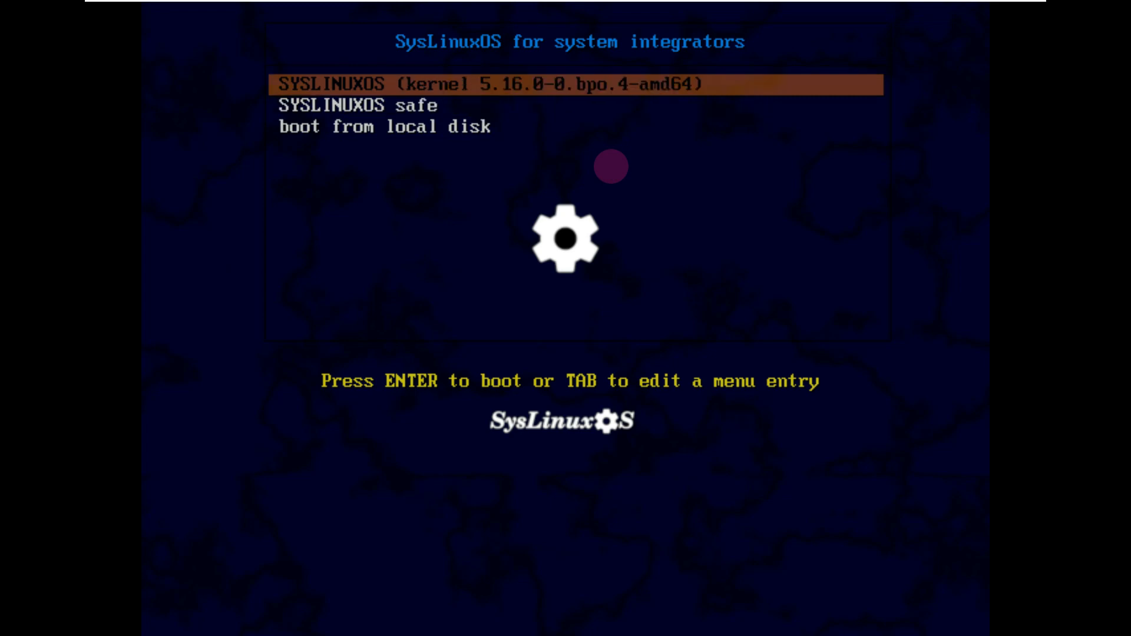
# Step: Boot the default SysLinuxOS kernel entry and make the first login attempts
pyautogui.press('Return')
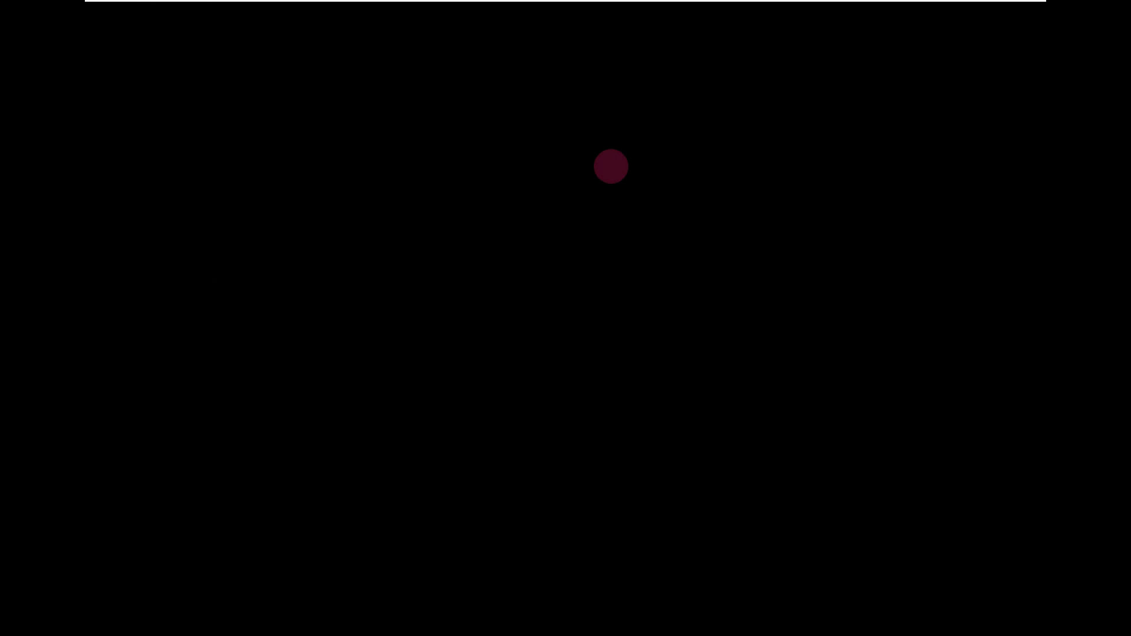
pyautogui.write('live')
pyautogui.press('Return')
pyautogui.write('live')
pyautogui.press('Return')
# Step: Retry with another user name, then log in as root with its password
pyautogui.write('syslinuxos')
pyautogui.press('Return')
pyautogui.write('live')
pyautogui.press('Return')
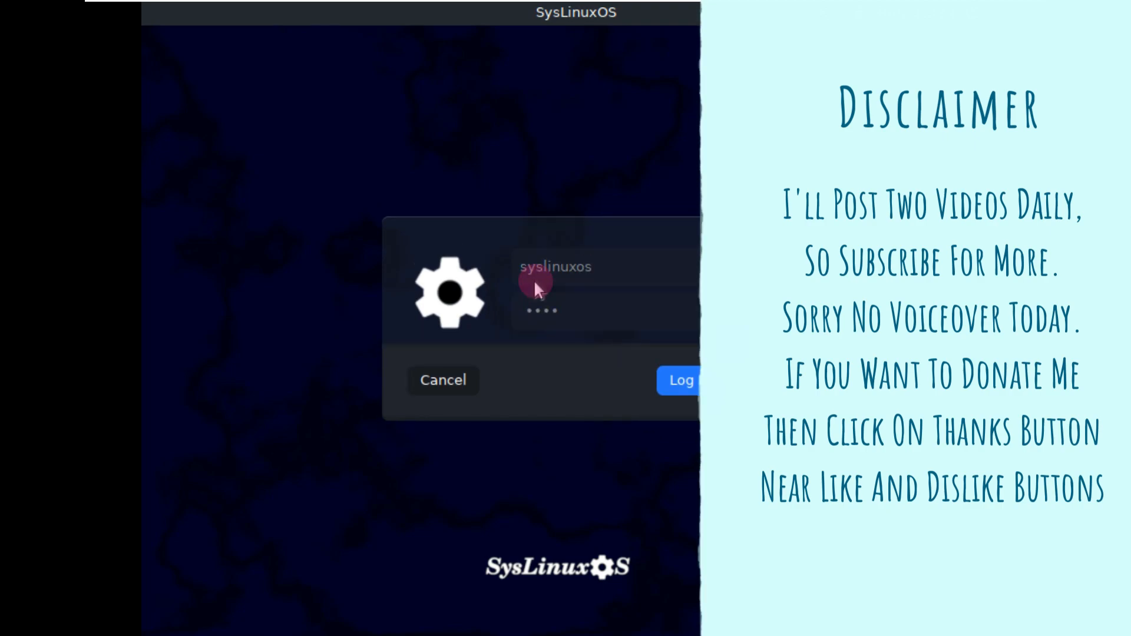
pyautogui.moveTo(592, 248); pyautogui.dragTo(473, 246)
pyautogui.write('root')
pyautogui.click(529, 294)
pyautogui.write('root')
pyautogui.press('Return')
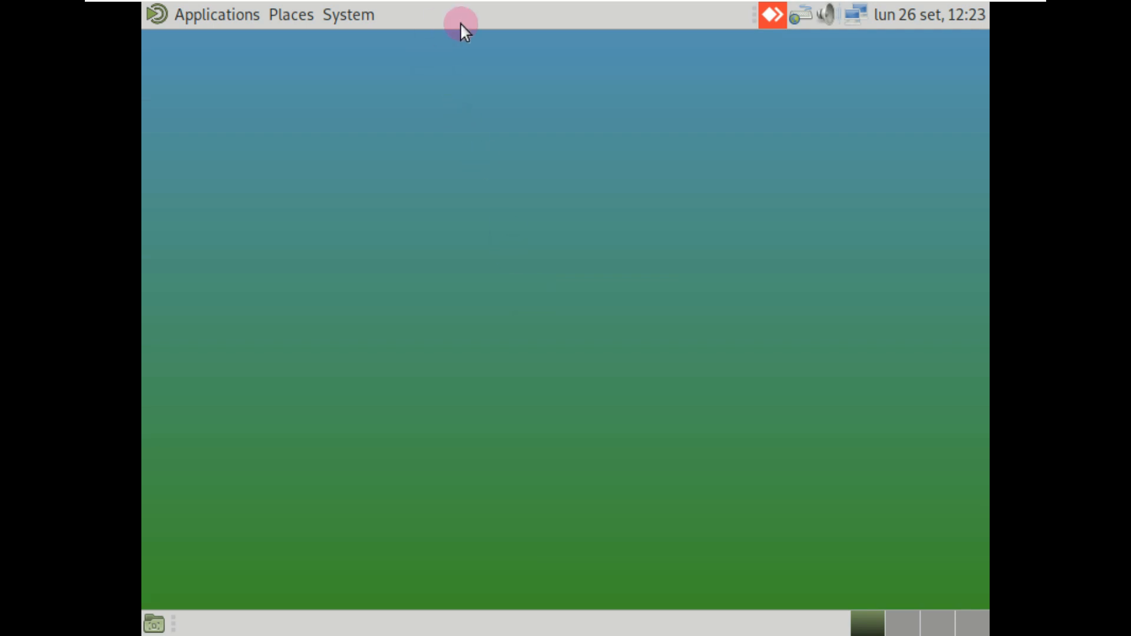
# Step: Choose a 1920x1080 resolution in the Displays preferences
pyautogui.click(375, 16)
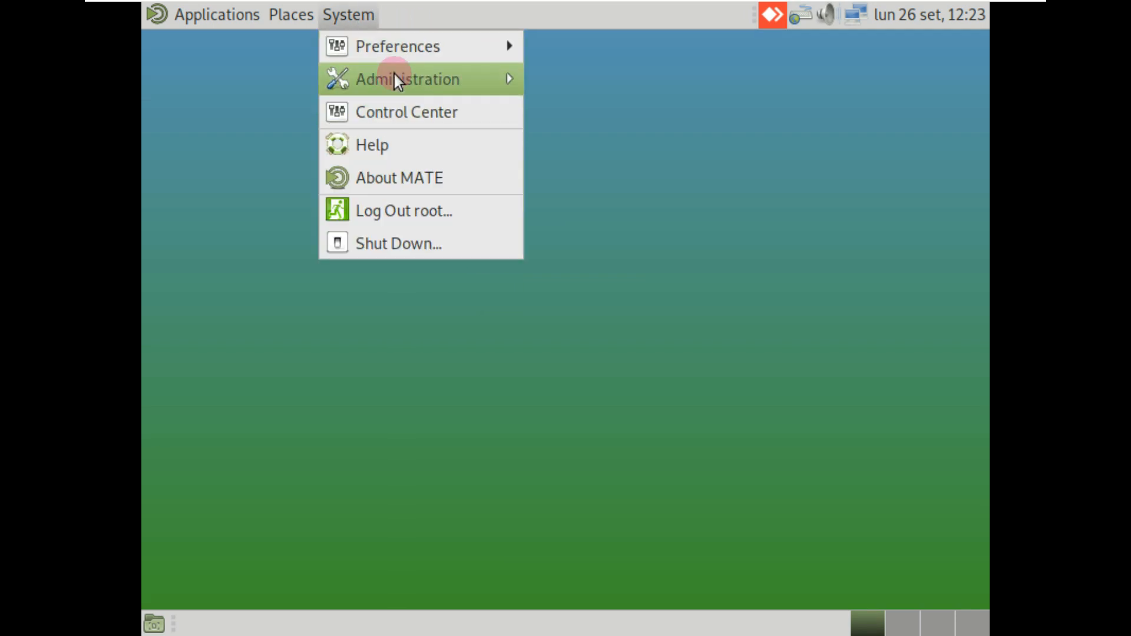
pyautogui.moveTo(466, 47)
pyautogui.moveTo(546, 47)
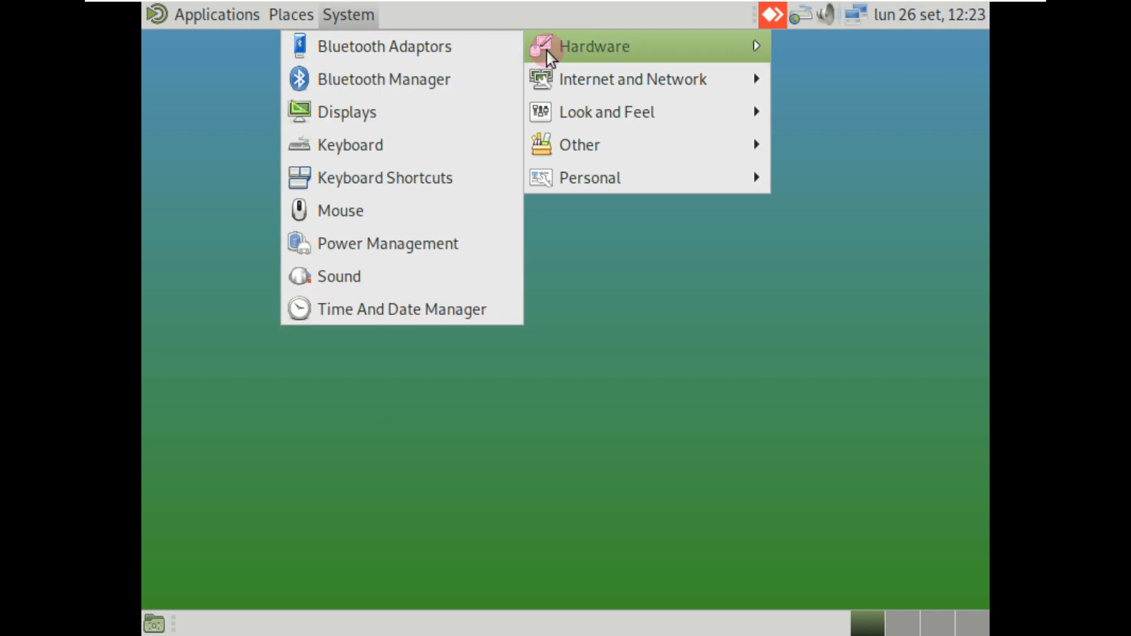
pyautogui.click(435, 112)
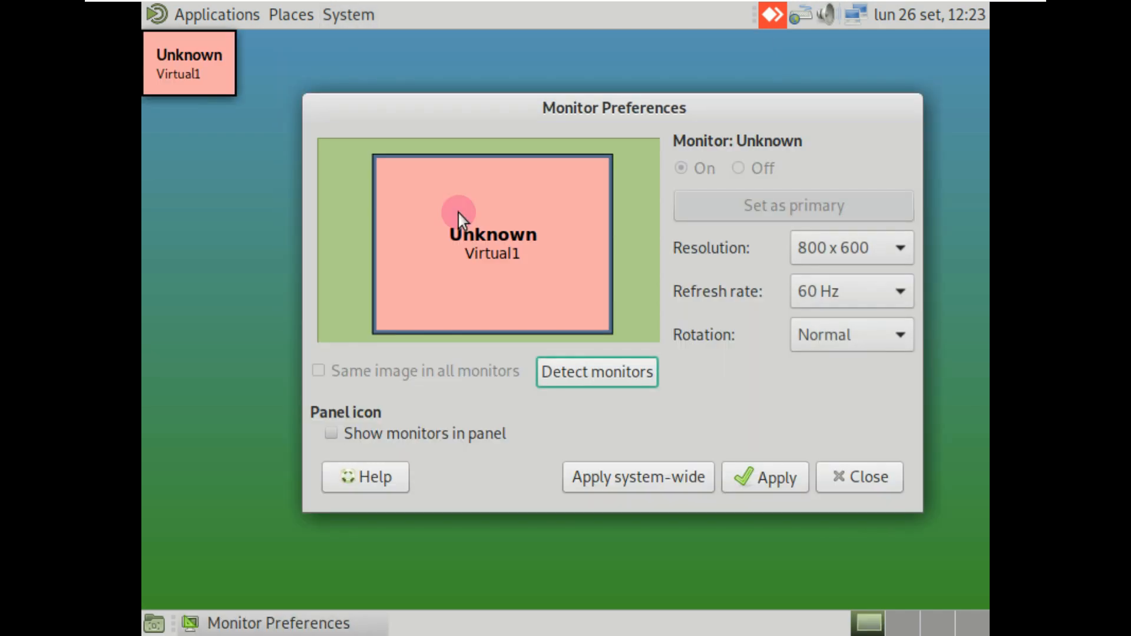
pyautogui.click(818, 256)
pyautogui.scroll(2, 828, 208)
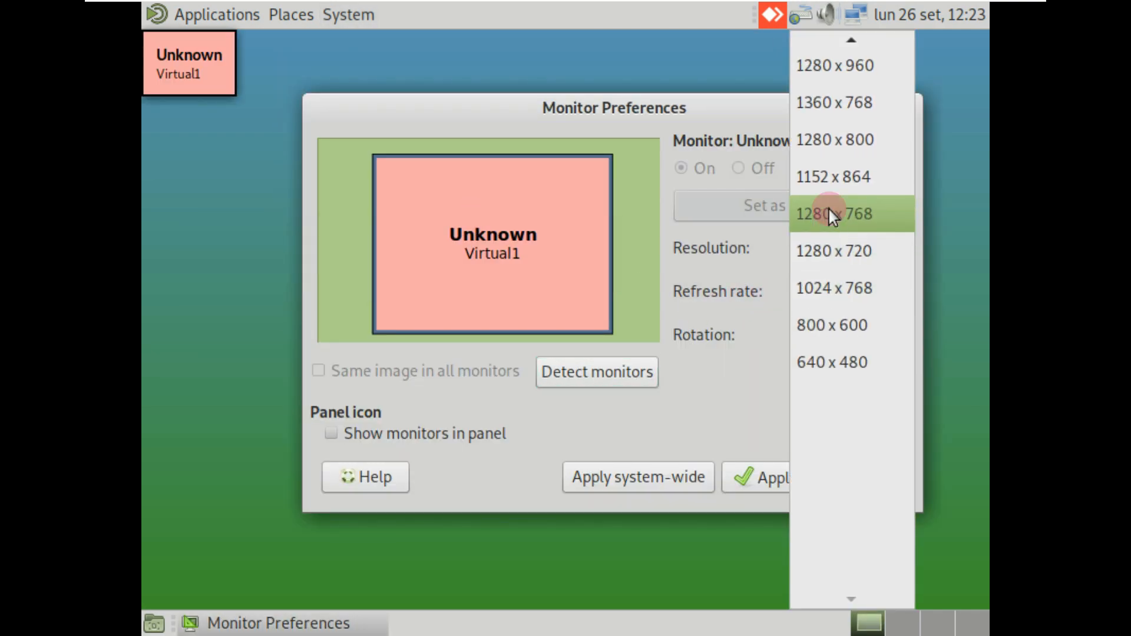
pyautogui.scroll(10, 829, 207)
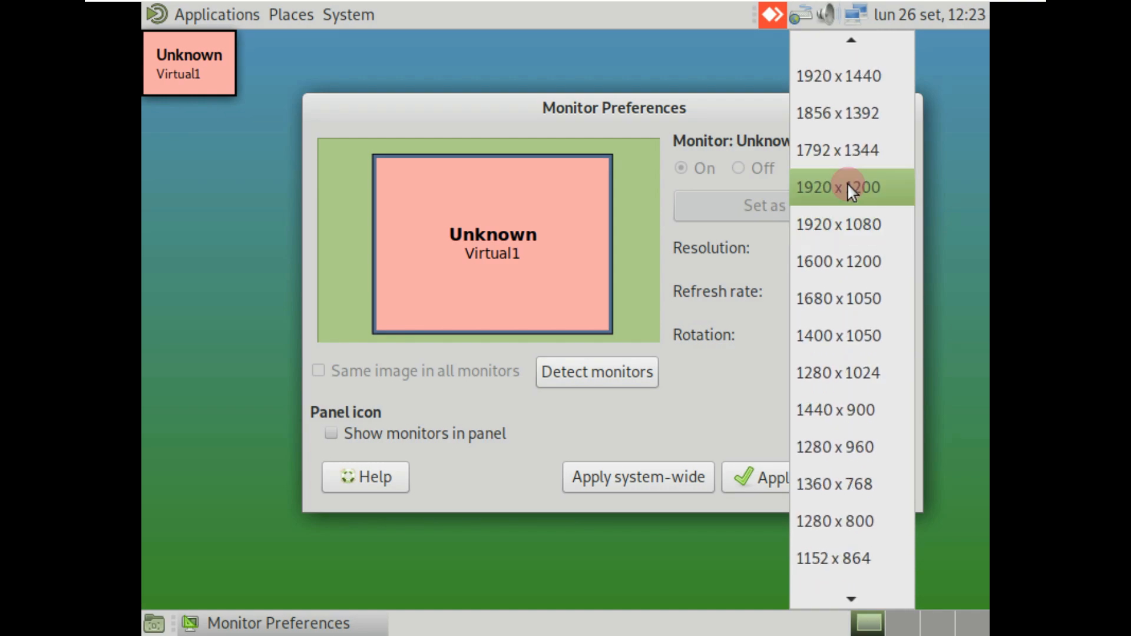
pyautogui.click(853, 222)
# Step: Keep 60 Hz, apply and keep the new configuration, then close Monitor Preferences
pyautogui.click(818, 292)
pyautogui.click(819, 292)
pyautogui.click(748, 467)
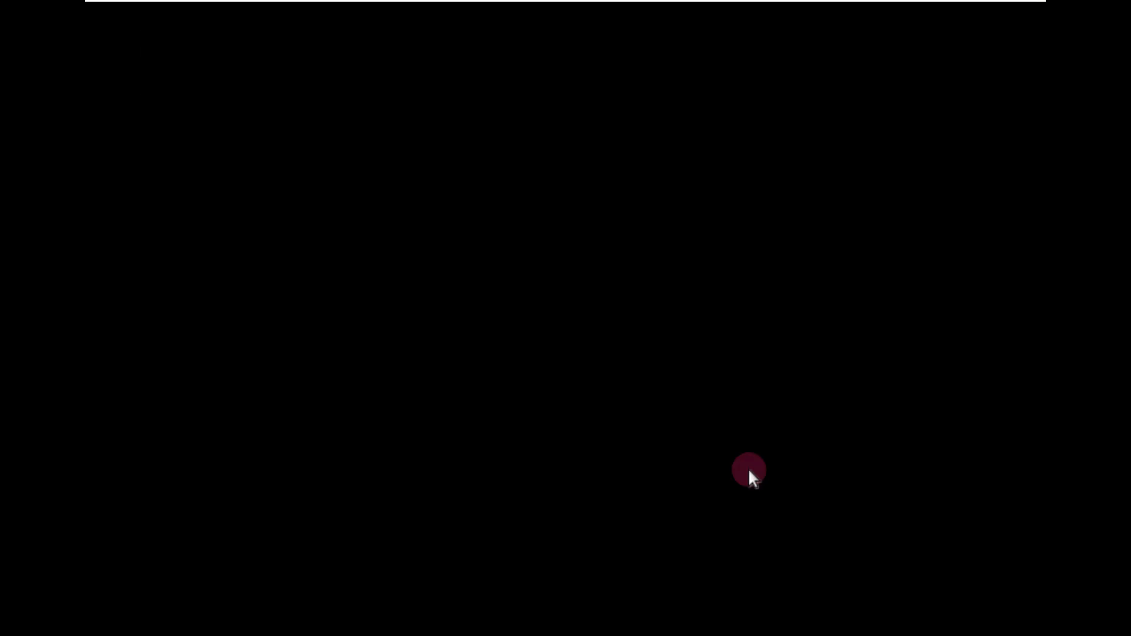
pyautogui.click(353, 200)
pyautogui.moveTo(328, 62); pyautogui.dragTo(725, 189)
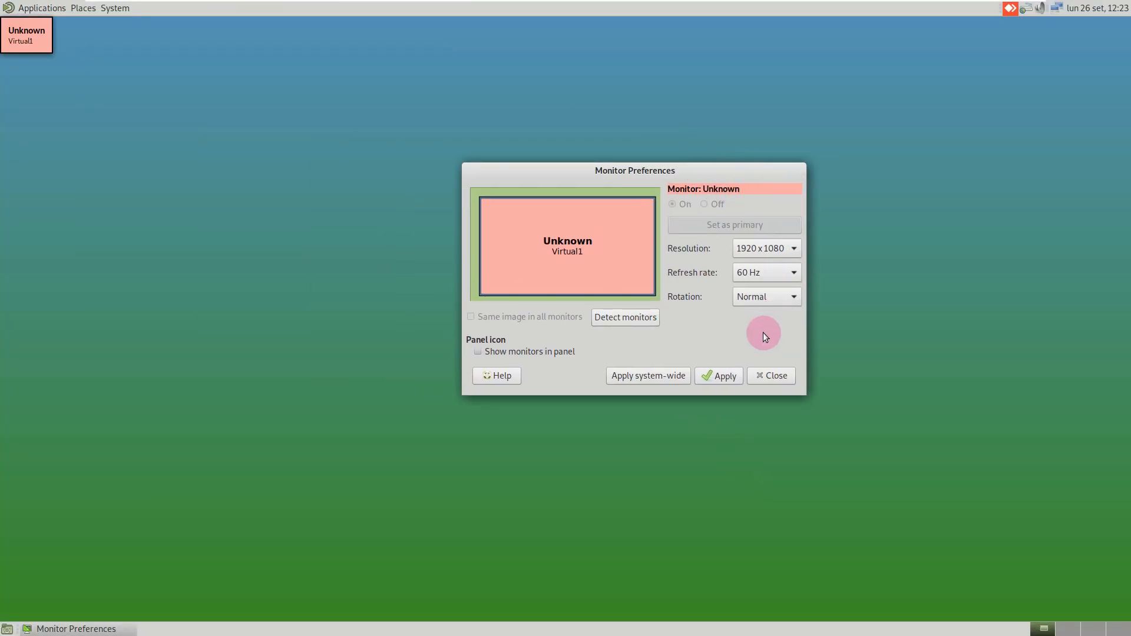
pyautogui.click(760, 376)
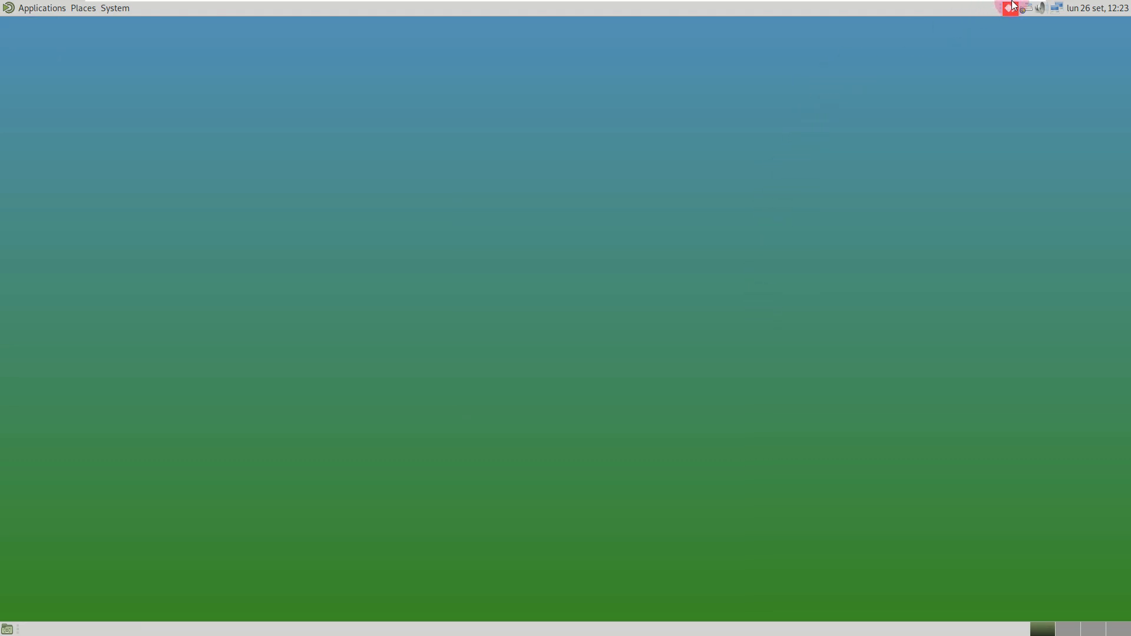
# Step: Browse Places and System menus, confirm MATE 1.24.1 in About MATE, then show System Tools
pyautogui.moveTo(1012, 3)
pyautogui.click(89, 13)
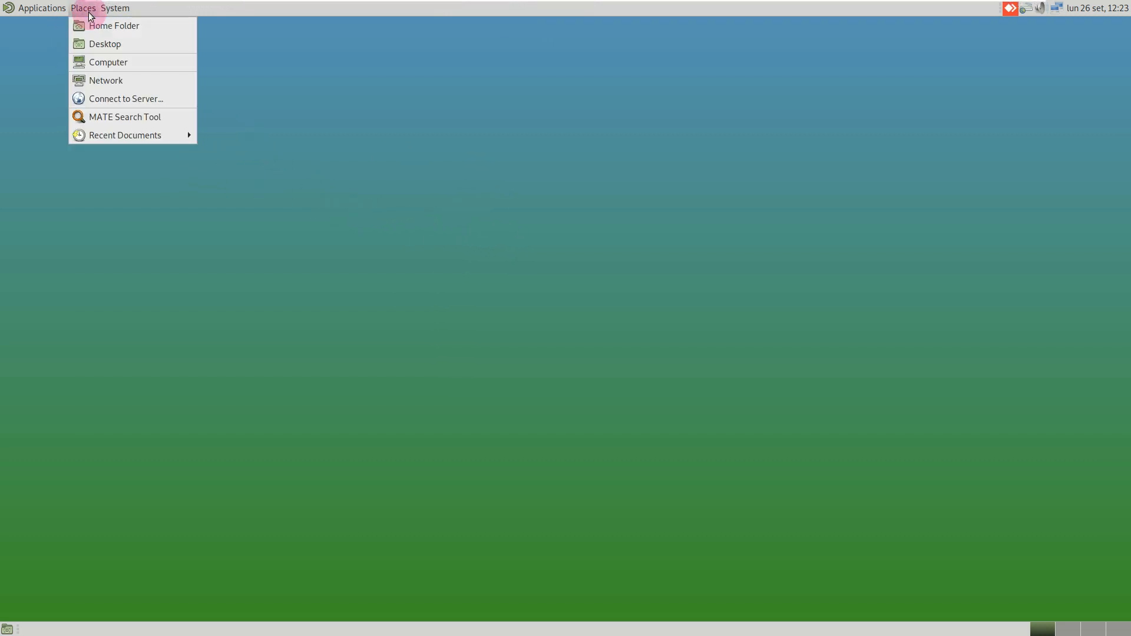
pyautogui.click(113, 8)
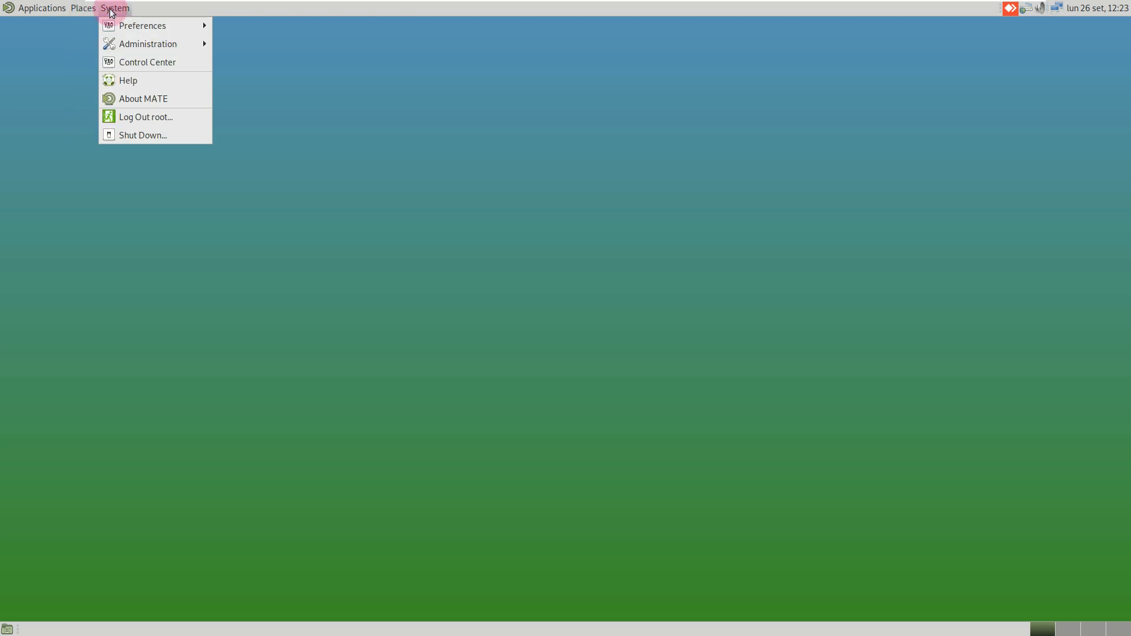
pyautogui.moveTo(127, 27)
pyautogui.moveTo(134, 46)
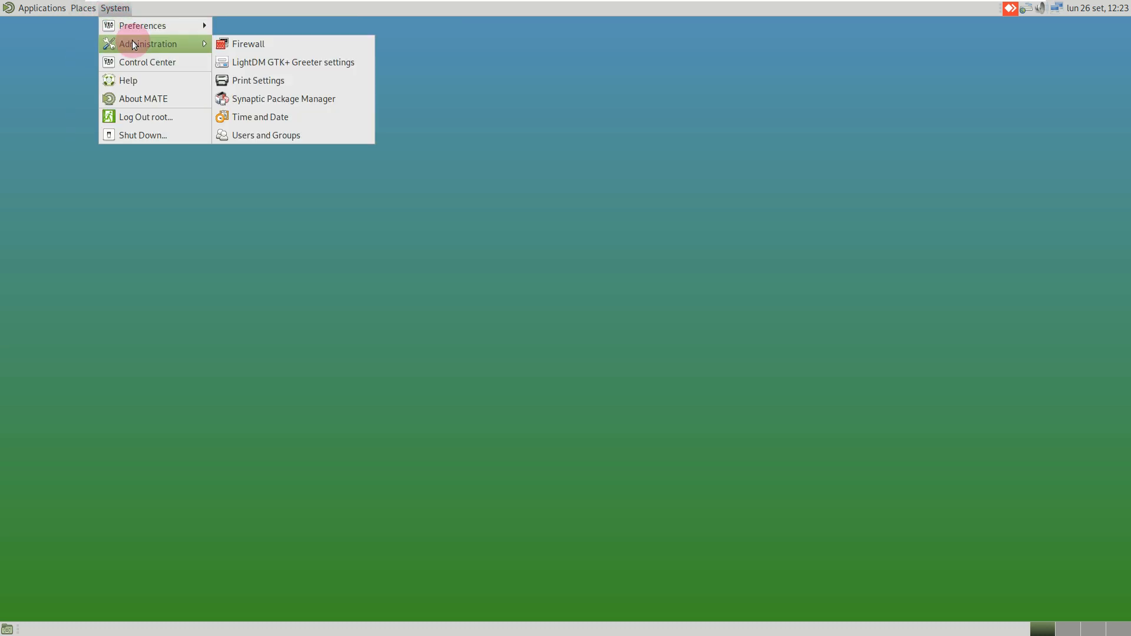
pyautogui.click(142, 102)
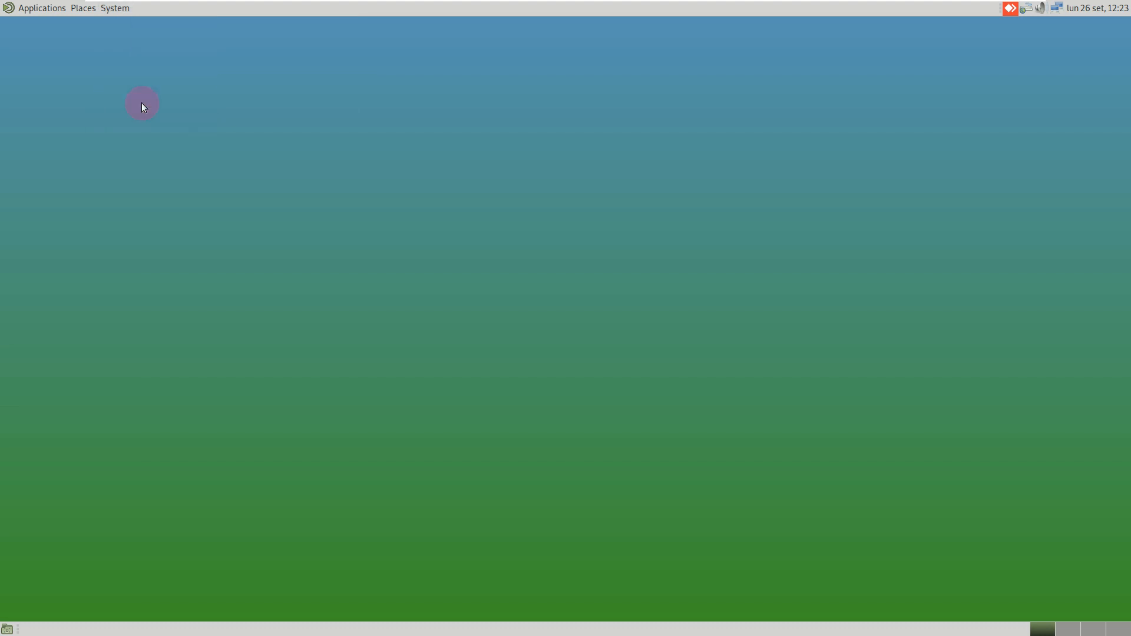
pyautogui.moveTo(631, 313); pyautogui.dragTo(493, 313)
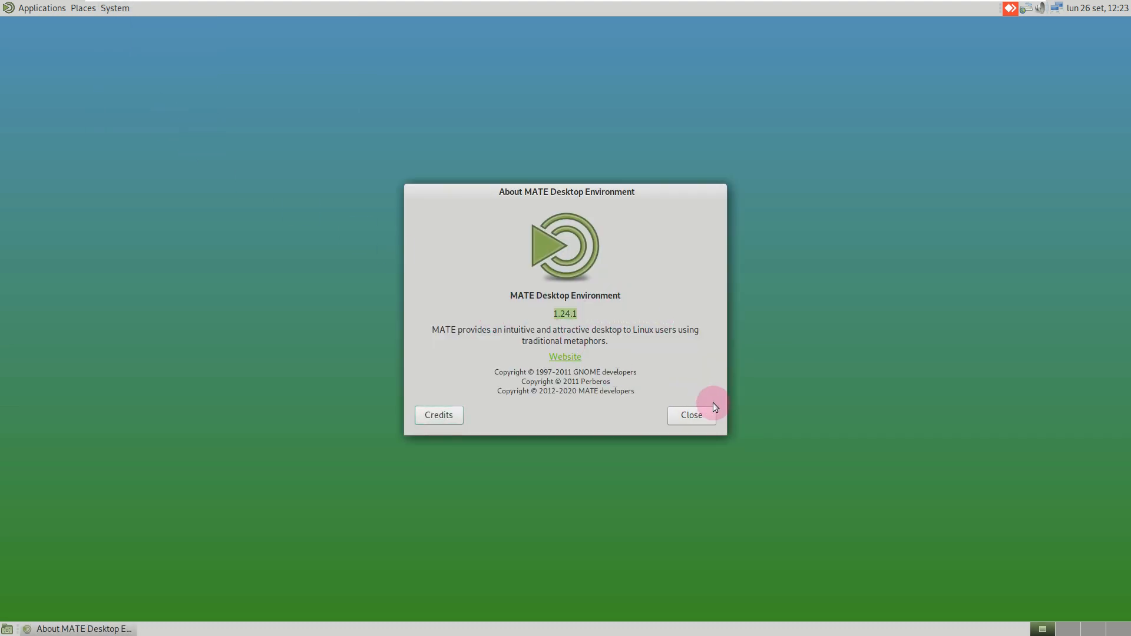
pyautogui.click(702, 416)
pyautogui.click(36, 8)
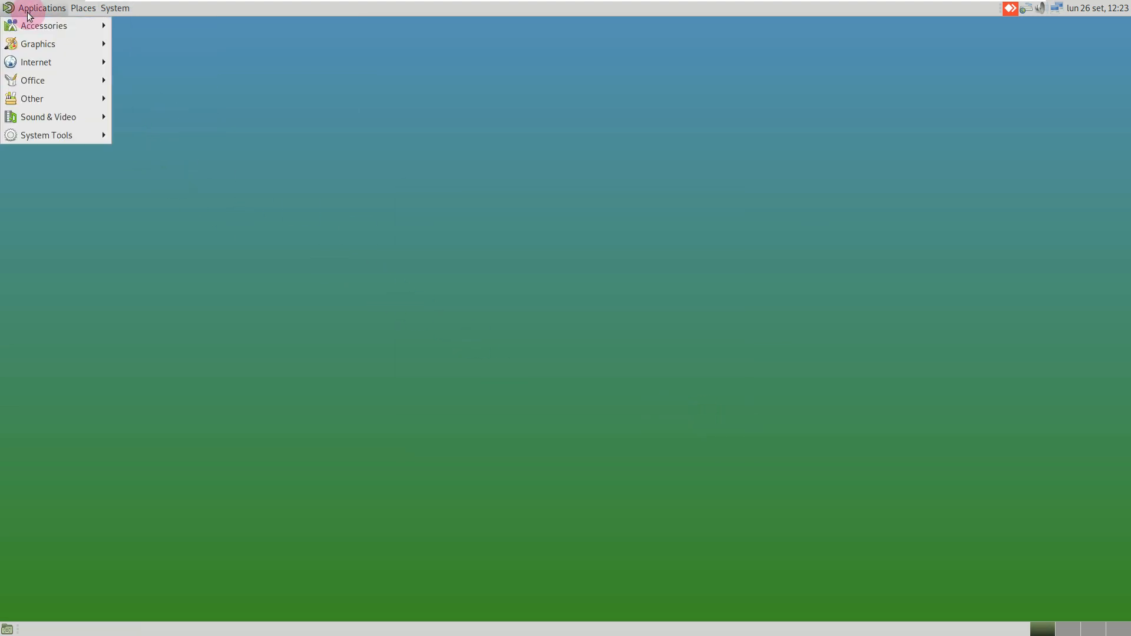
pyautogui.moveTo(35, 27)
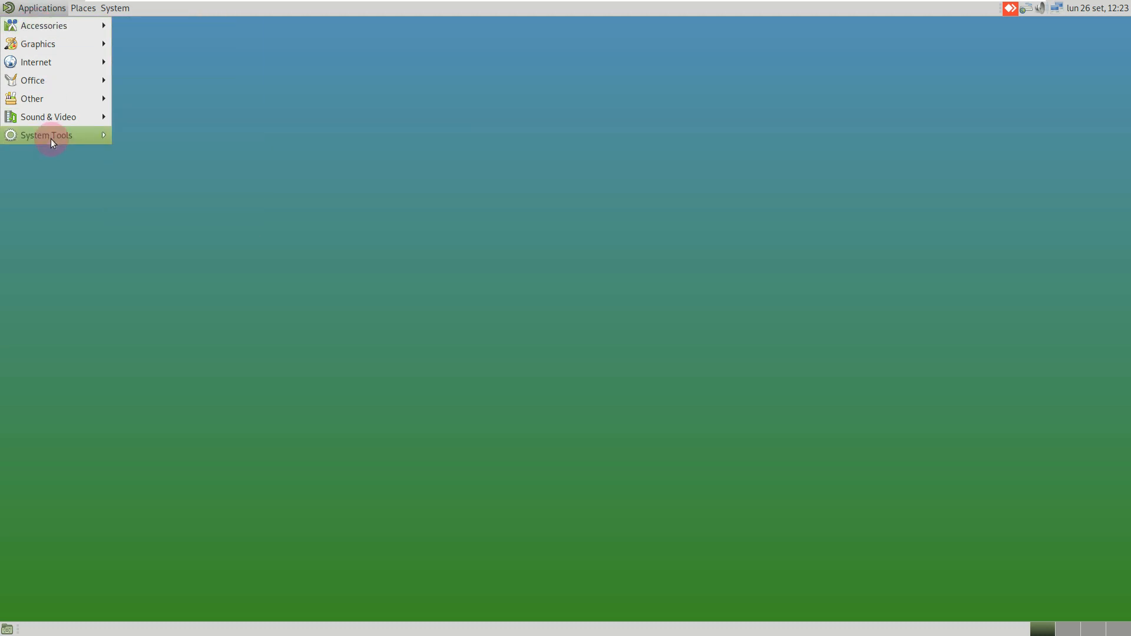
# Step: Launch MATE System Monitor, show its System tab, and view then close its About dialog
pyautogui.moveTo(92, 137)
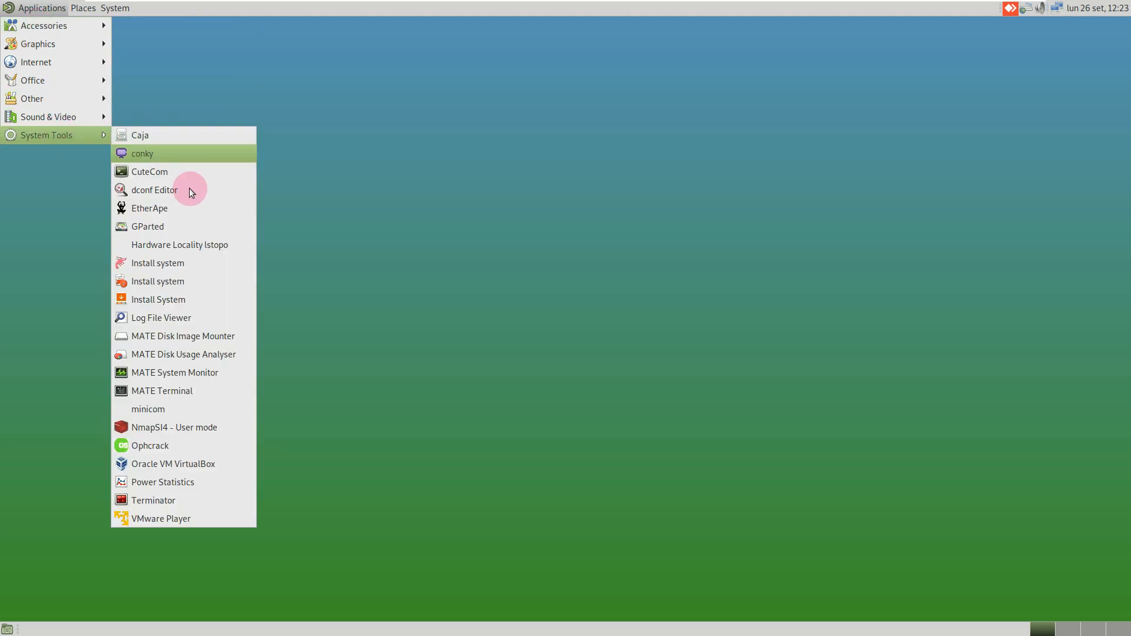
pyautogui.click(180, 373)
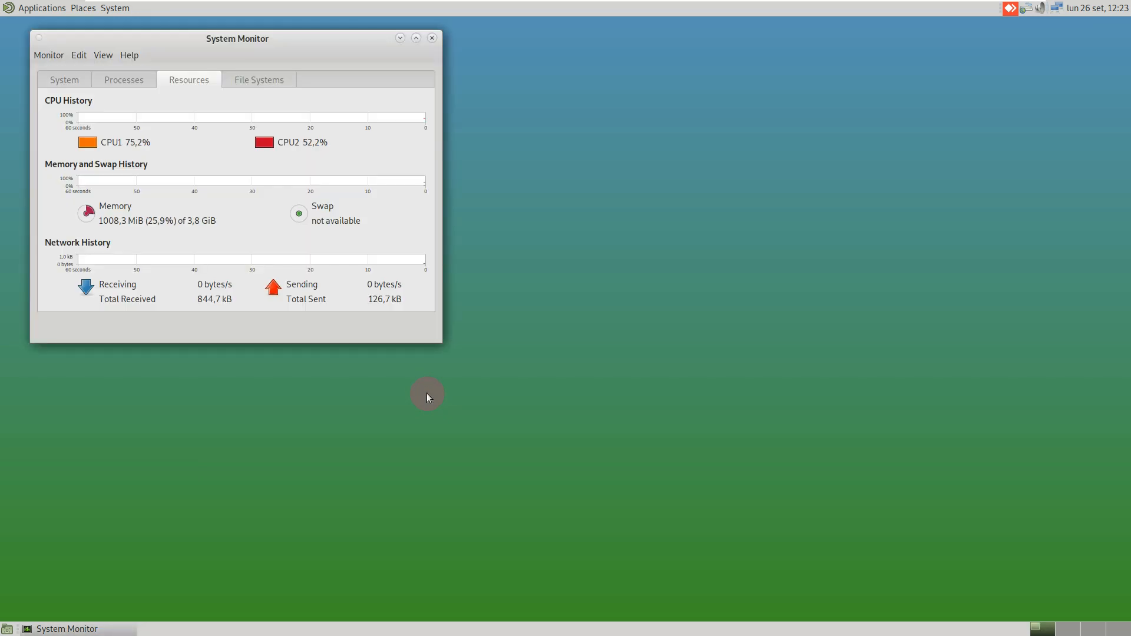
pyautogui.click(79, 84)
pyautogui.moveTo(235, 46); pyautogui.dragTo(628, 116)
pyautogui.click(522, 124)
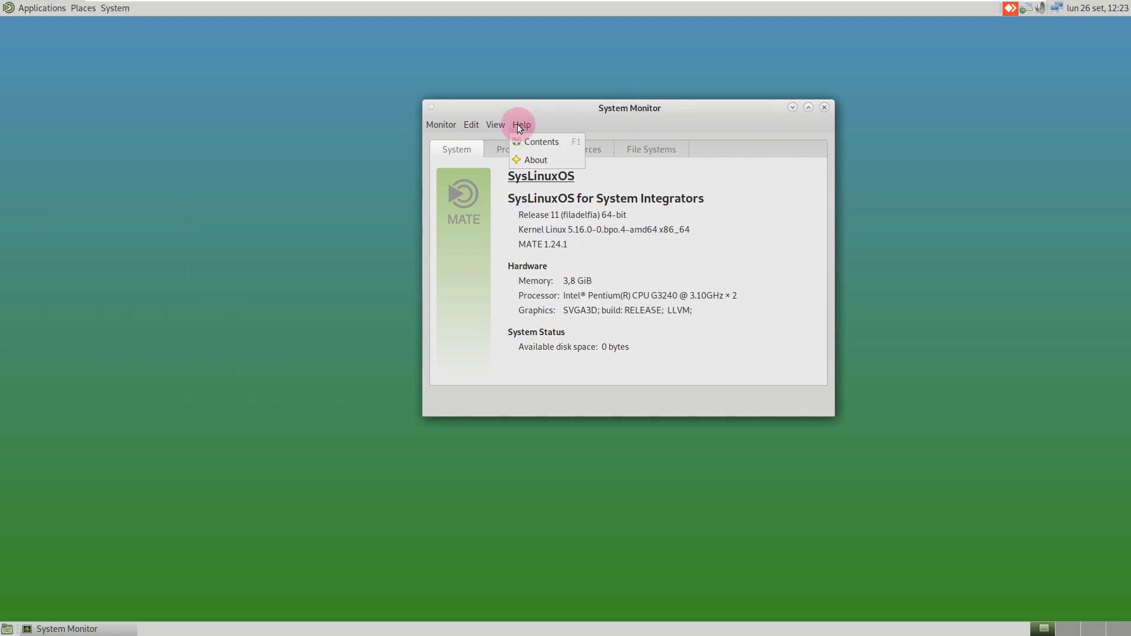
pyautogui.click(533, 159)
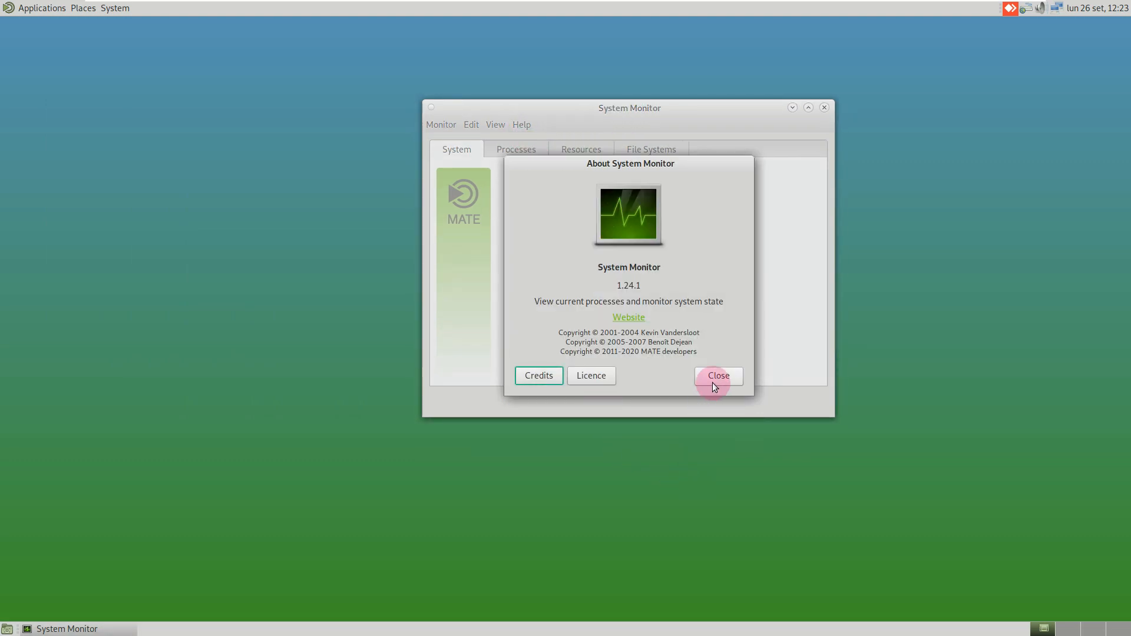
pyautogui.click(712, 383)
pyautogui.click(115, 8)
# Step: Launch Appearance Preferences and show its Background wallpaper choices
pyautogui.moveTo(122, 27)
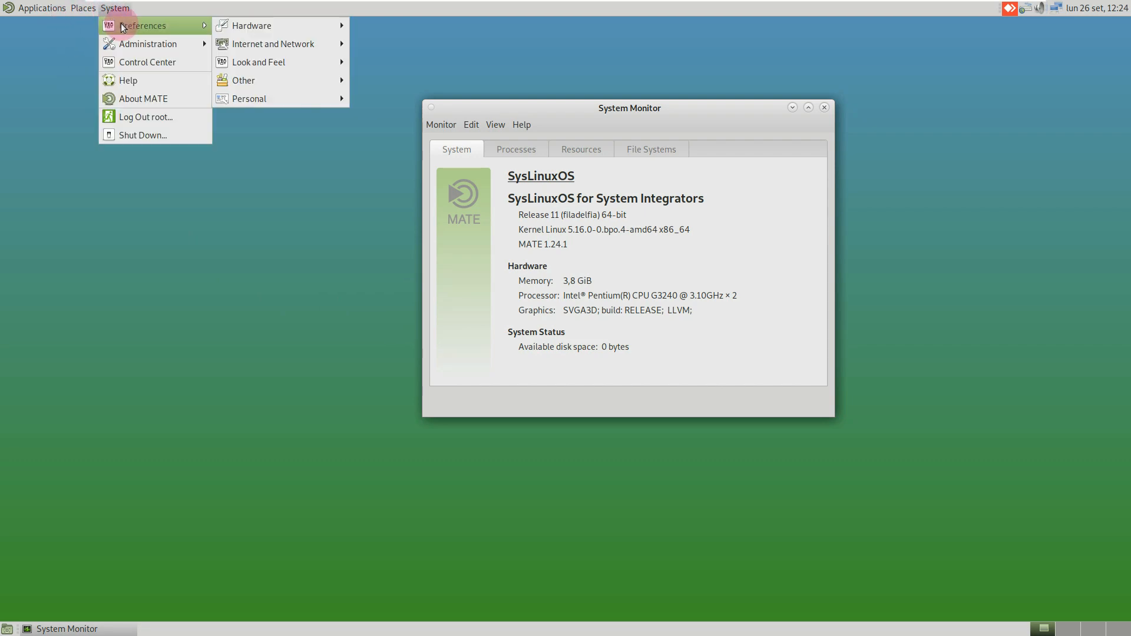
pyautogui.moveTo(292, 69)
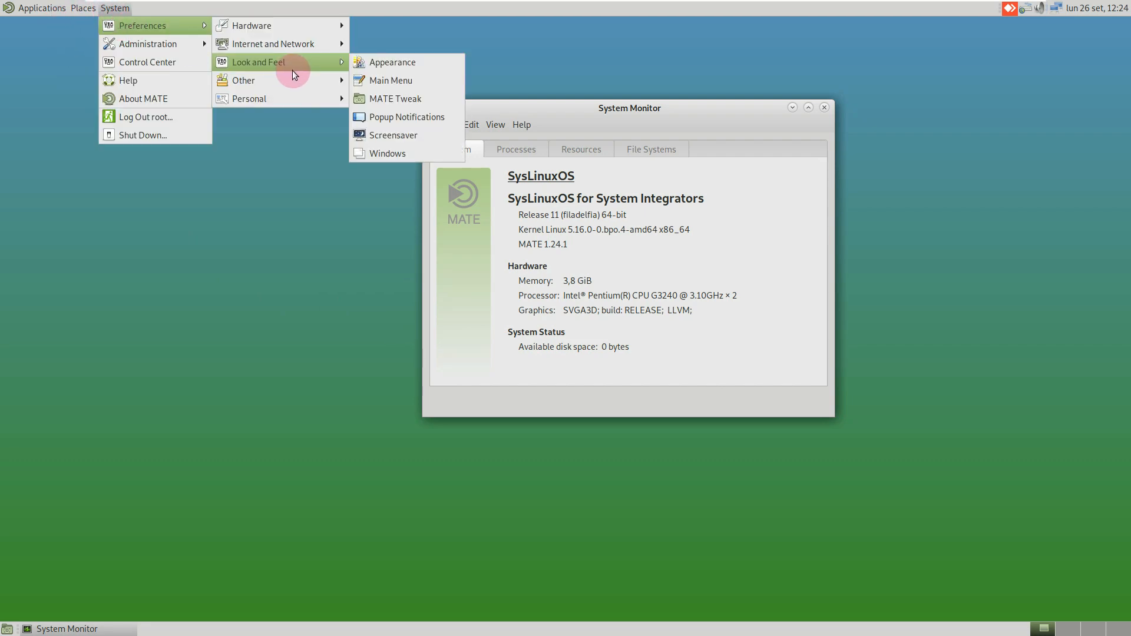
pyautogui.click(421, 65)
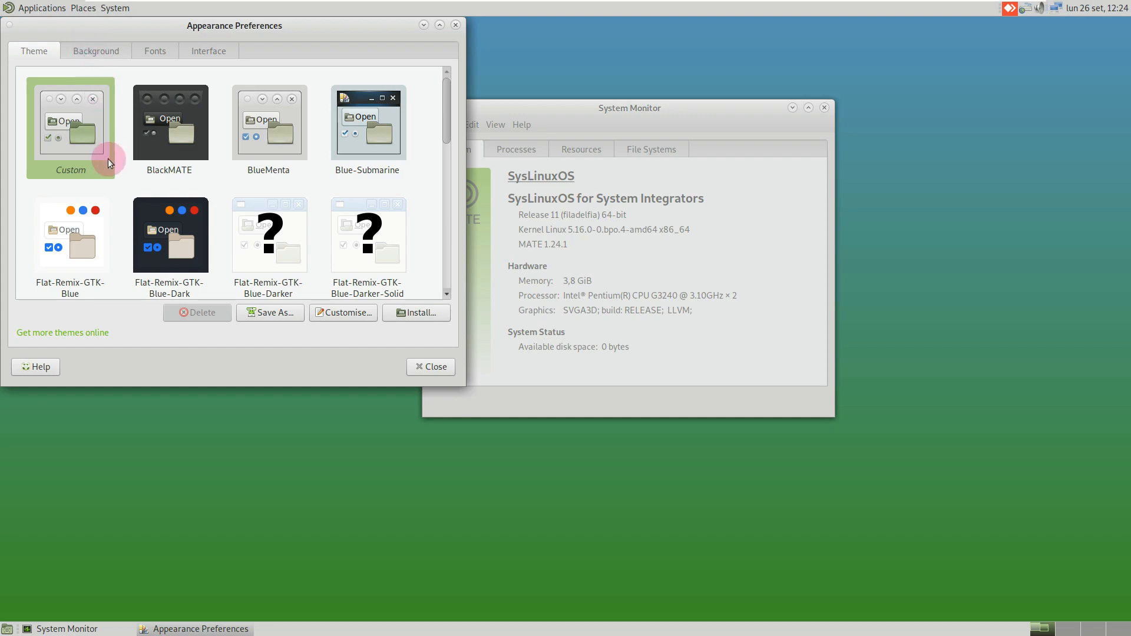
pyautogui.moveTo(200, 26); pyautogui.dragTo(323, 103)
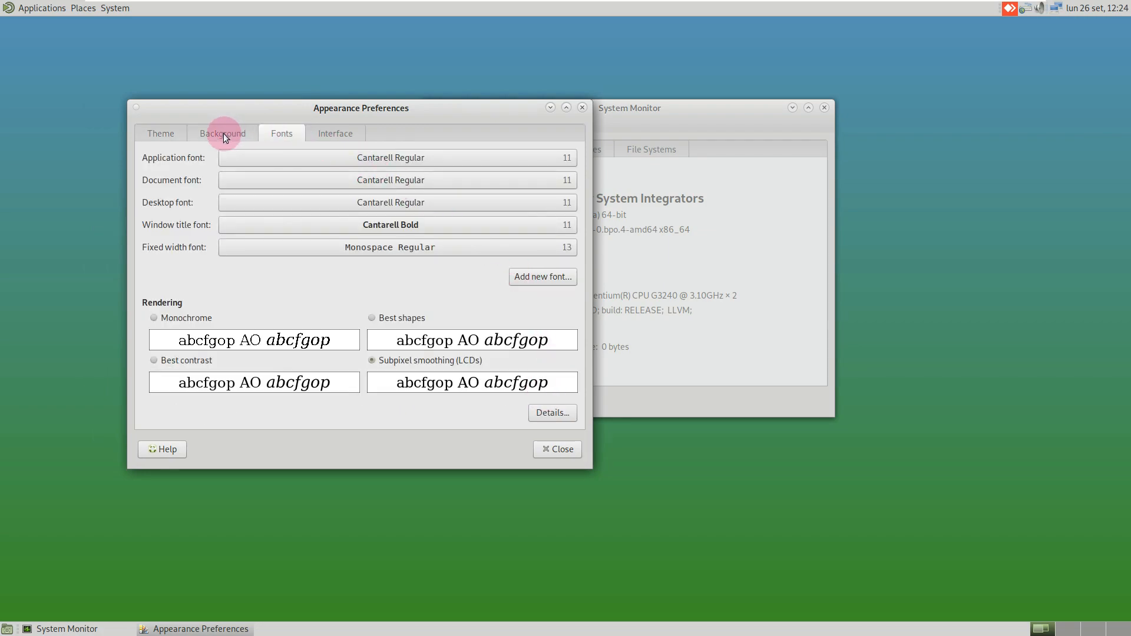
pyautogui.click(224, 134)
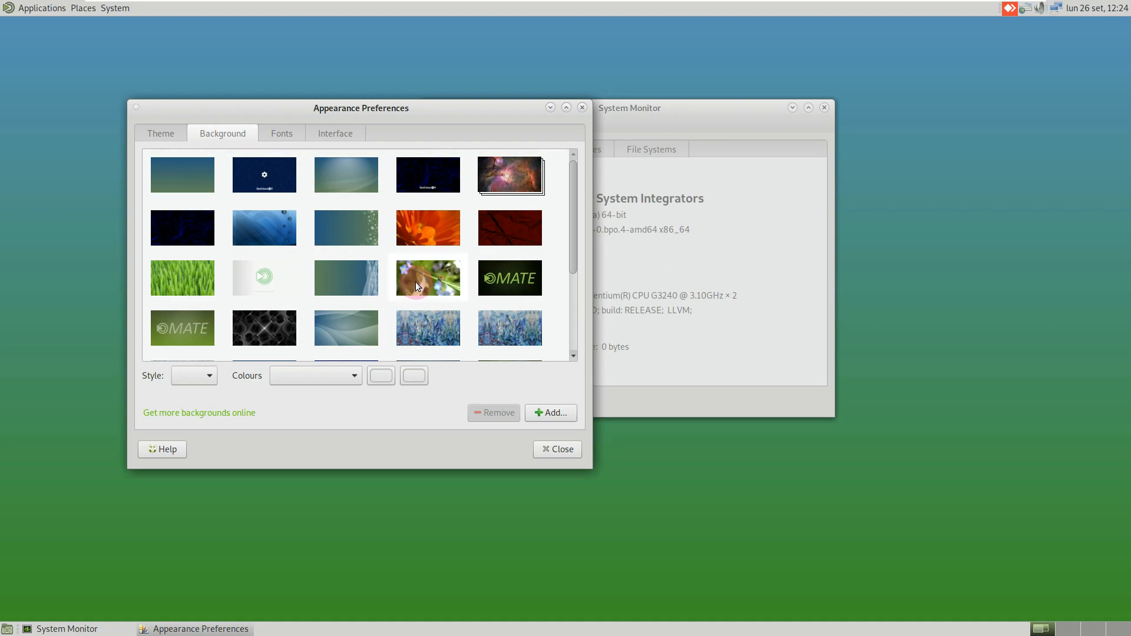
# Step: Set the yellow flower photo as the wallpaper and close Appearance Preferences
pyautogui.click(280, 177)
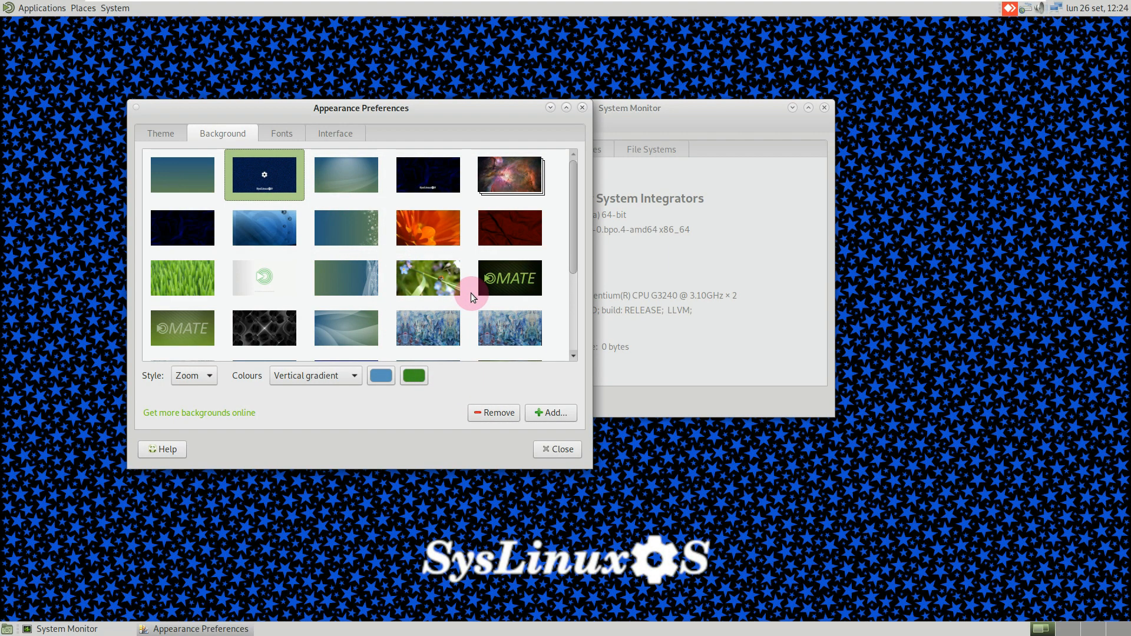
pyautogui.scroll(-5, 472, 294)
pyautogui.click(271, 334)
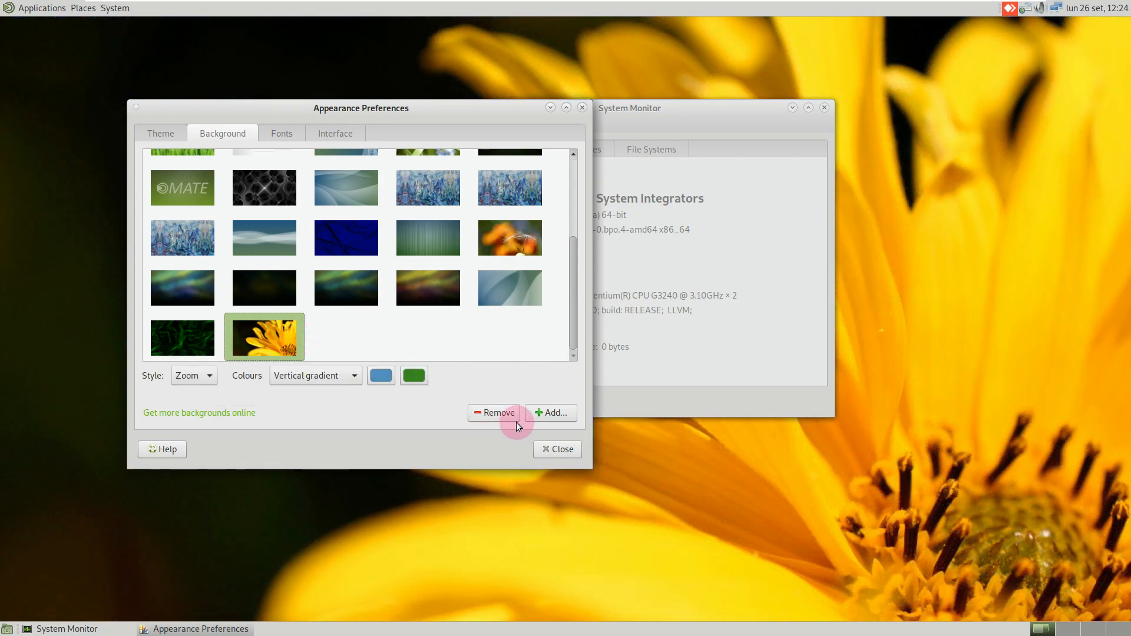
pyautogui.scroll(2, 455, 331)
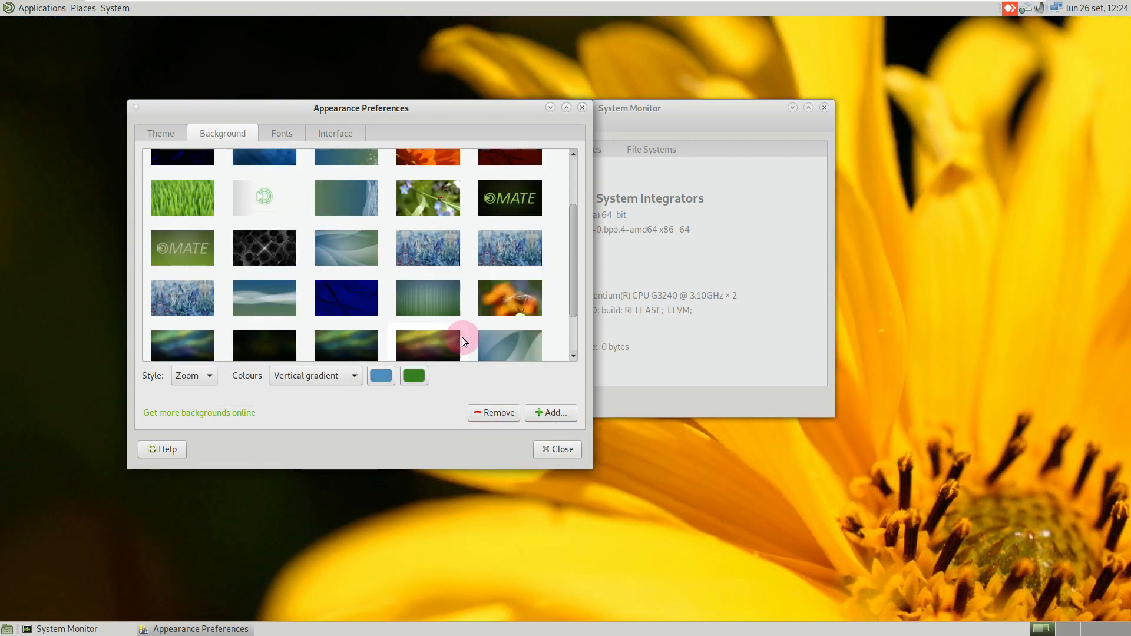
pyautogui.click(567, 454)
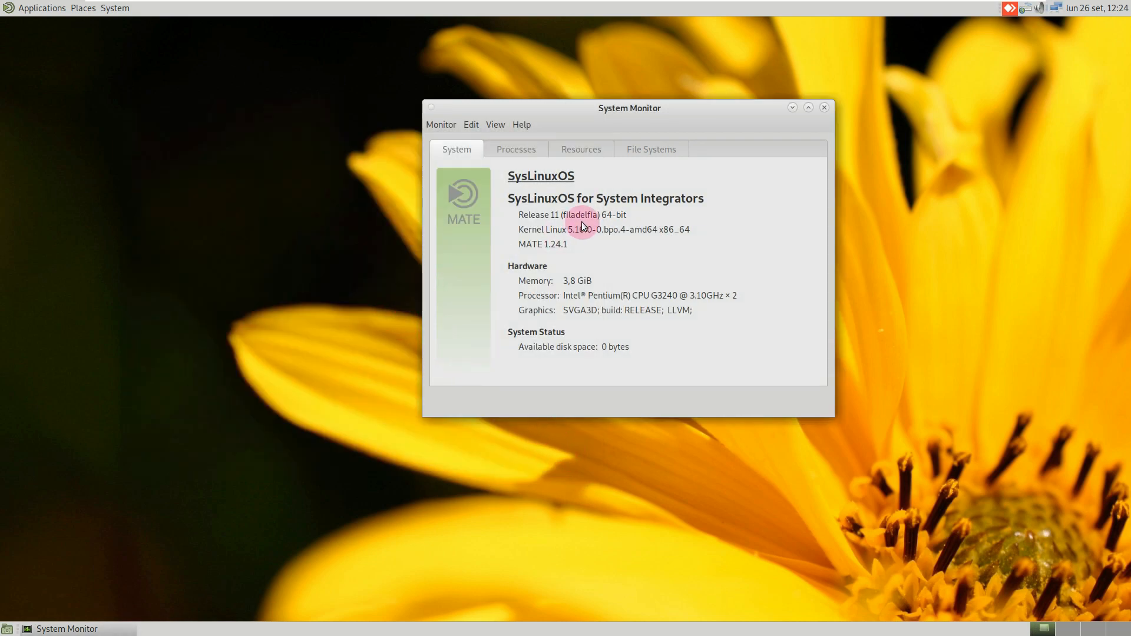
# Step: Launch Firefox ESR from the Applications > Internet menu
pyautogui.click(33, 8)
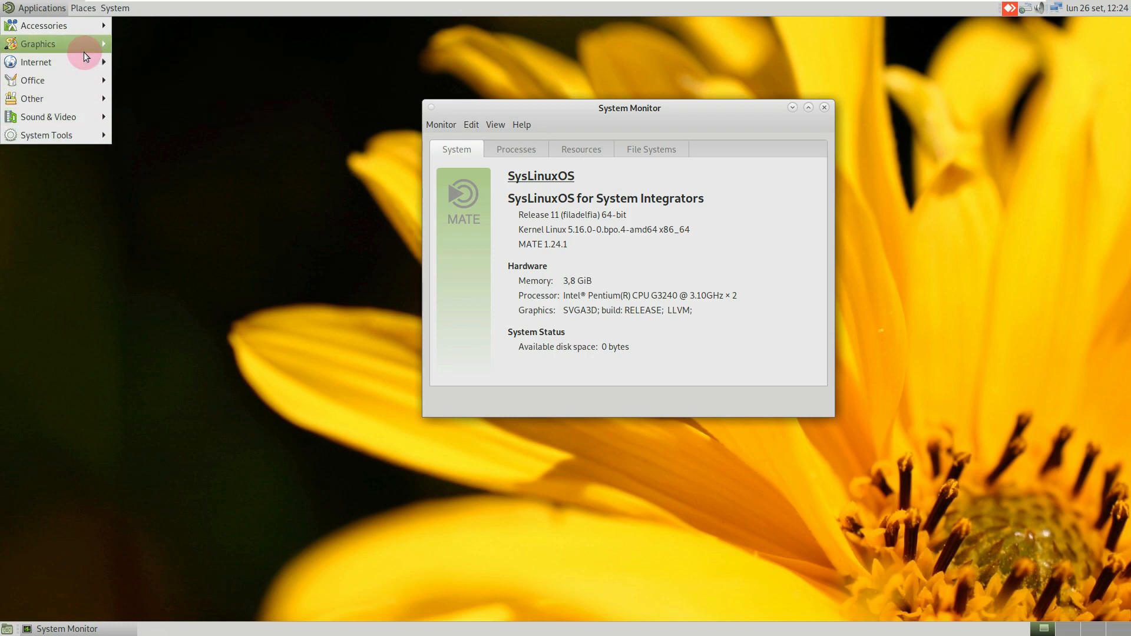
pyautogui.moveTo(84, 60)
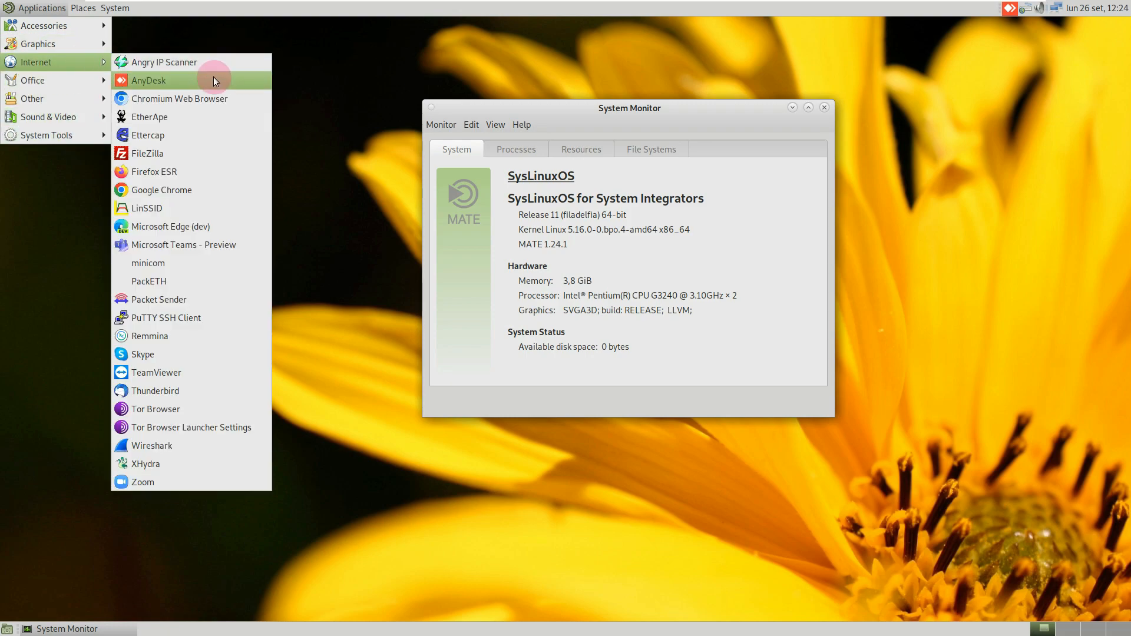
pyautogui.click(186, 169)
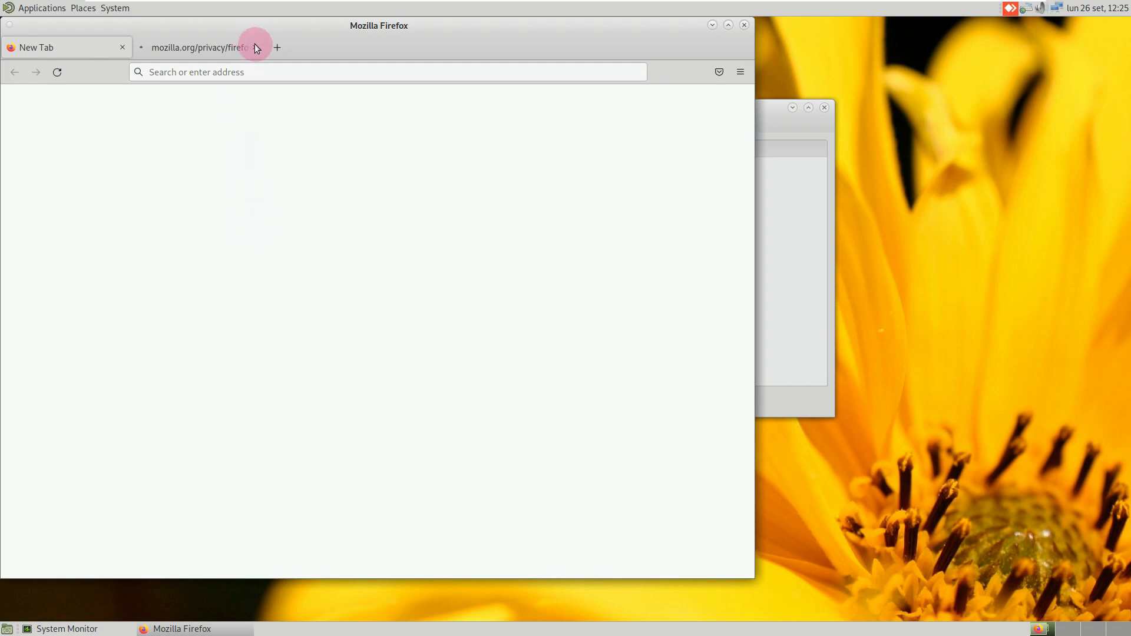
# Step: Close the privacy tab, read version 102.3.0esr (64-bit) in About Firefox, then close it
pyautogui.click(254, 47)
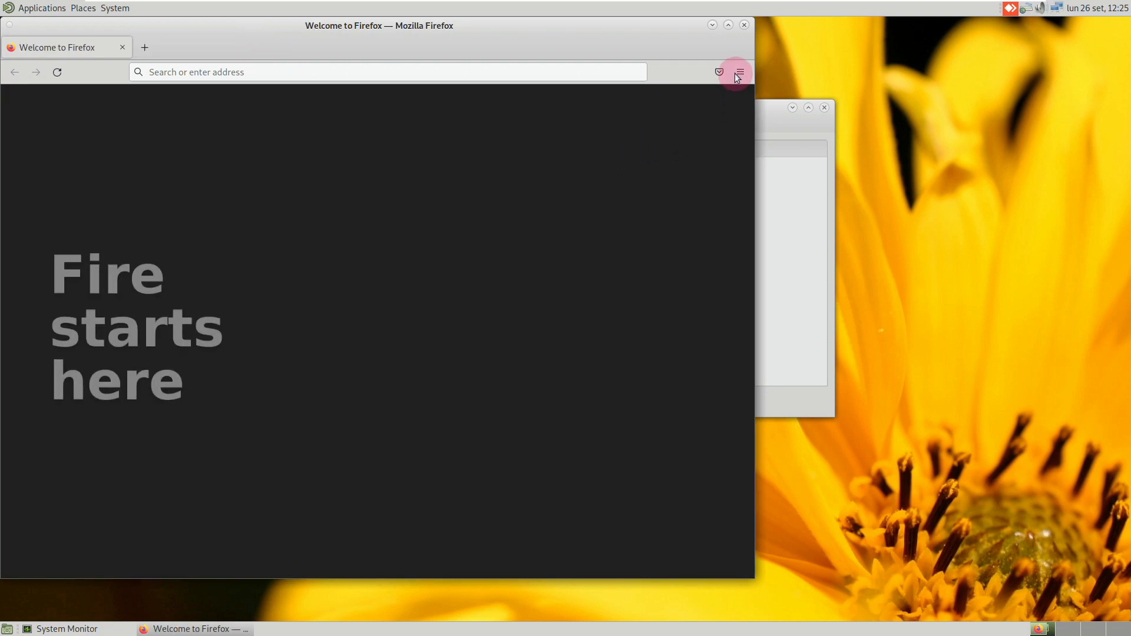
pyautogui.click(740, 72)
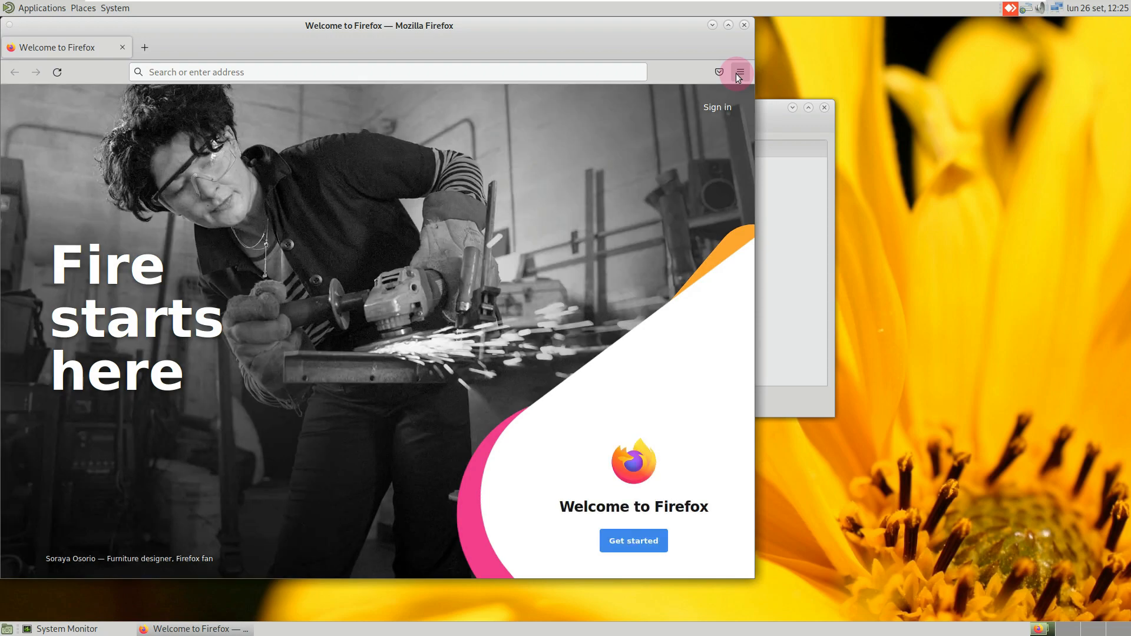
pyautogui.click(613, 421)
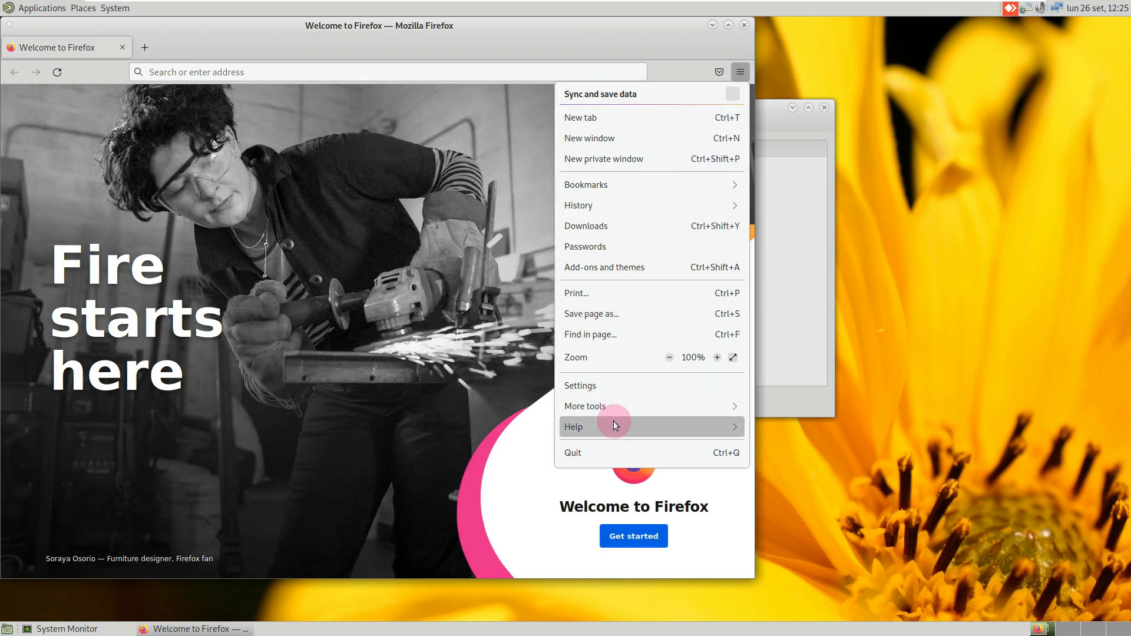
pyautogui.click(628, 235)
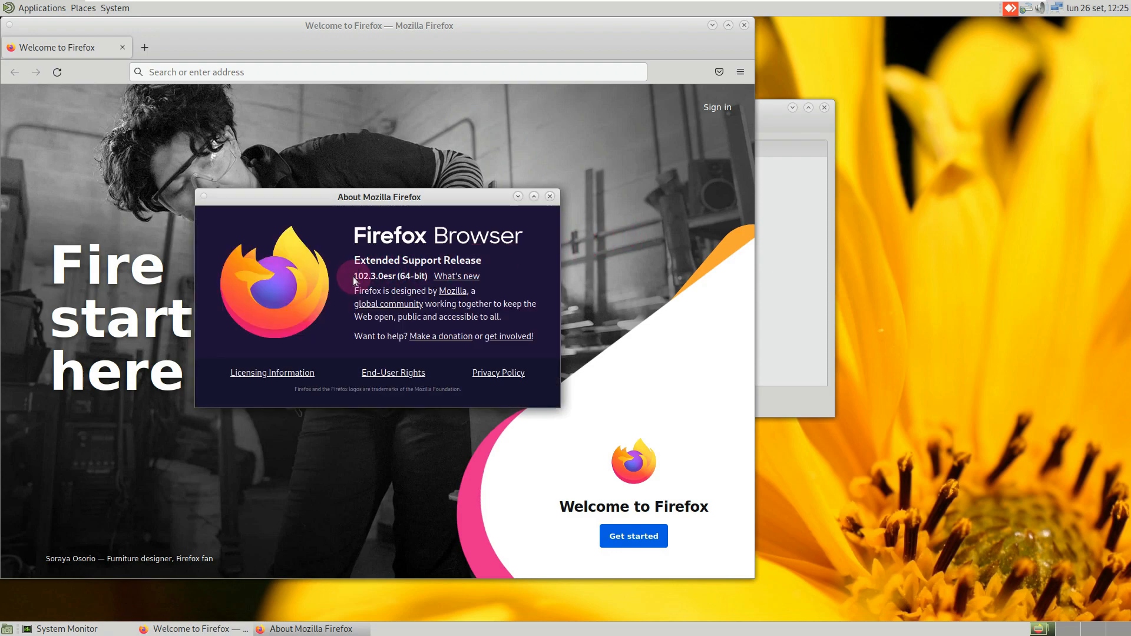
pyautogui.moveTo(355, 276); pyautogui.dragTo(424, 277)
pyautogui.click(361, 278)
pyautogui.moveTo(356, 277); pyautogui.dragTo(424, 277)
pyautogui.moveTo(412, 36); pyautogui.dragTo(631, 347)
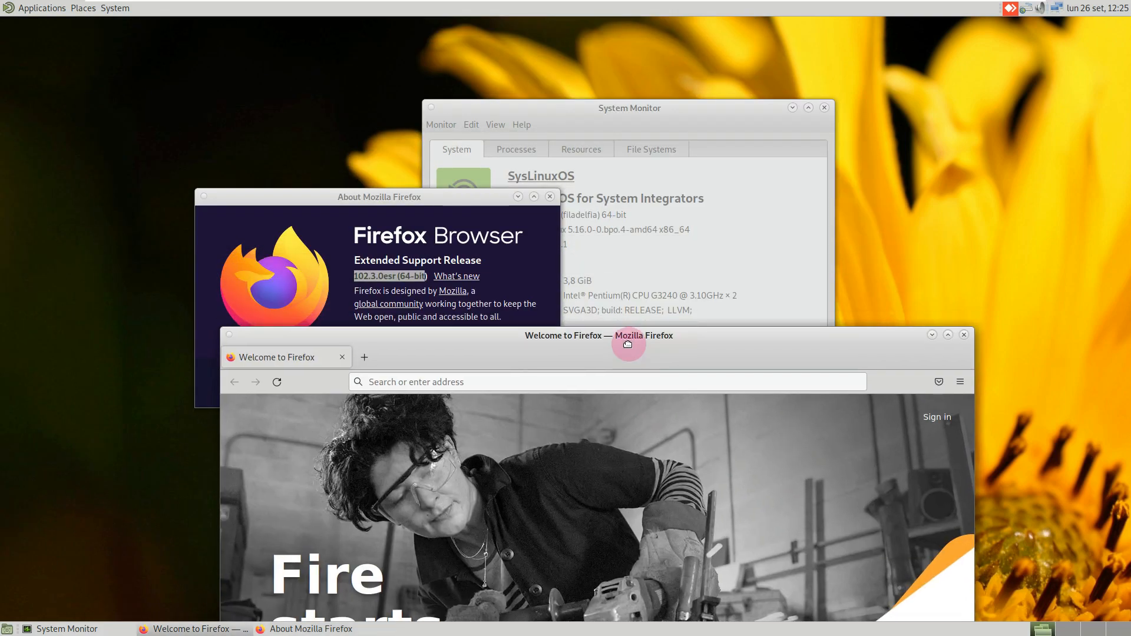
pyautogui.click(551, 197)
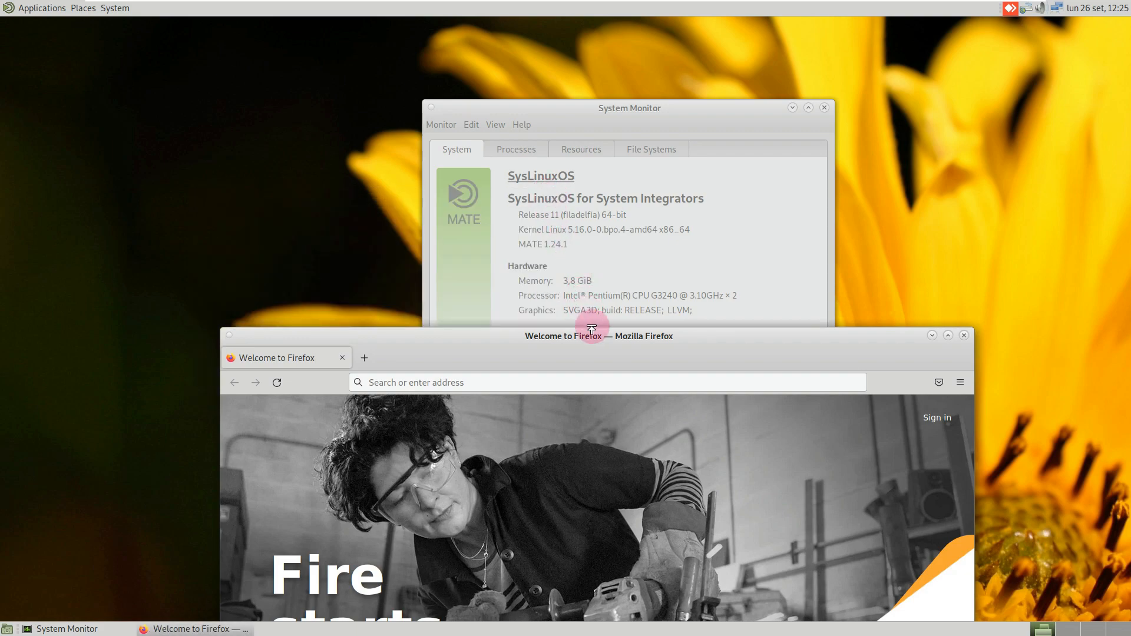
# Step: Search the web for 'syslinuxos', open the SysLinuxOS home page, and dismiss the cookie notice
pyautogui.moveTo(597, 340); pyautogui.dragTo(534, 43)
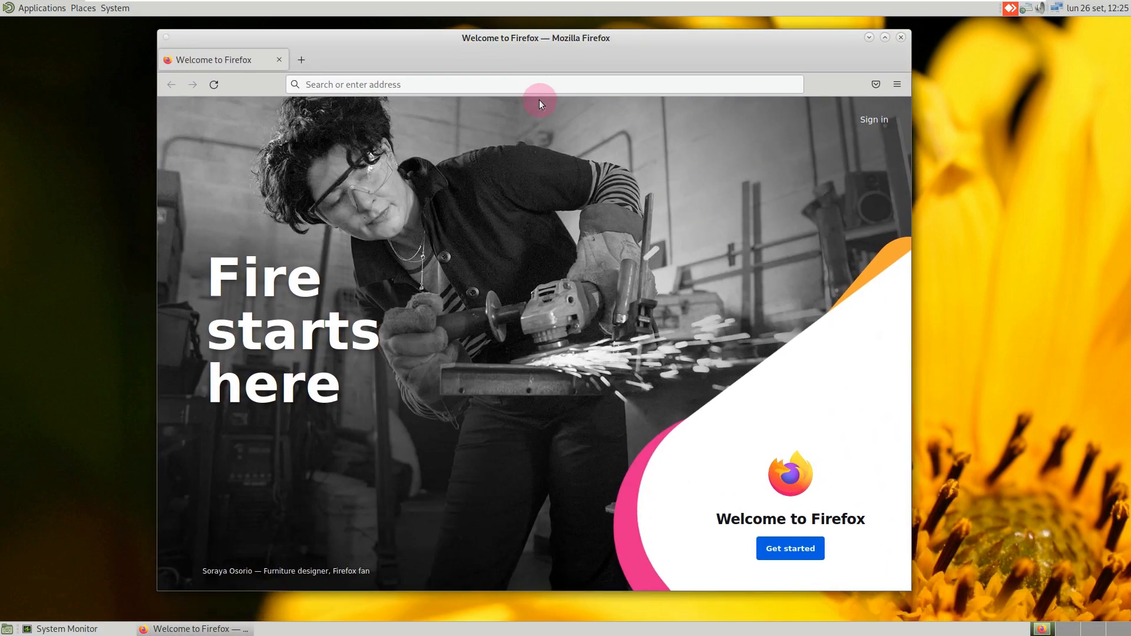
pyautogui.click(539, 88)
pyautogui.write('s')
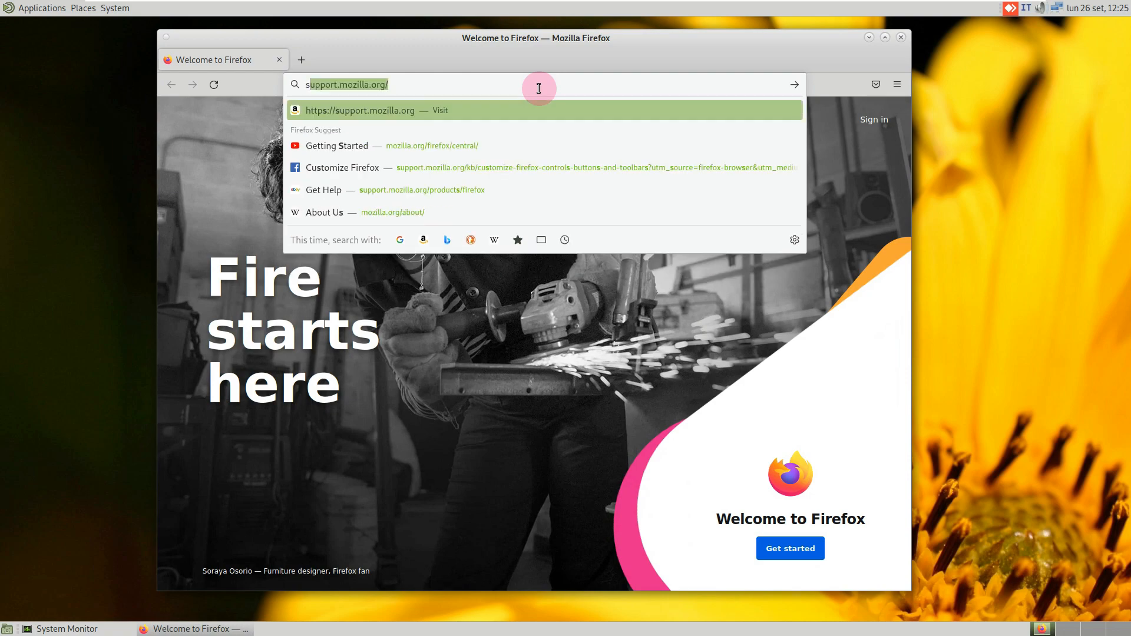
pyautogui.write('yslinuxos')
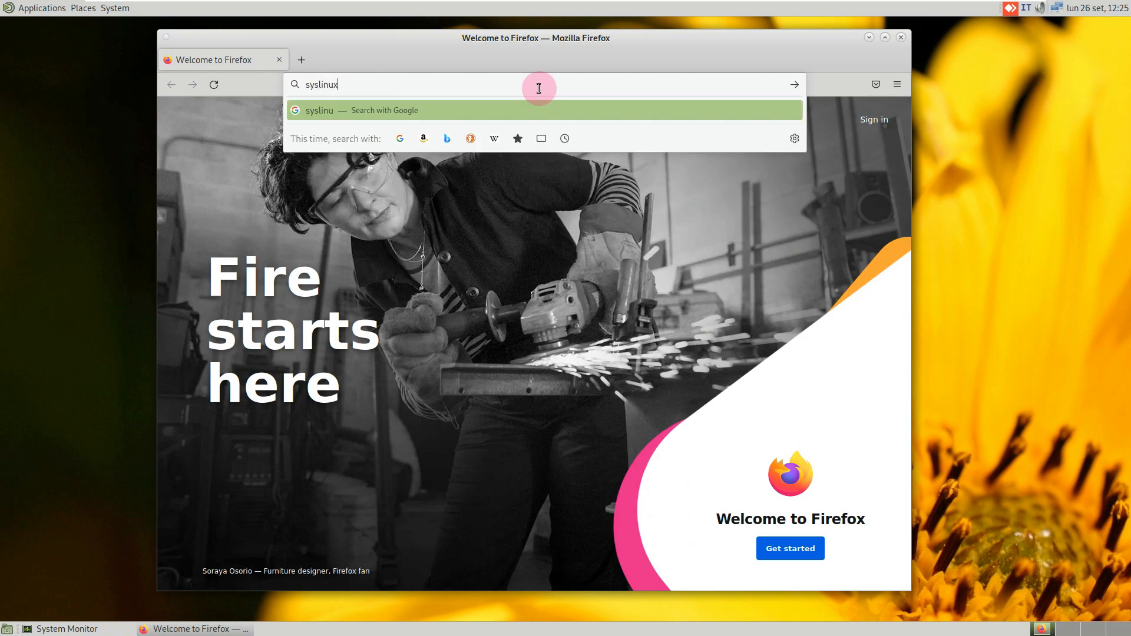
pyautogui.press('Return')
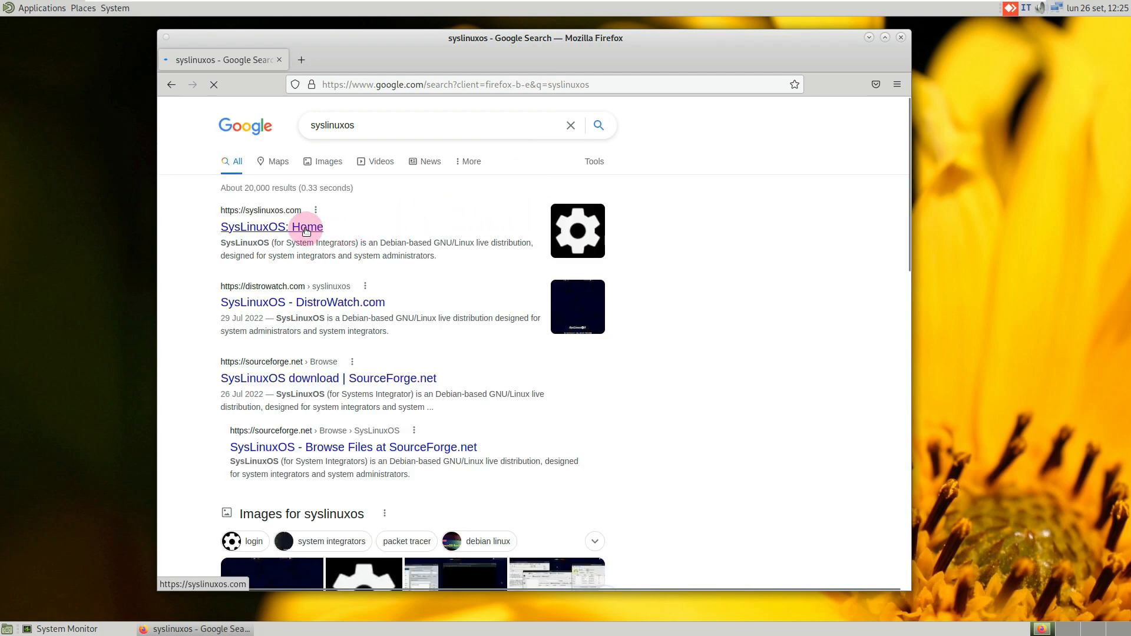
pyautogui.click(306, 230)
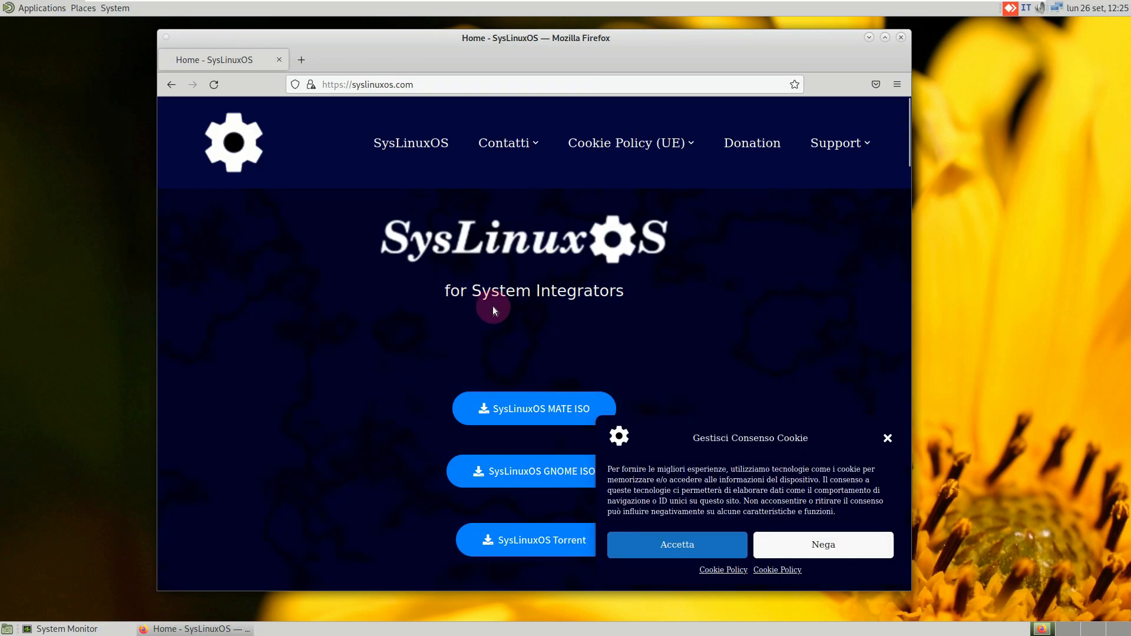
pyautogui.click(888, 438)
# Step: Maximise the browser and scroll down to select the default login details
pyautogui.moveTo(691, 146)
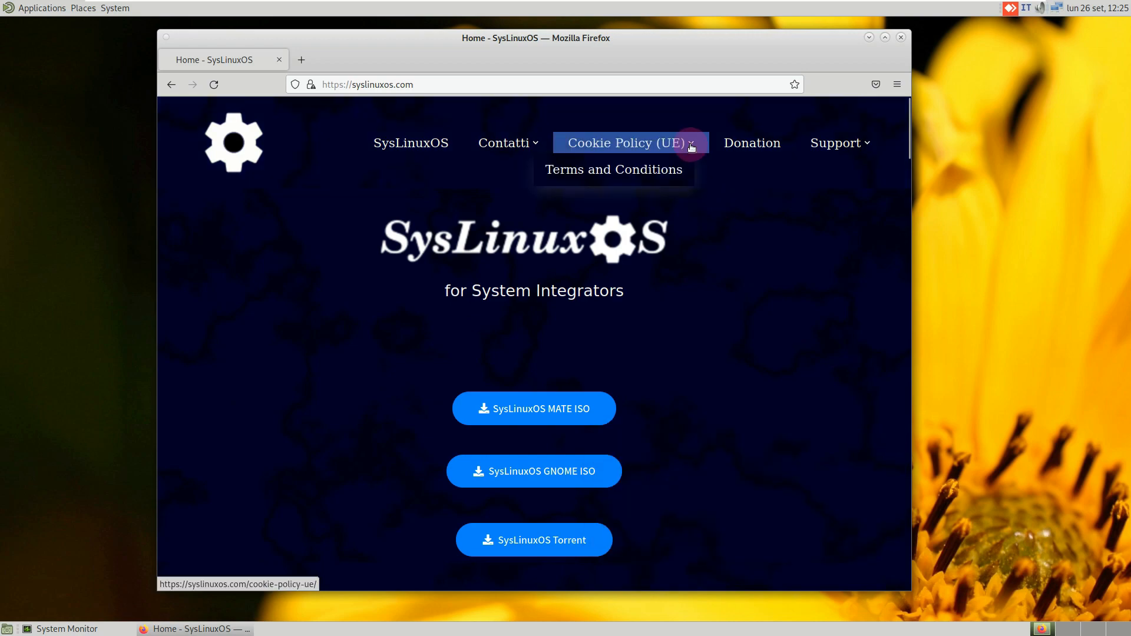
pyautogui.click(884, 37)
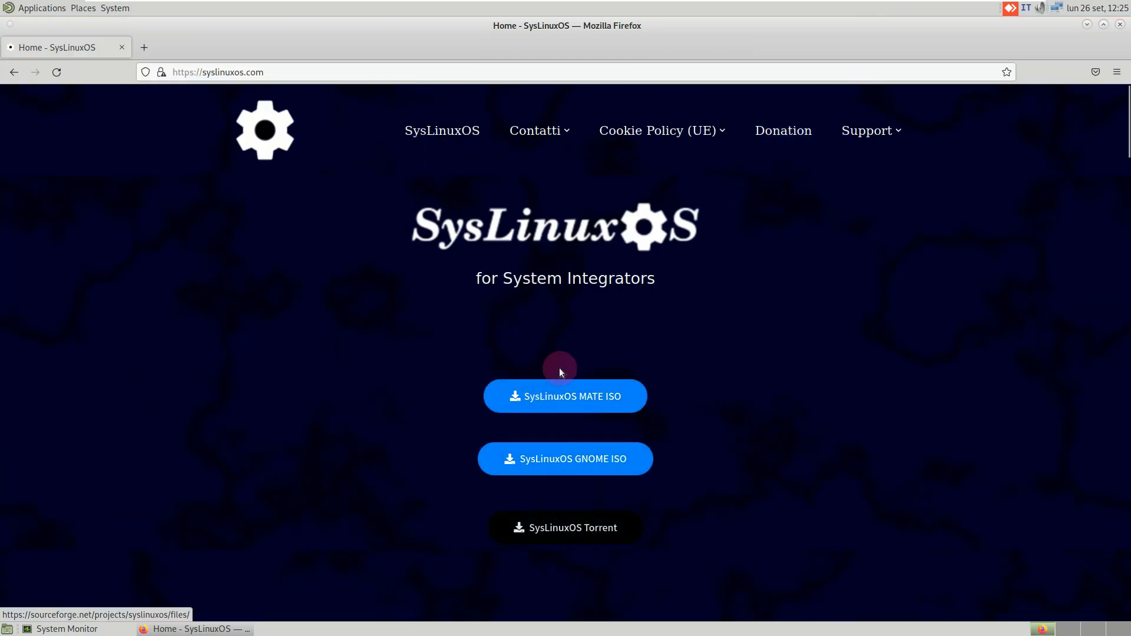
pyautogui.scroll(-3, 380, 322)
pyautogui.scroll(-10, 380, 322)
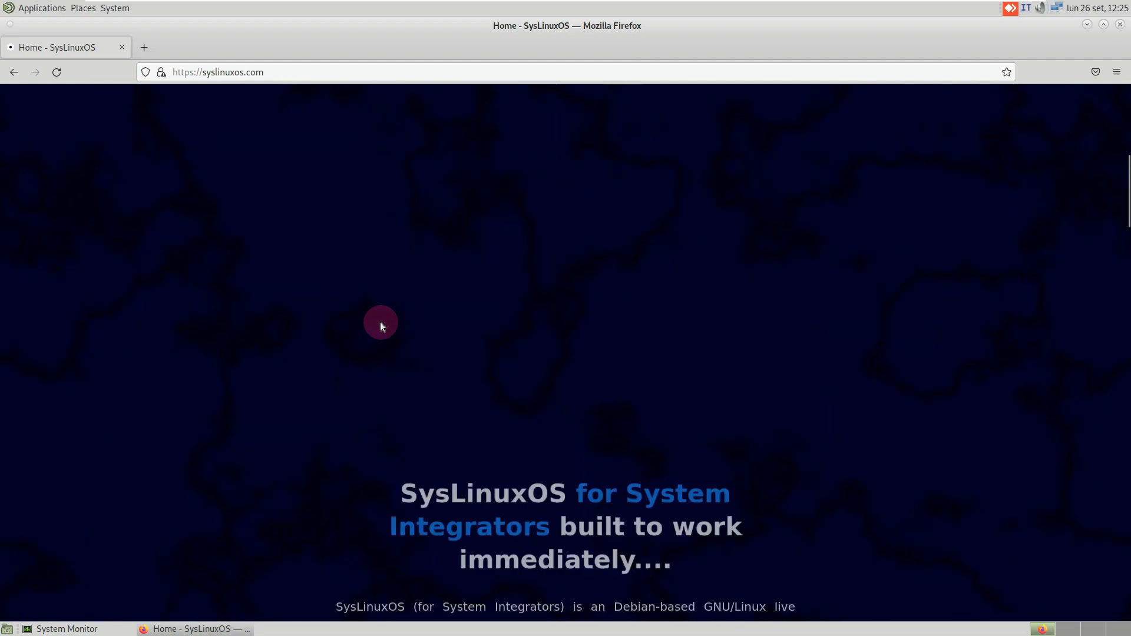
pyautogui.scroll(-5, 380, 321)
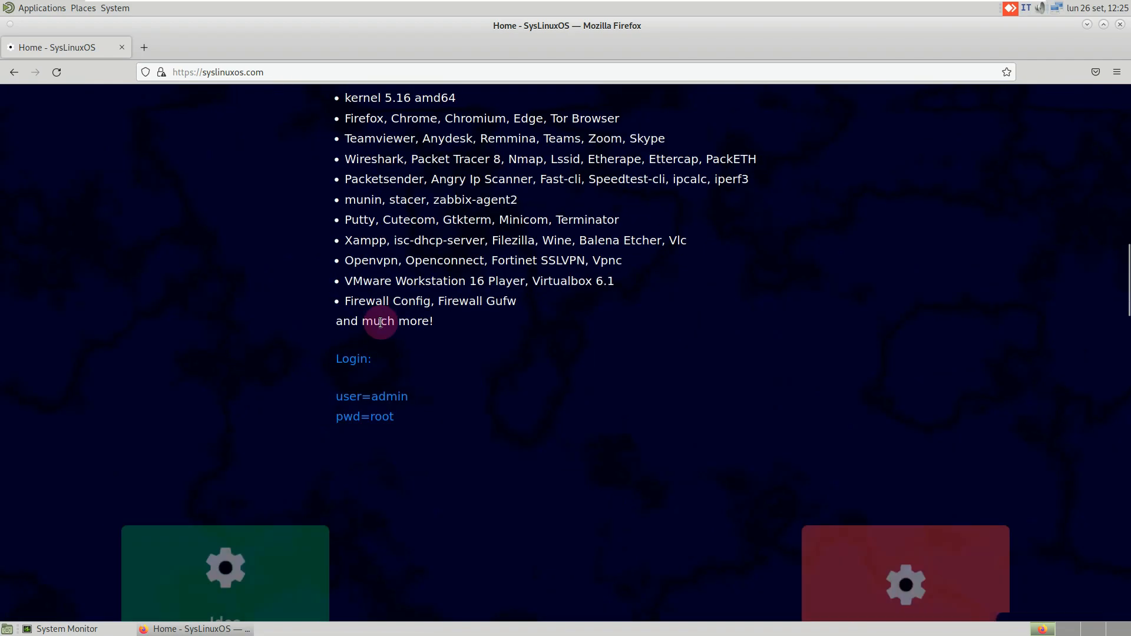
pyautogui.scroll(8, 380, 322)
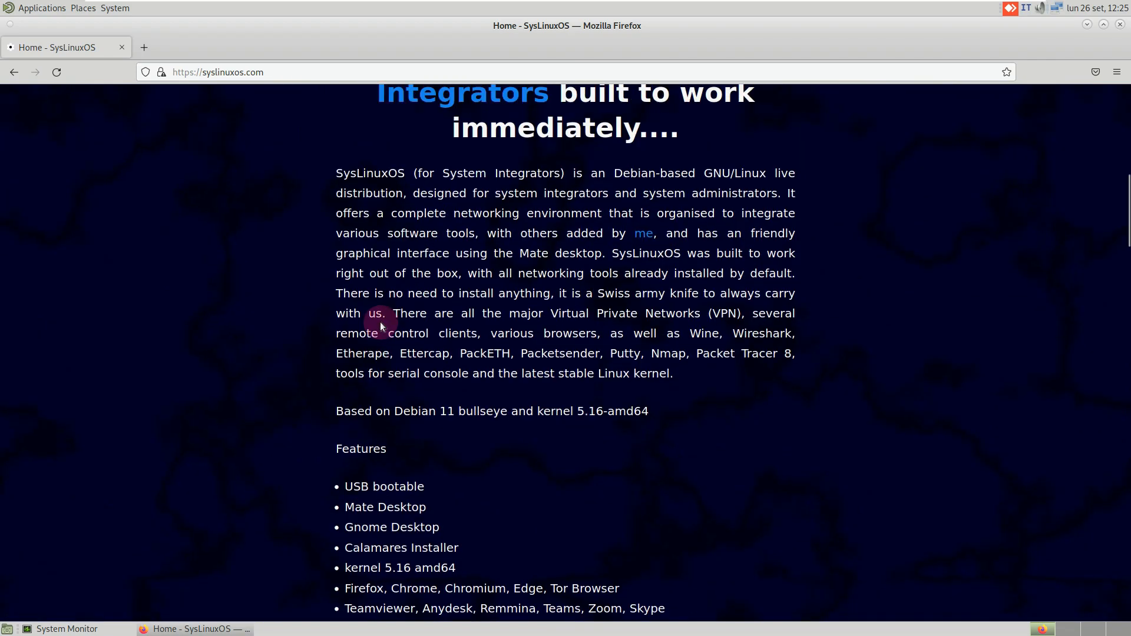
pyautogui.scroll(-8, 380, 322)
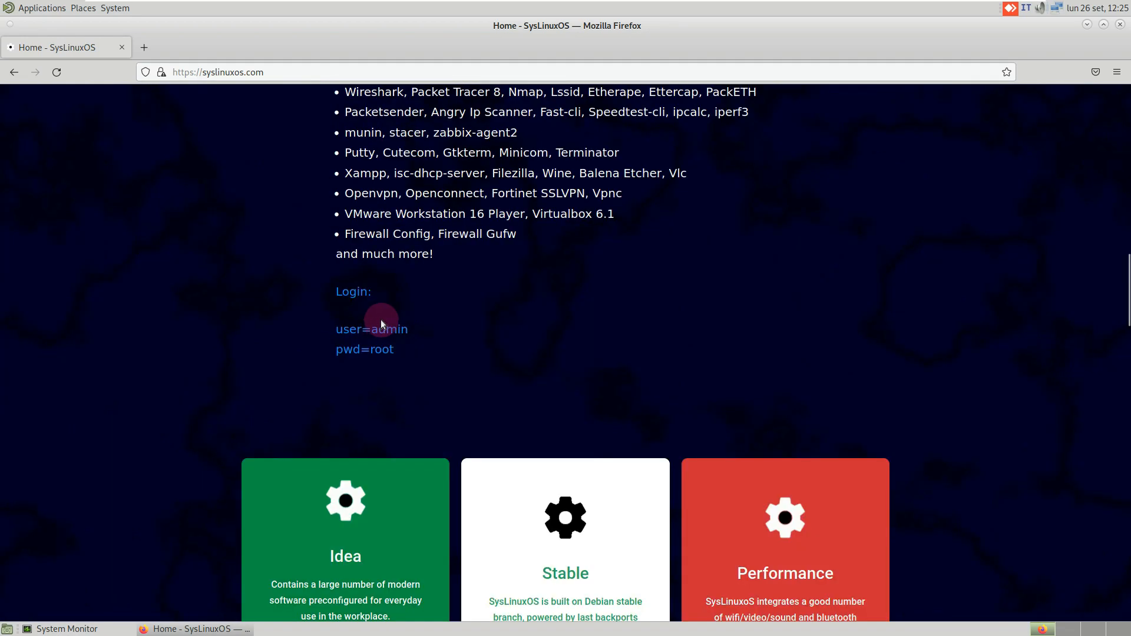
pyautogui.tripleClick(332, 318)
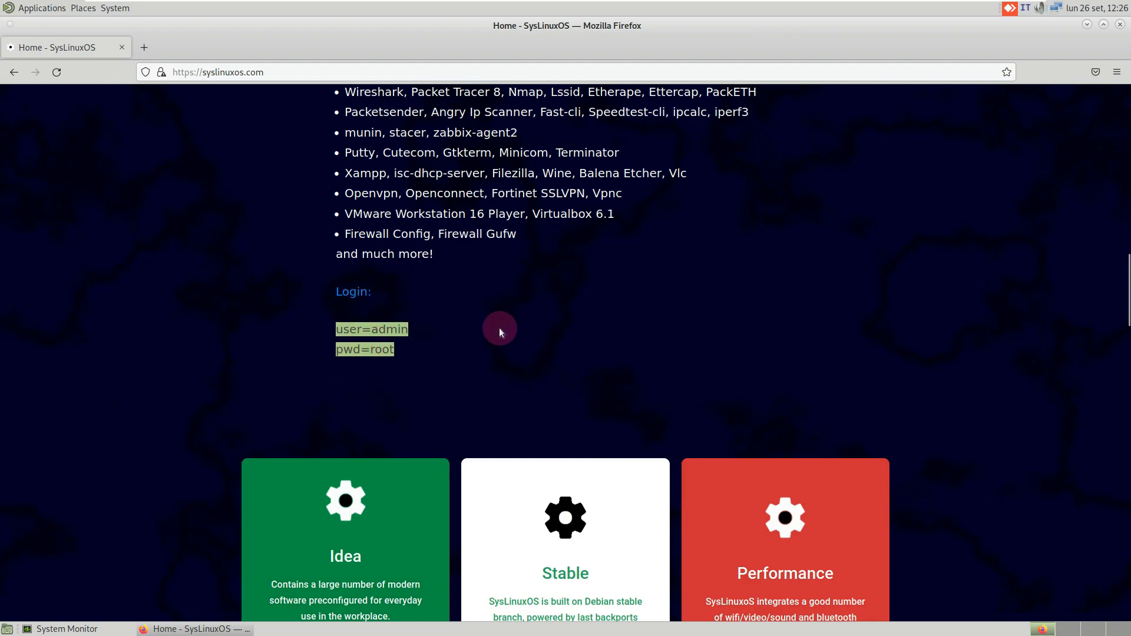
# Step: Select the Debian 11 bullseye base line, then scroll back to the page top
pyautogui.scroll(-12, 500, 331)
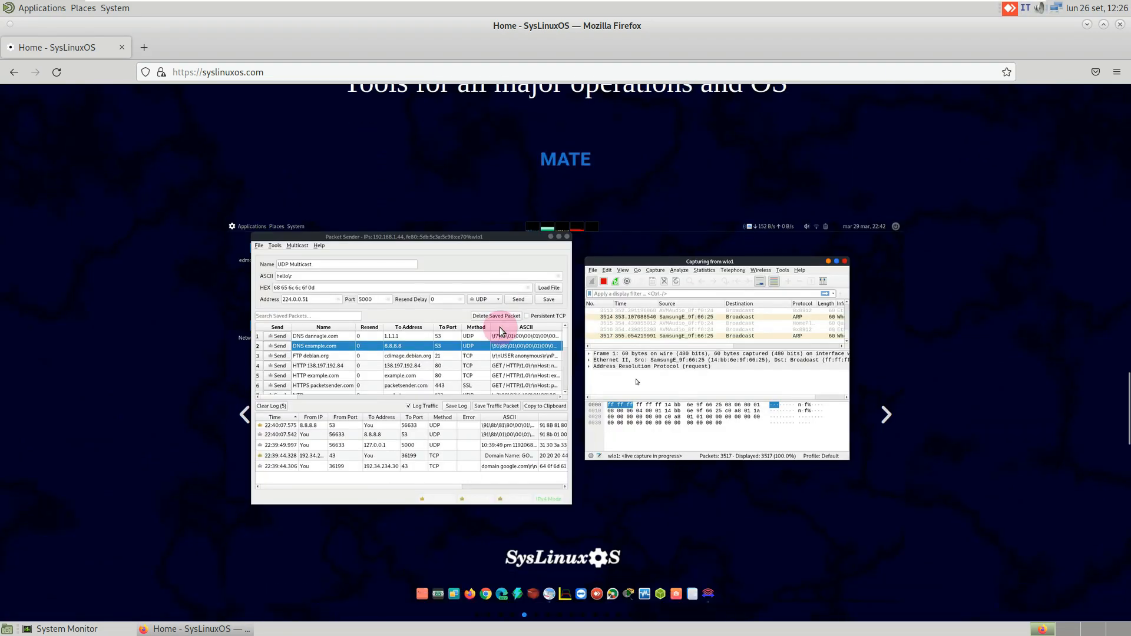
pyautogui.scroll(-10, 500, 331)
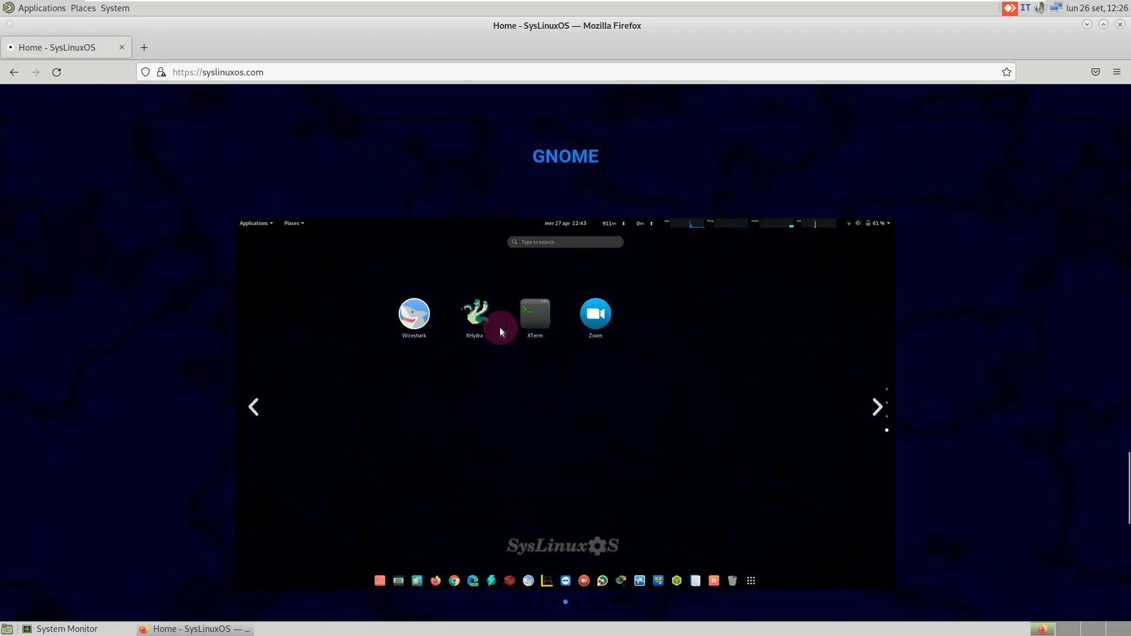
pyautogui.scroll(-5, 500, 331)
pyautogui.scroll(2, 499, 331)
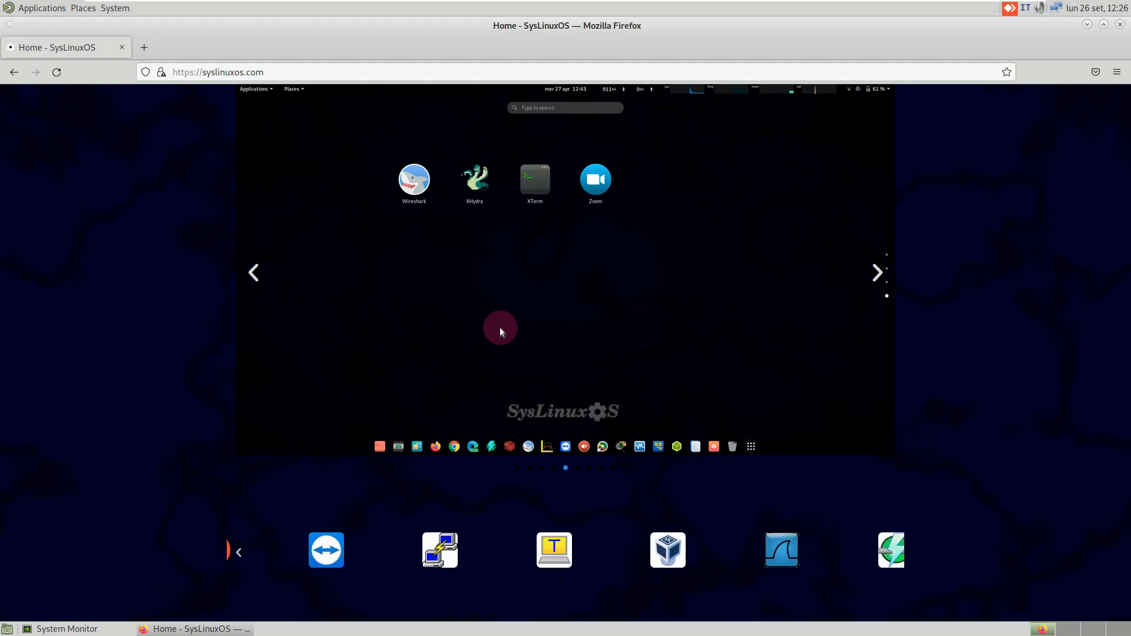
pyautogui.scroll(-7, 500, 331)
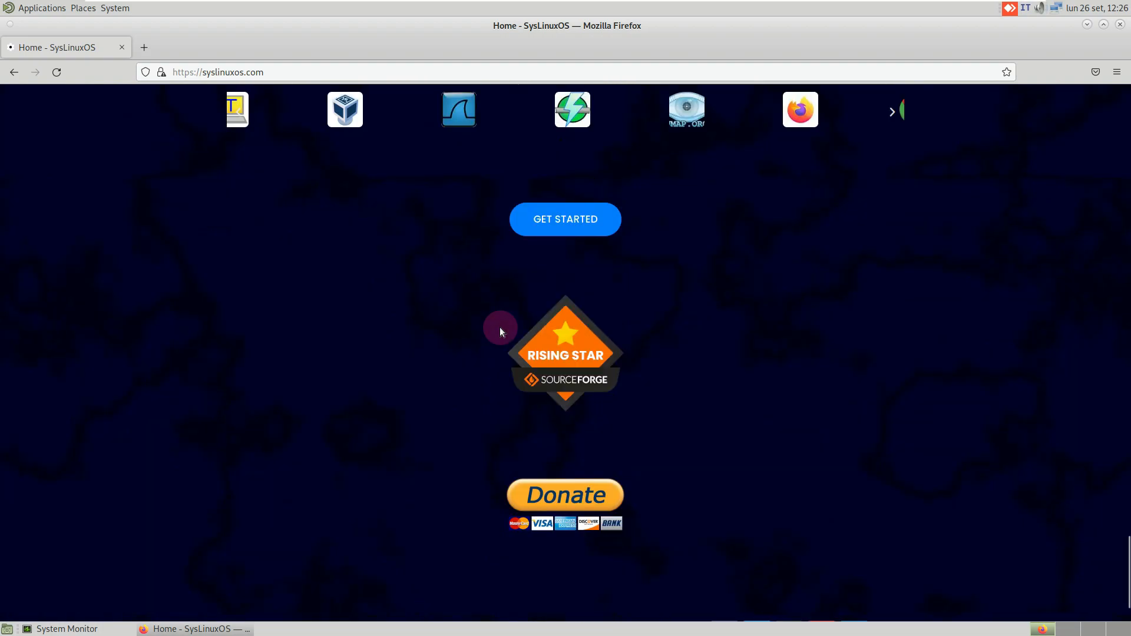
pyautogui.scroll(-2, 500, 331)
pyautogui.scroll(8, 500, 331)
pyautogui.scroll(10, 500, 328)
pyautogui.scroll(5, 500, 331)
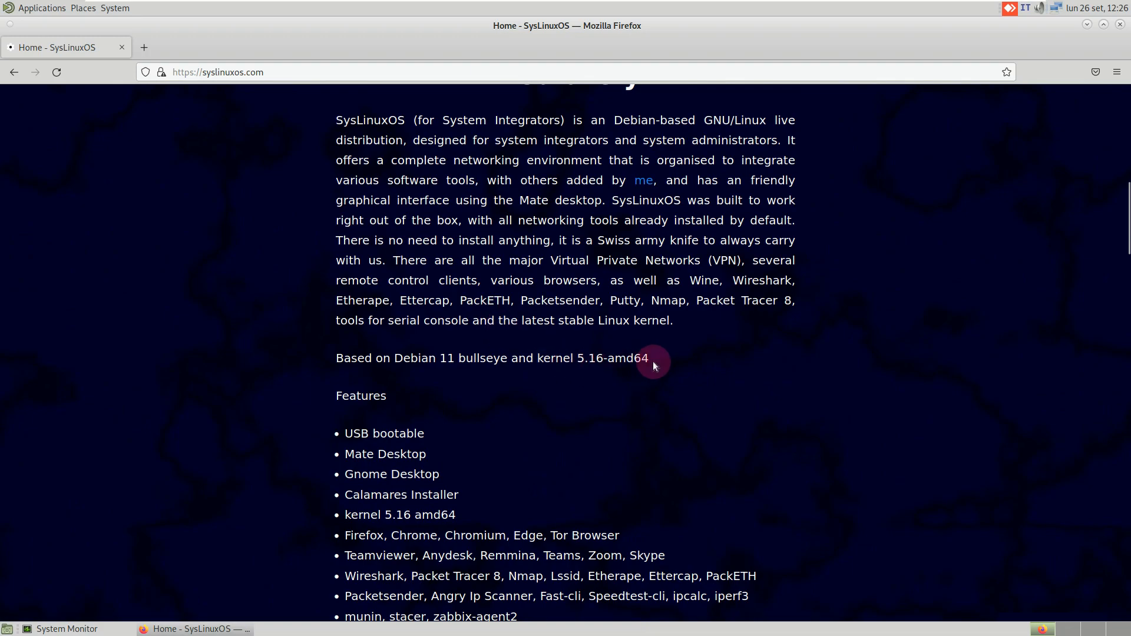
pyautogui.tripleClick(576, 348)
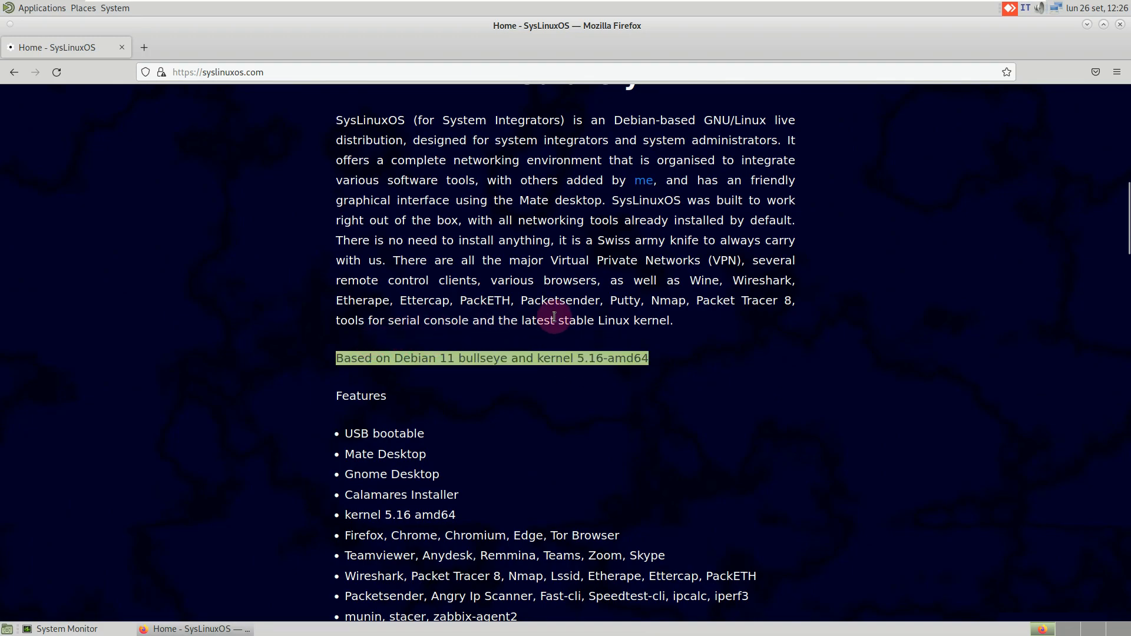
pyautogui.scroll(5, 554, 317)
pyautogui.scroll(6, 553, 316)
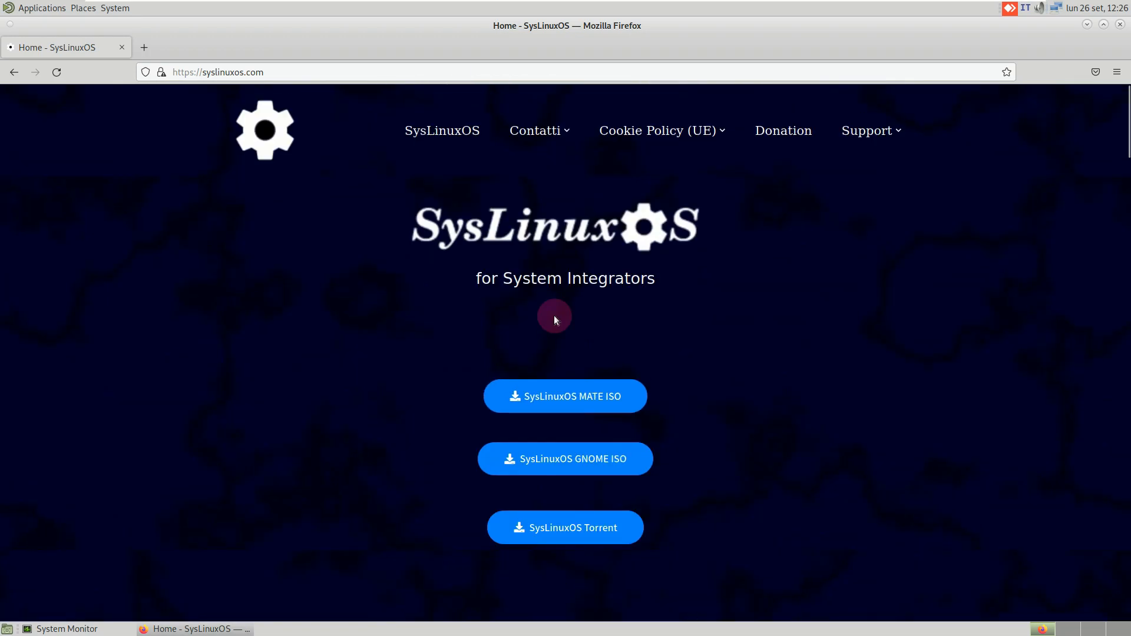
# Step: Start the SysLinuxOS MATE ISO download from SourceForge, cancel it, and close that tab
pyautogui.click(592, 398)
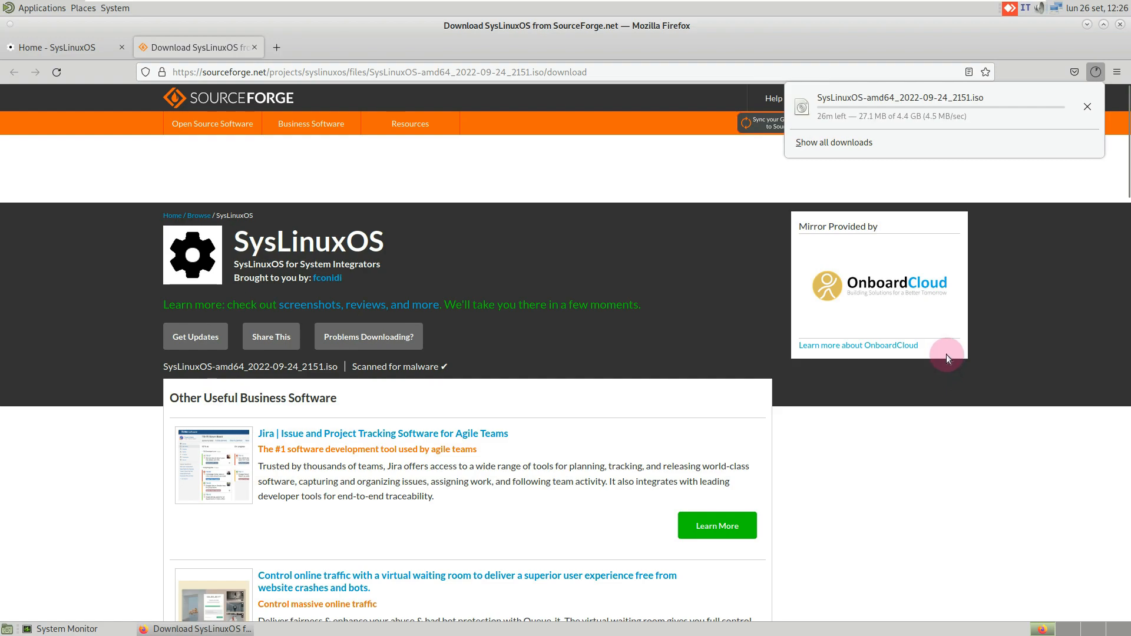
pyautogui.click(1088, 107)
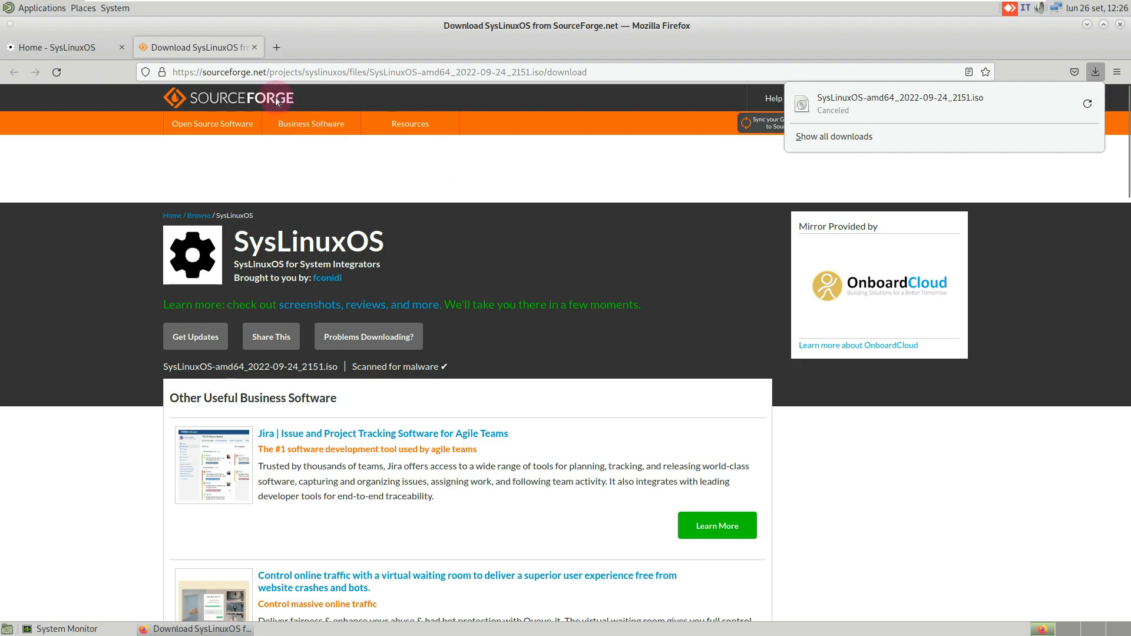
pyautogui.click(255, 47)
pyautogui.click(255, 47)
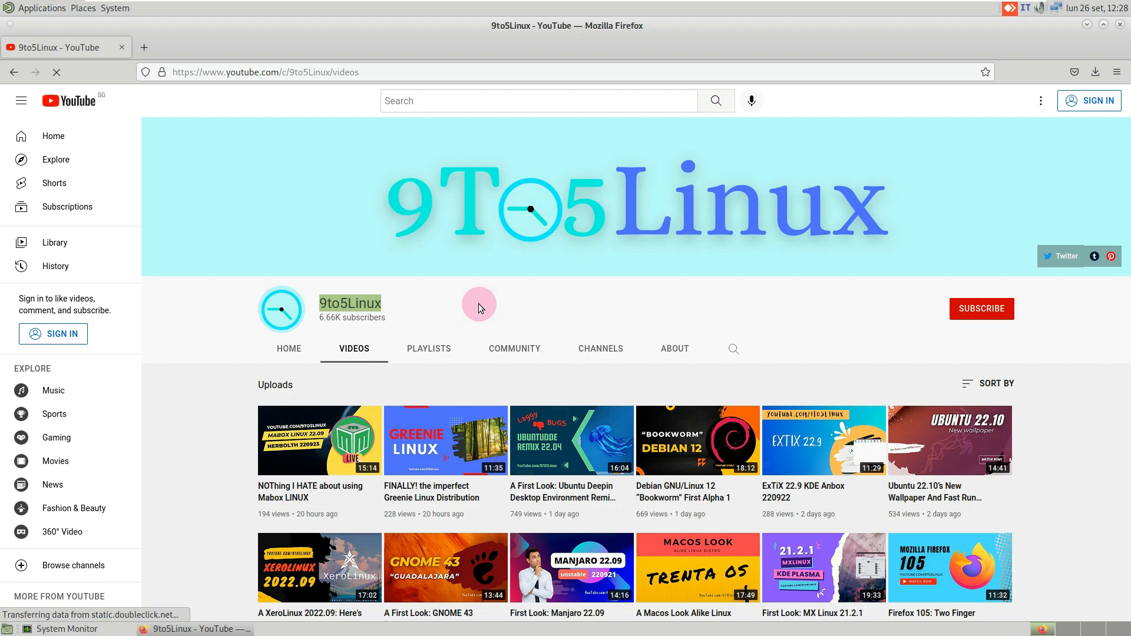
# Step: Dismiss the address suggestions and Subscribe sign-in prompt, then open the 9to5Linux About page
pyautogui.click(236, 76)
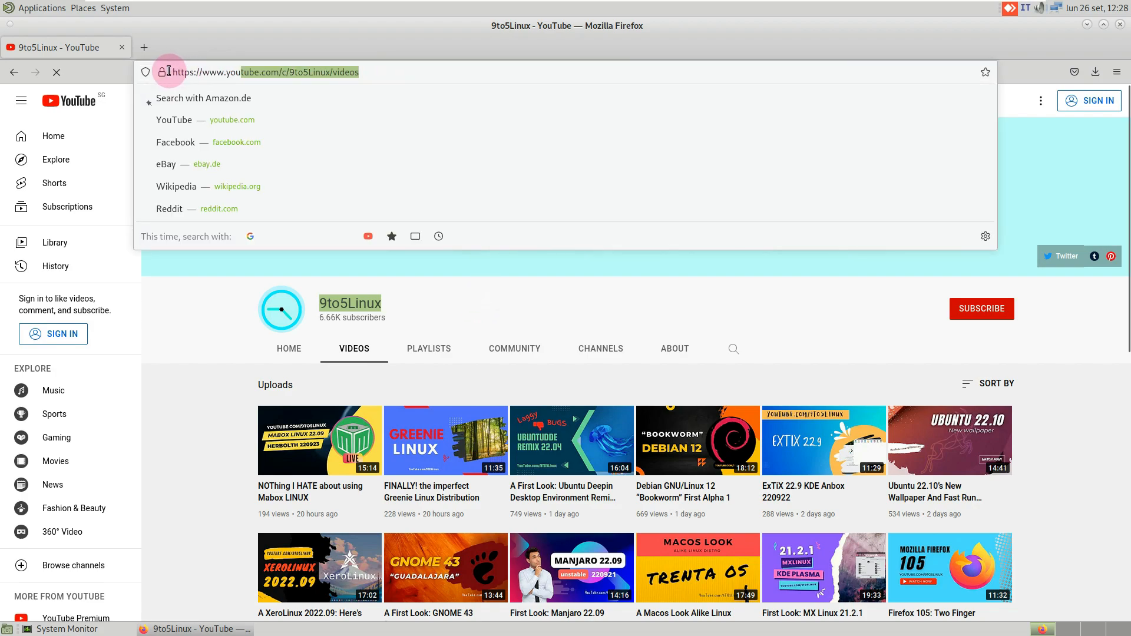
pyautogui.click(766, 309)
pyautogui.click(990, 312)
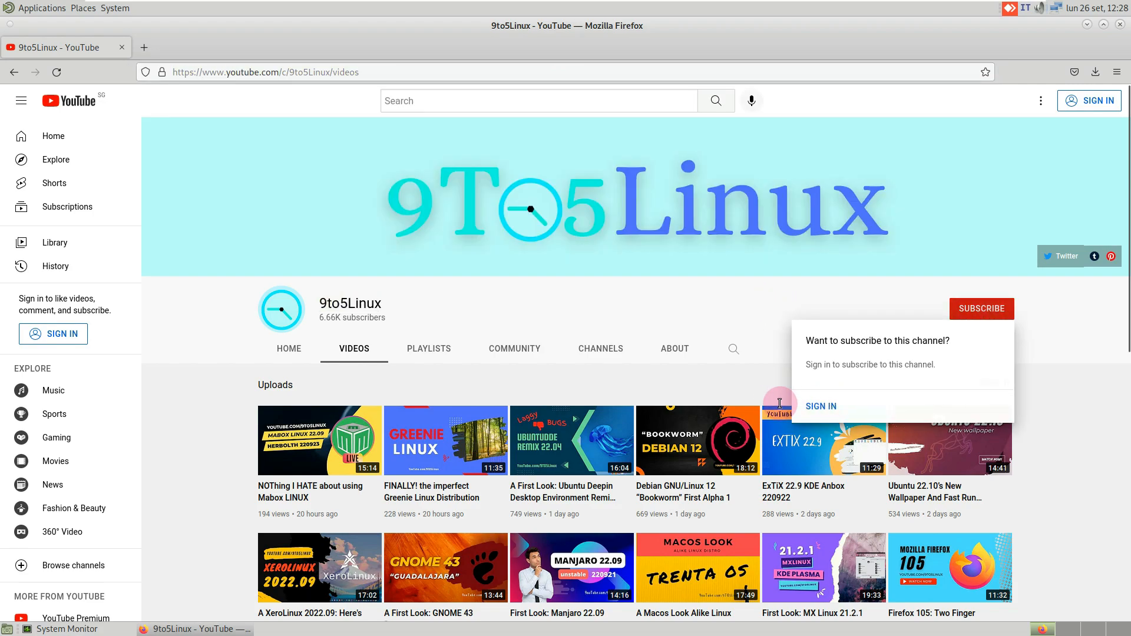
pyautogui.click(667, 288)
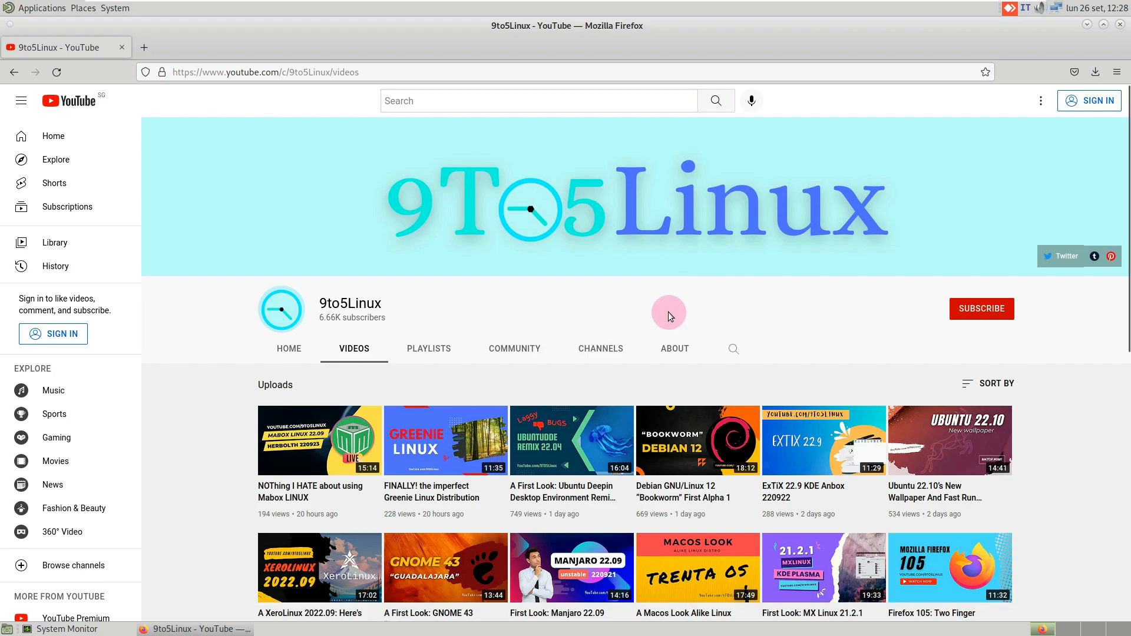
pyautogui.click(671, 344)
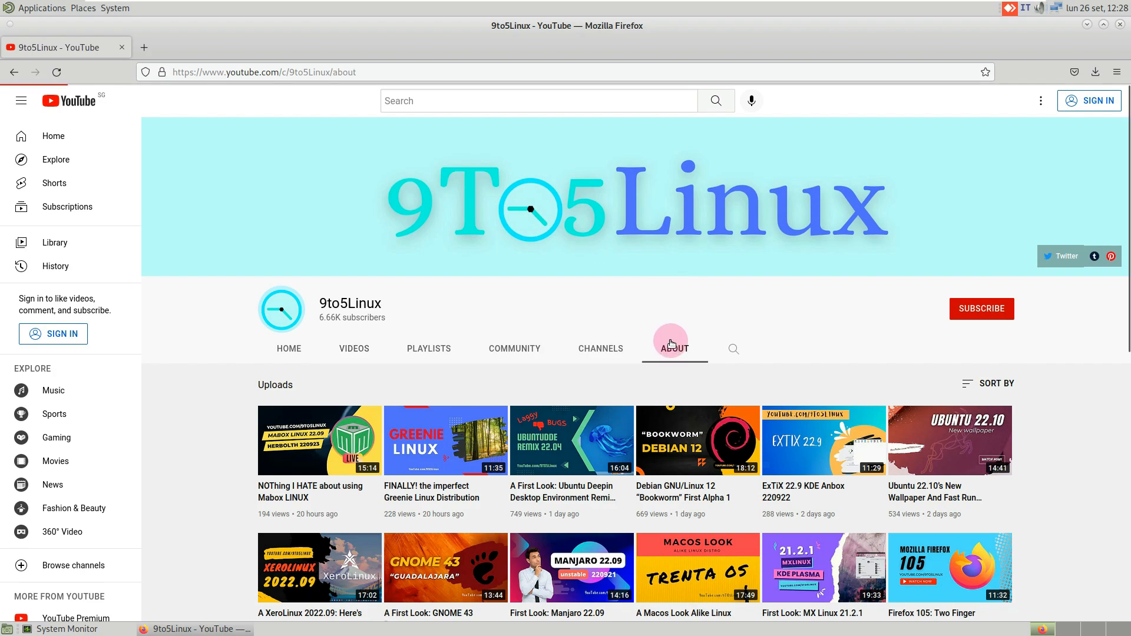
# Step: Highlight the channel description's first line and its weekly upload schedule
pyautogui.moveTo(494, 422); pyautogui.dragTo(262, 420)
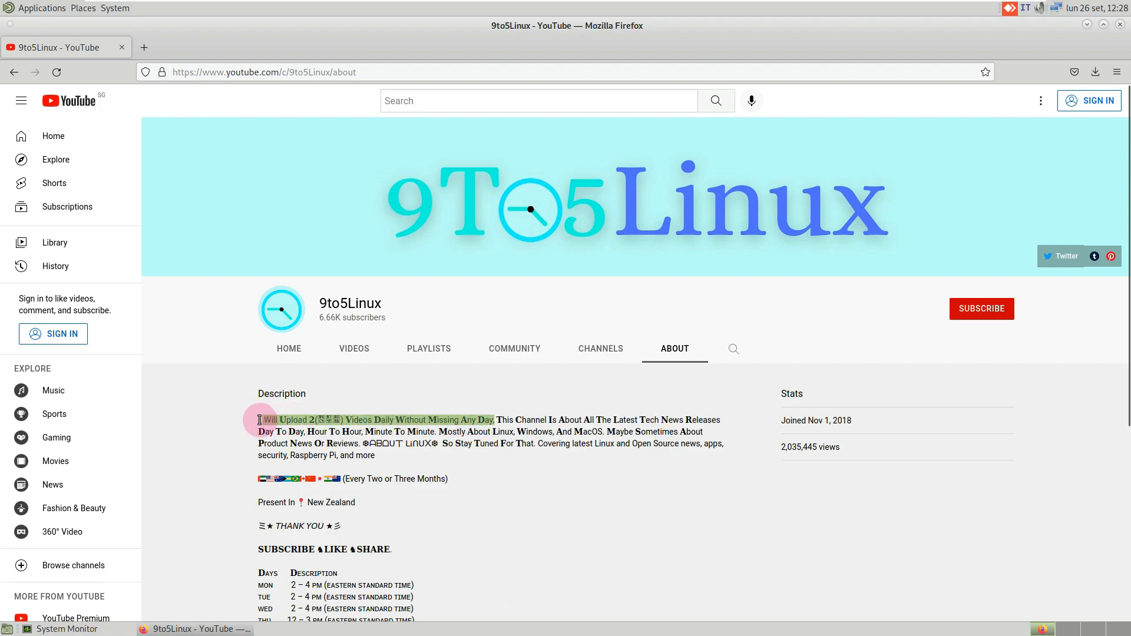
pyautogui.scroll(-3, 380, 377)
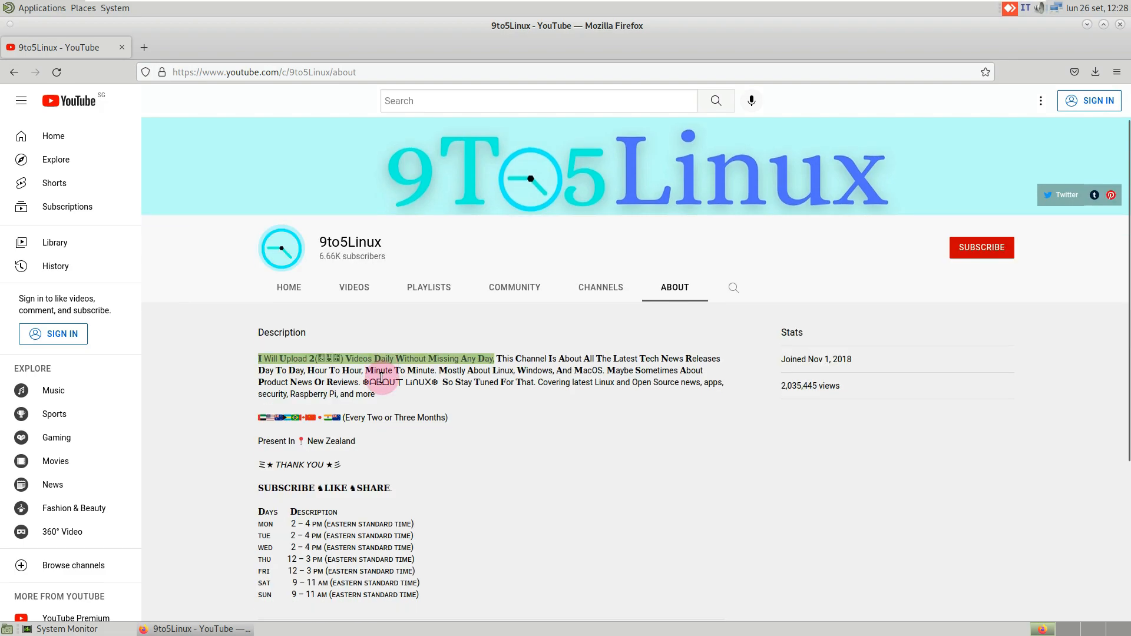
pyautogui.moveTo(260, 351); pyautogui.dragTo(483, 446)
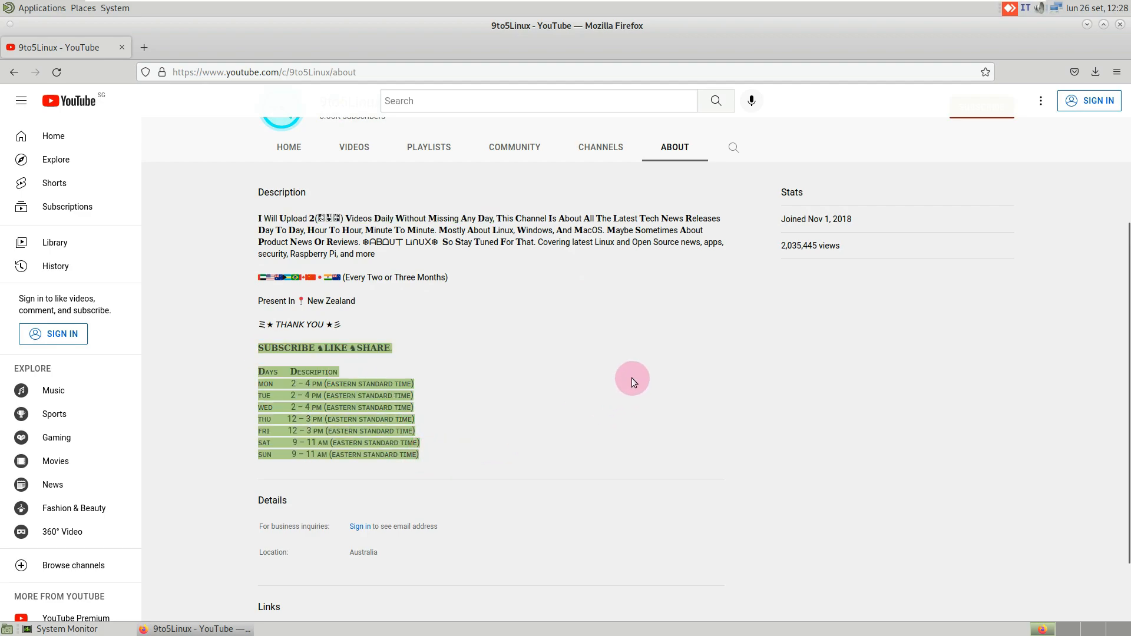
pyautogui.scroll(2, 755, 401)
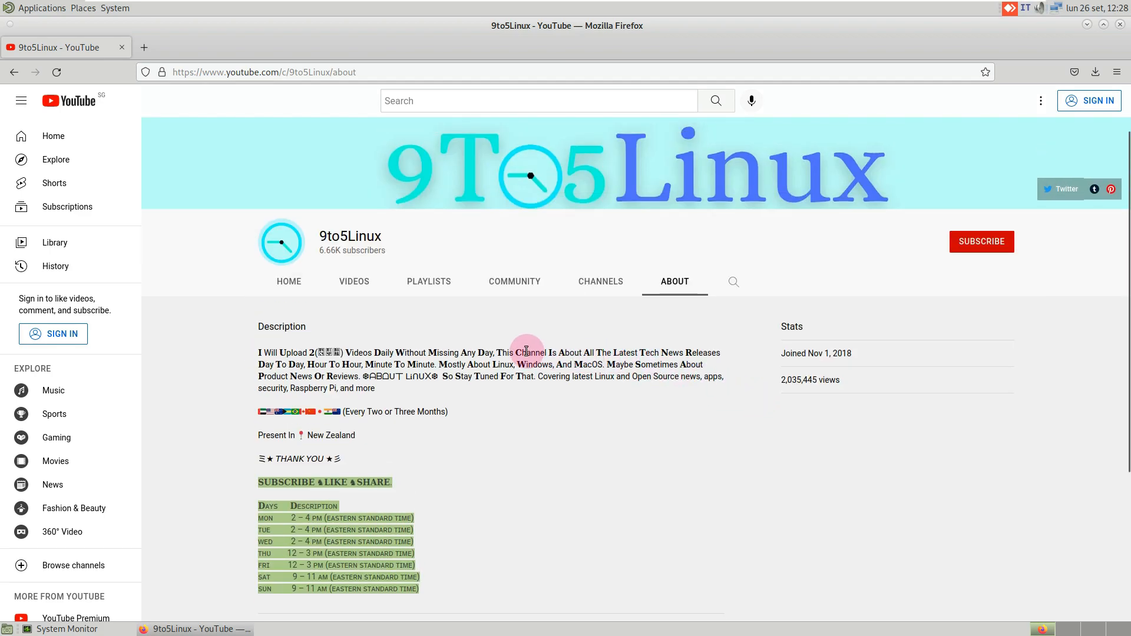
pyautogui.moveTo(495, 350); pyautogui.dragTo(260, 355)
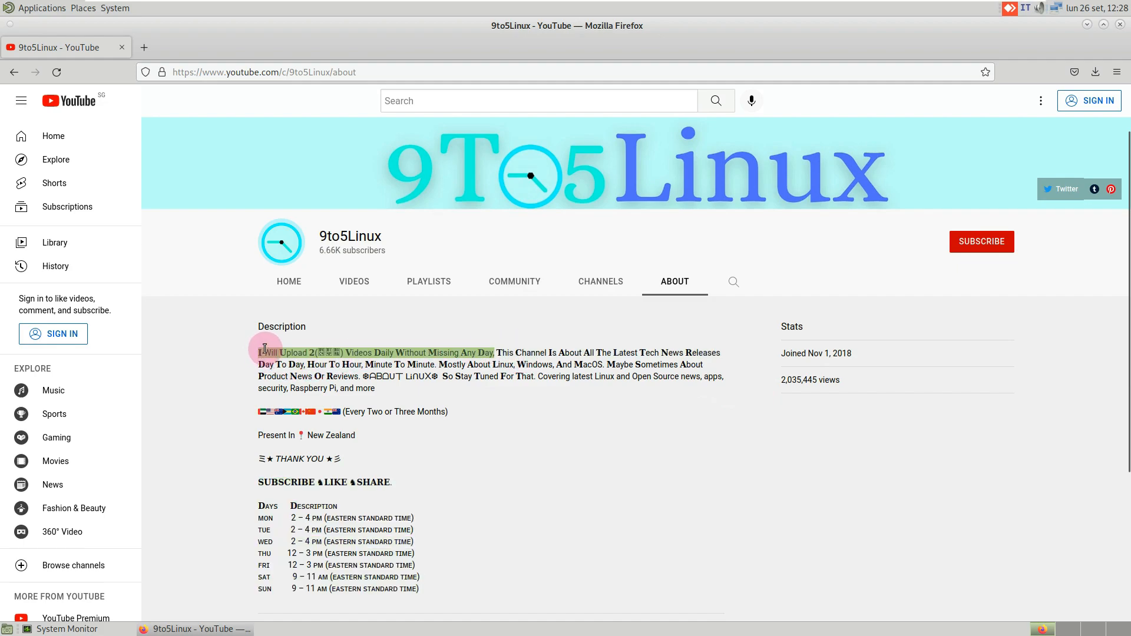
# Step: Dismiss another Subscribe prompt, close Firefox, and bring System Monitor to the front
pyautogui.click(996, 255)
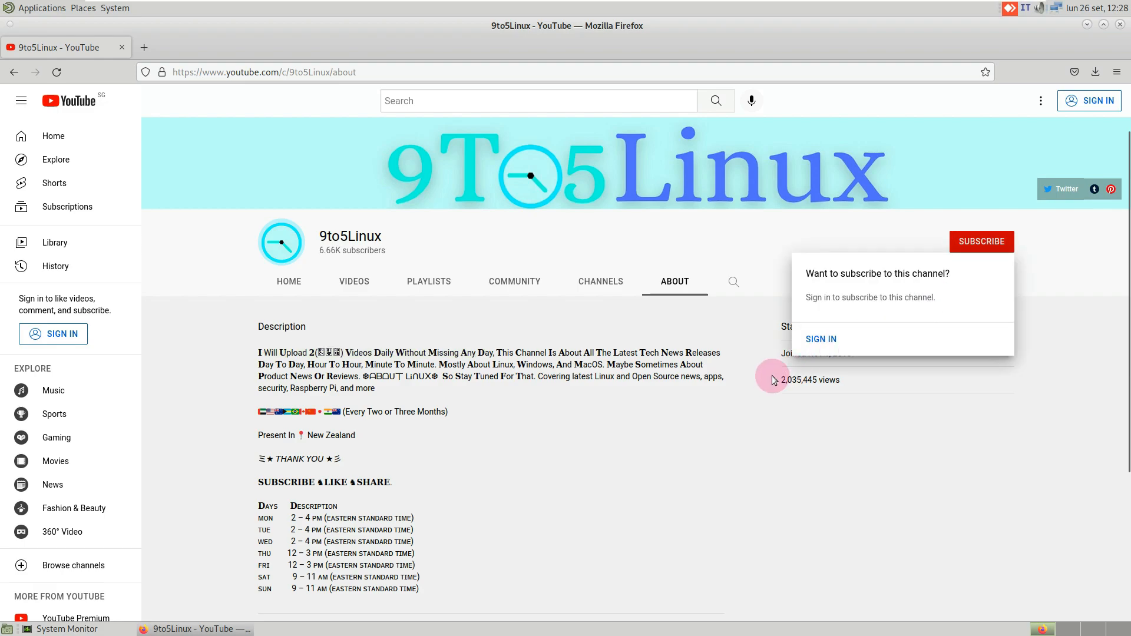
pyautogui.click(750, 245)
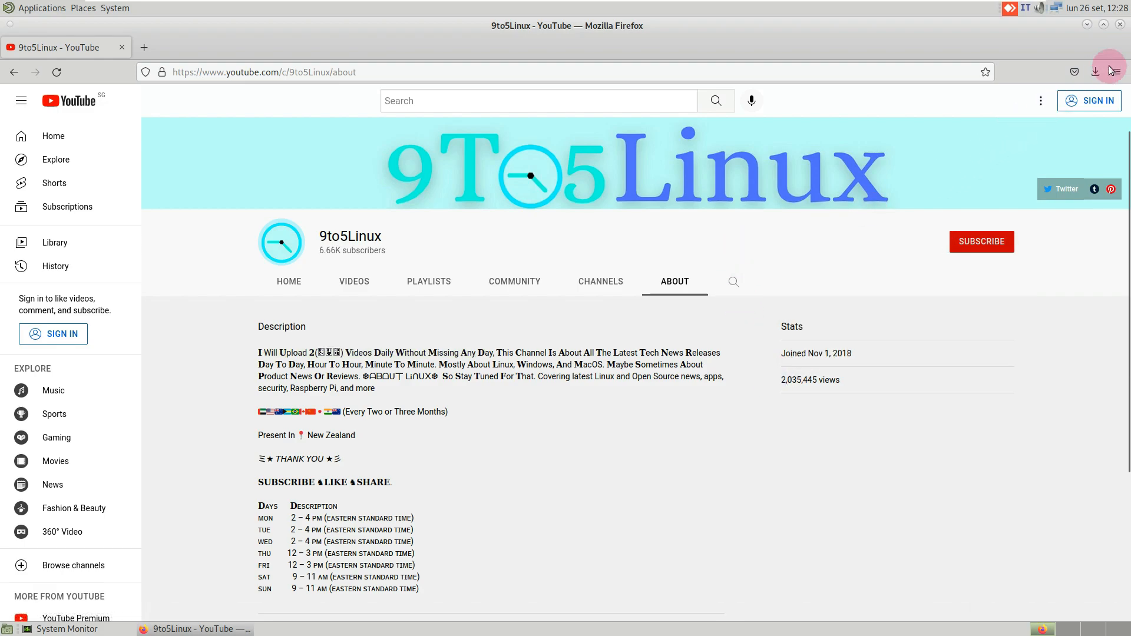
pyautogui.click(1121, 25)
pyautogui.click(558, 246)
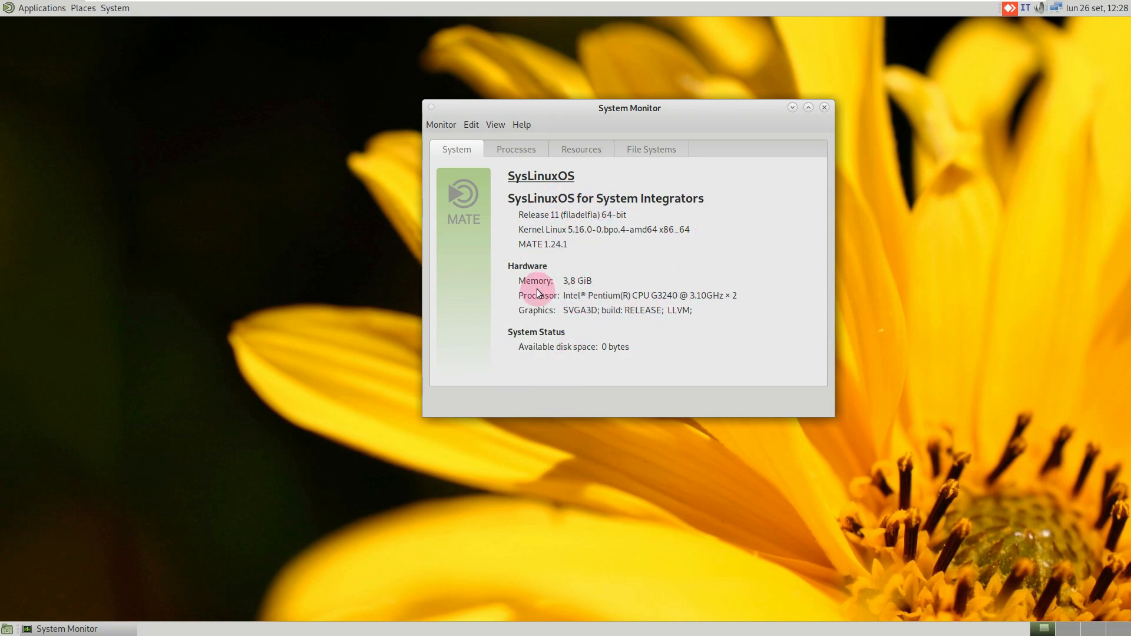
# Step: Maximize System Monitor, scroll the Processes list, then switch to the Resources graphs
pyautogui.click(516, 152)
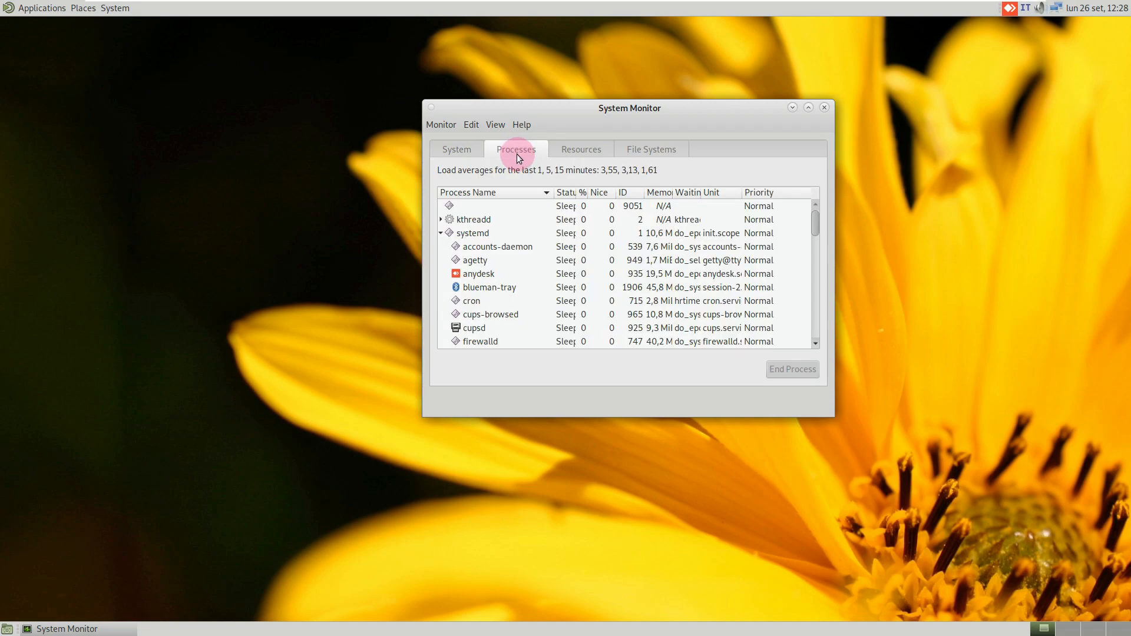
pyautogui.click(807, 108)
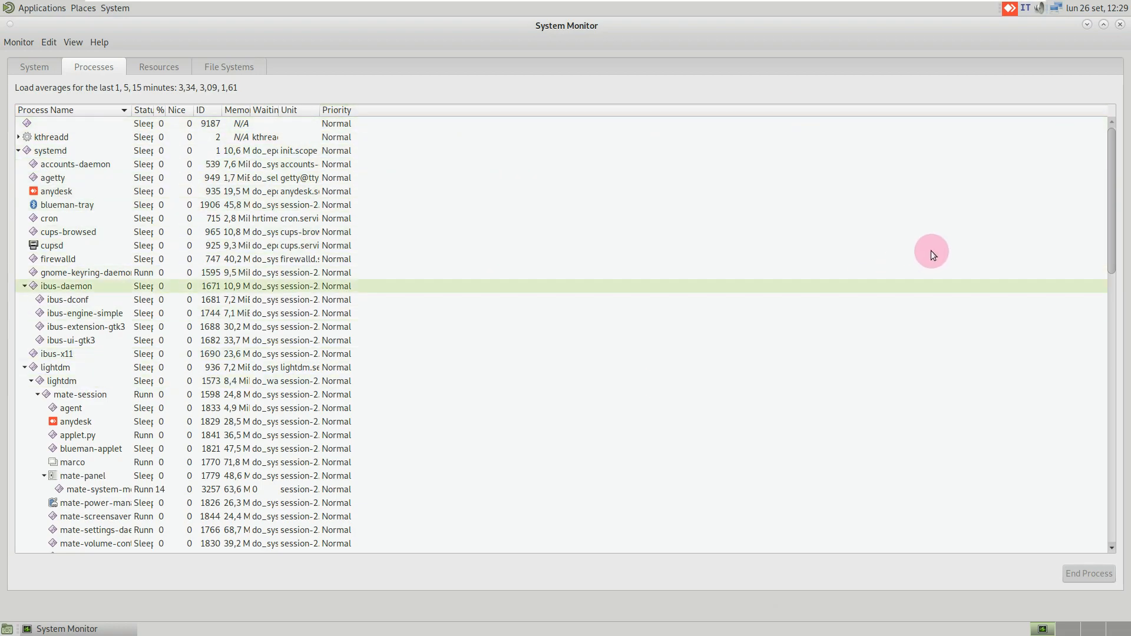
pyautogui.moveTo(1109, 245); pyautogui.dragTo(1100, 171)
pyautogui.click(151, 67)
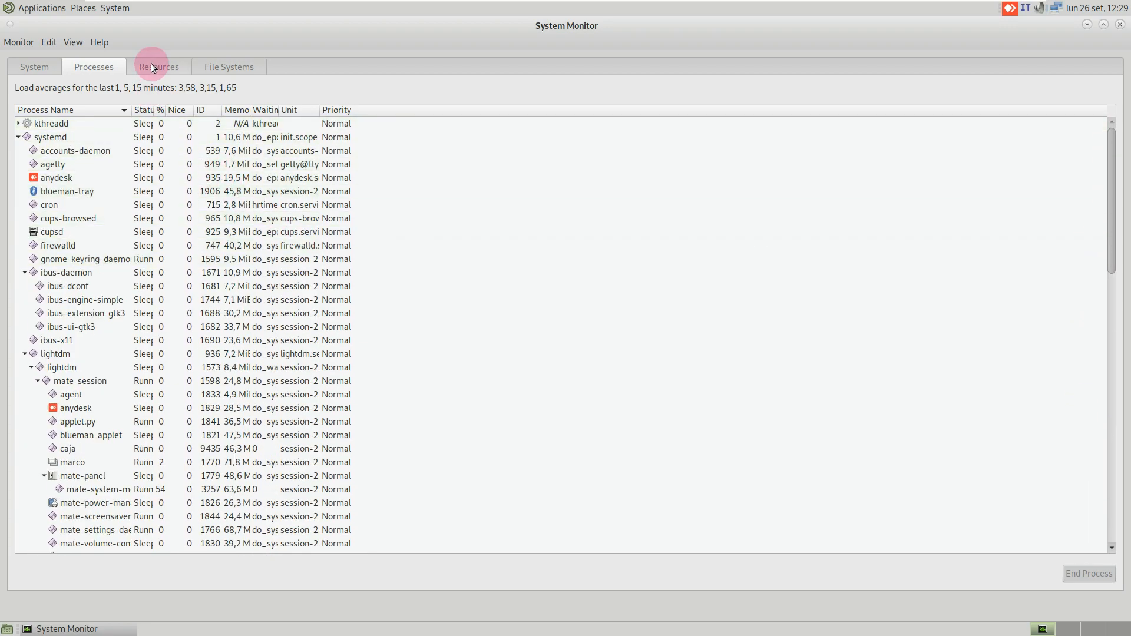
# Step: Change the CPU2 history line colour to green
pyautogui.click(594, 226)
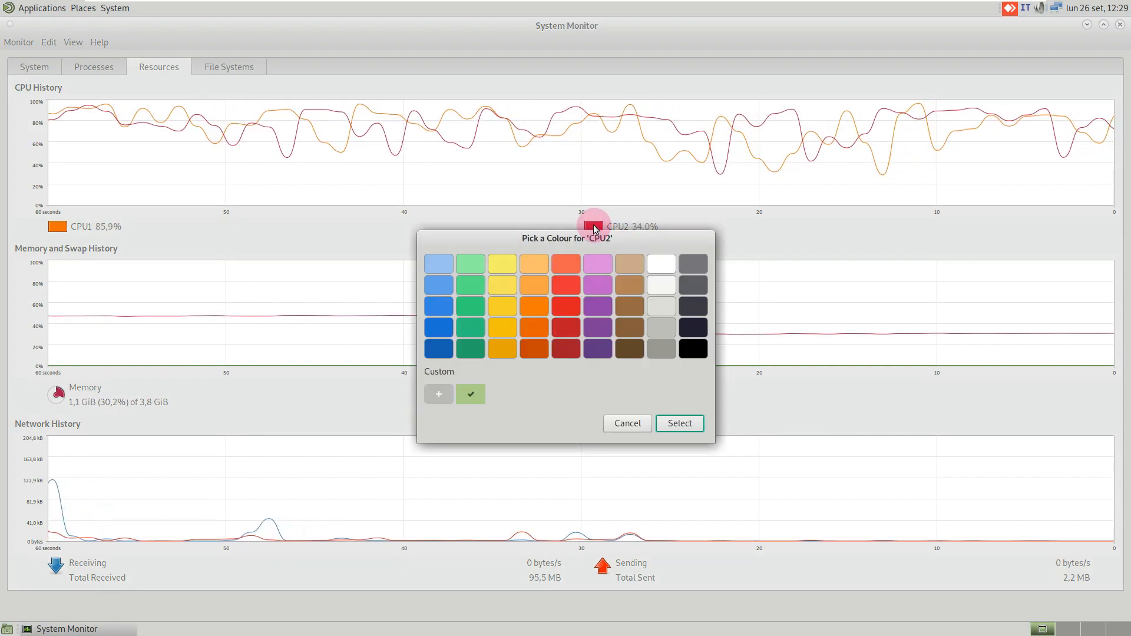
pyautogui.click(478, 306)
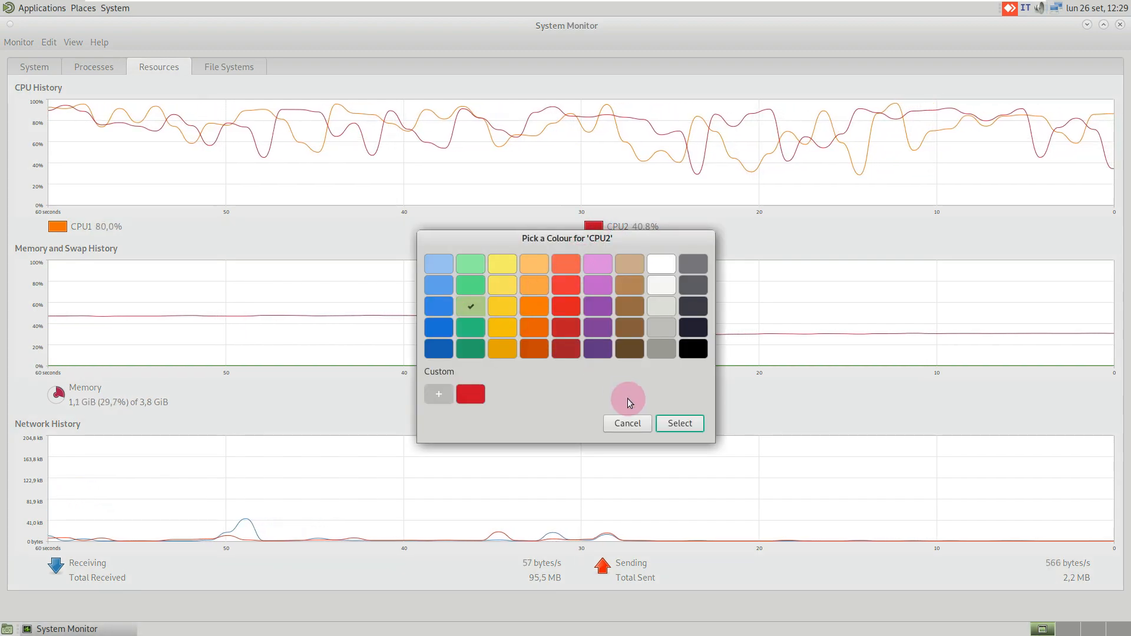
pyautogui.click(678, 424)
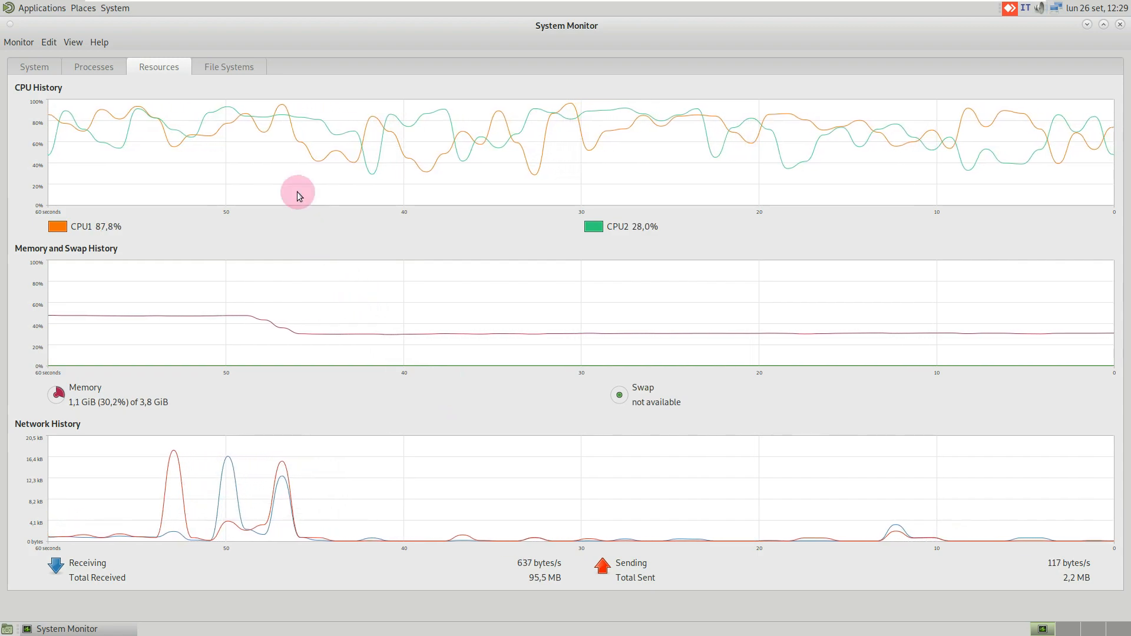
# Step: View File Systems, confirm version 1.24.1 in the About box, and close System Monitor
pyautogui.click(227, 68)
pyautogui.click(97, 40)
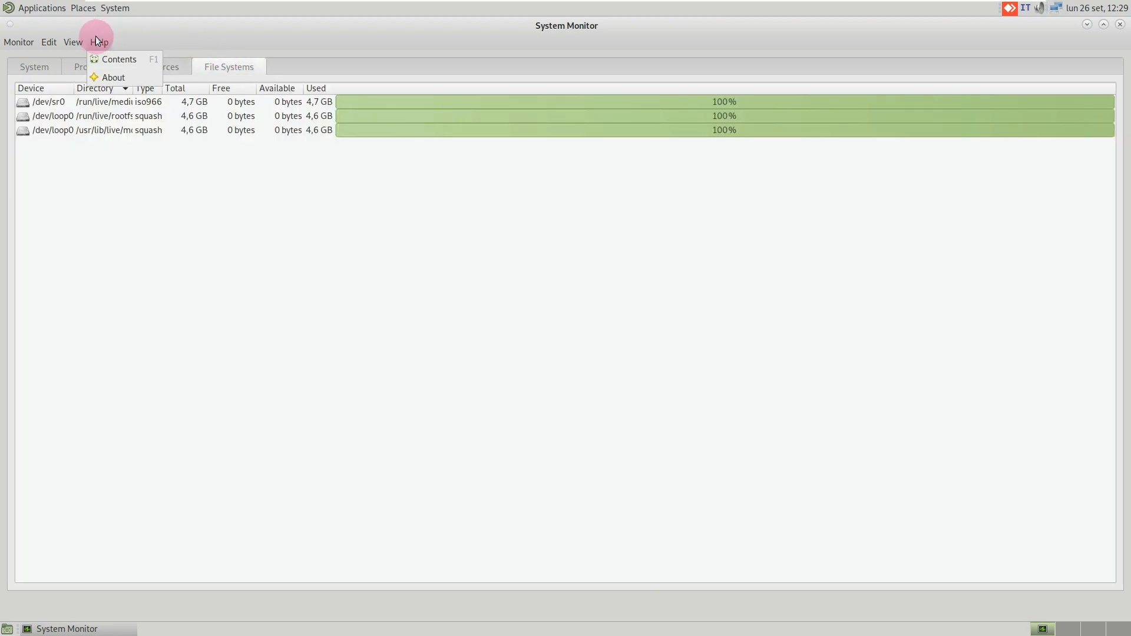
pyautogui.click(115, 73)
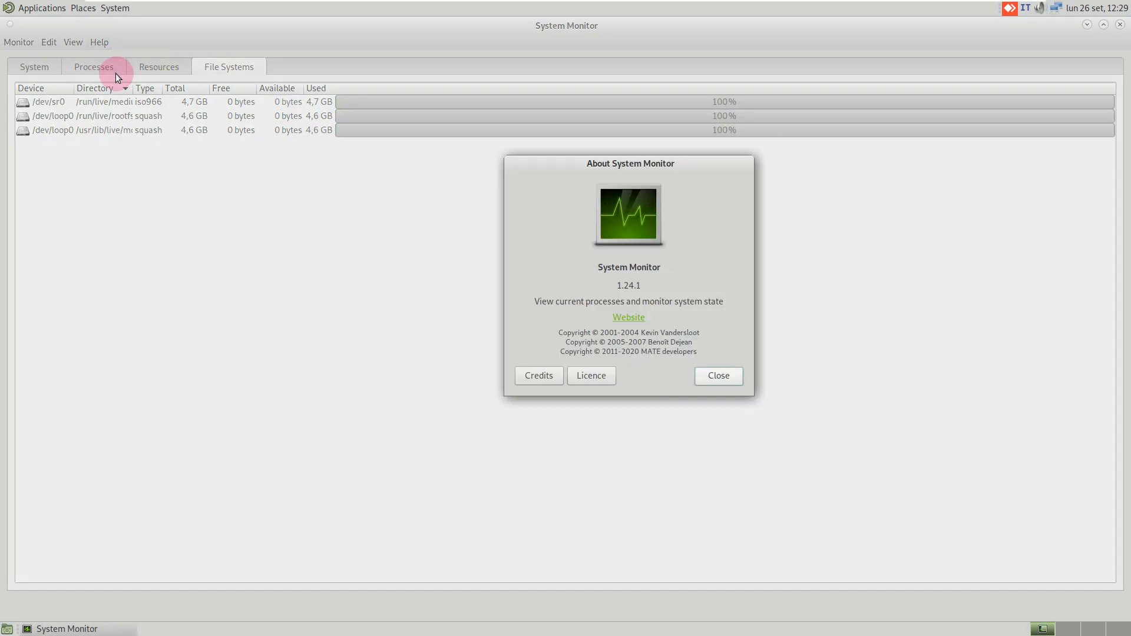
pyautogui.moveTo(611, 286); pyautogui.dragTo(663, 289)
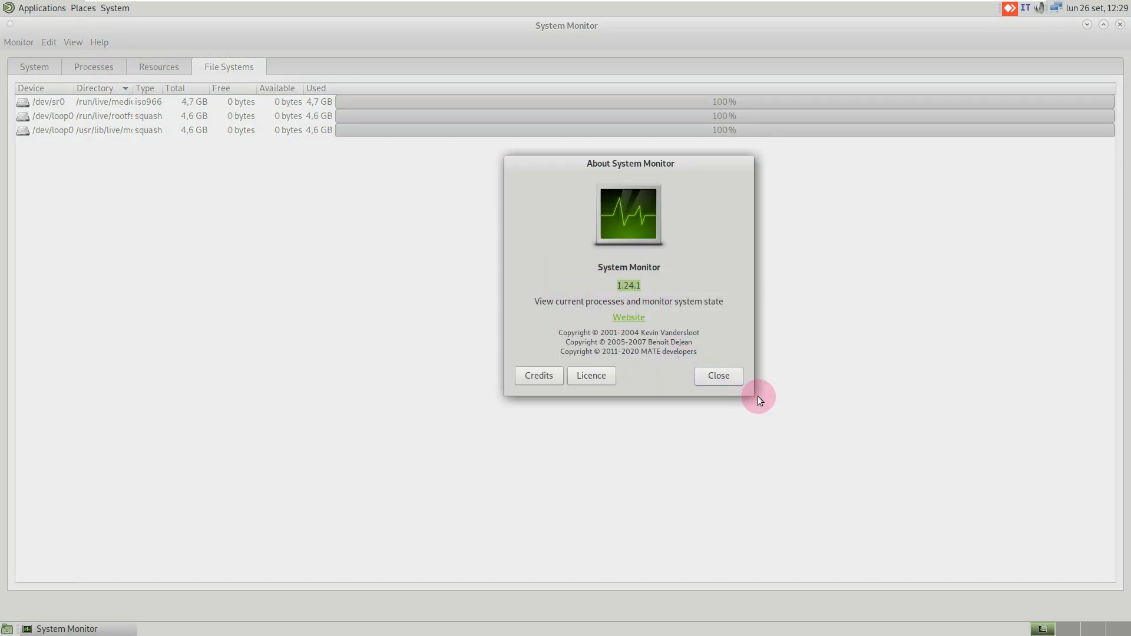
pyautogui.click(730, 377)
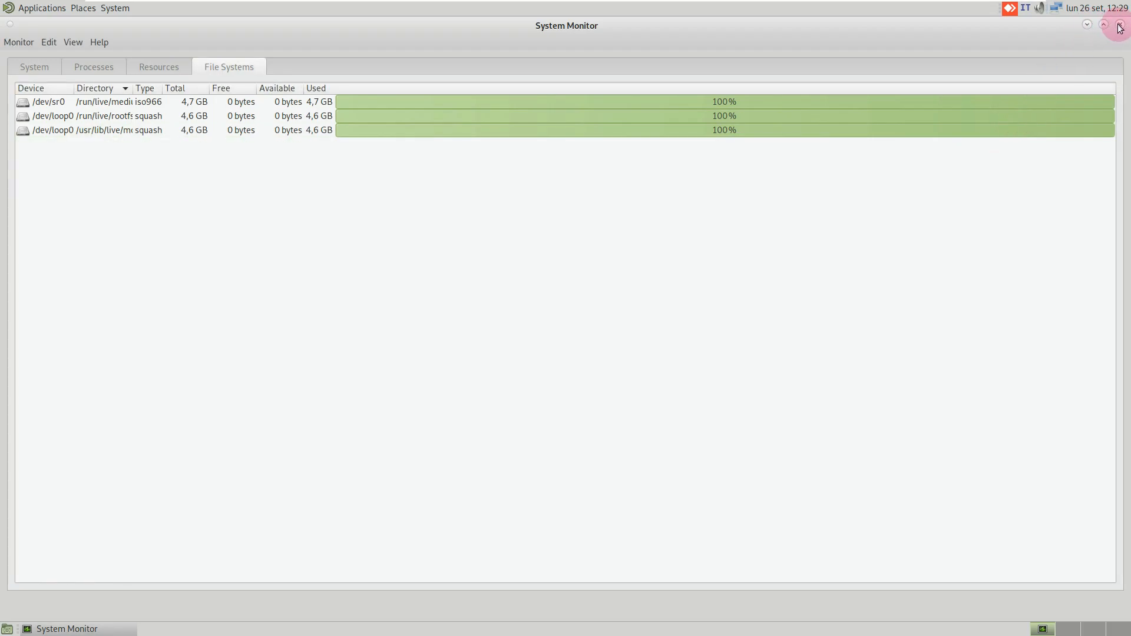
pyautogui.click(1119, 24)
# Step: Glance at the calendar, network options and volume slider in the top panel
pyautogui.click(1115, 12)
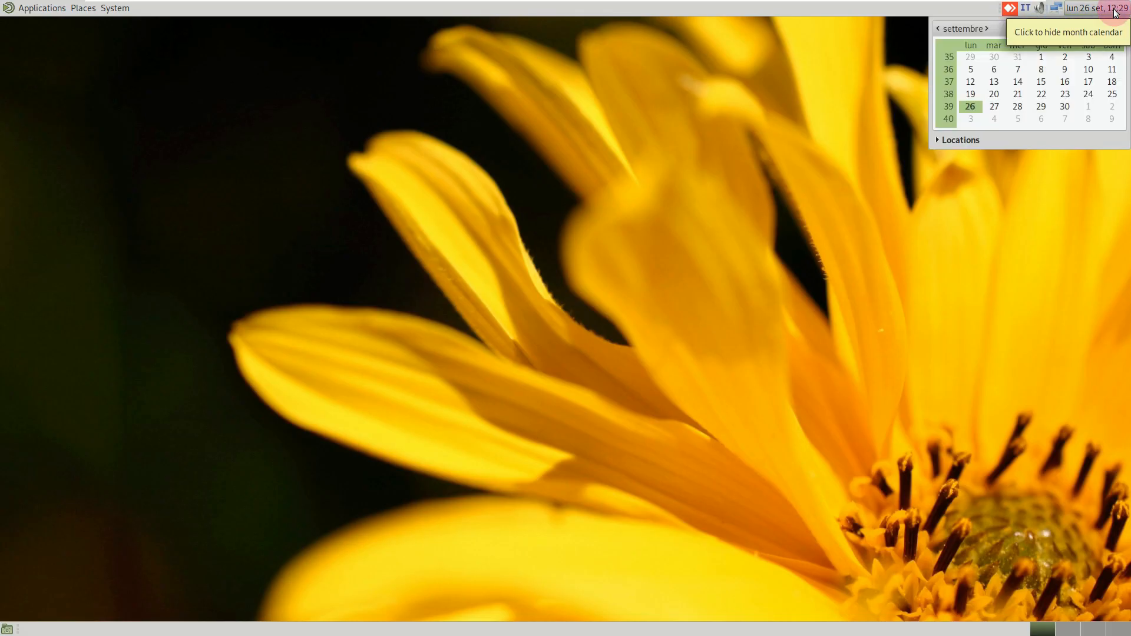
pyautogui.click(1114, 12)
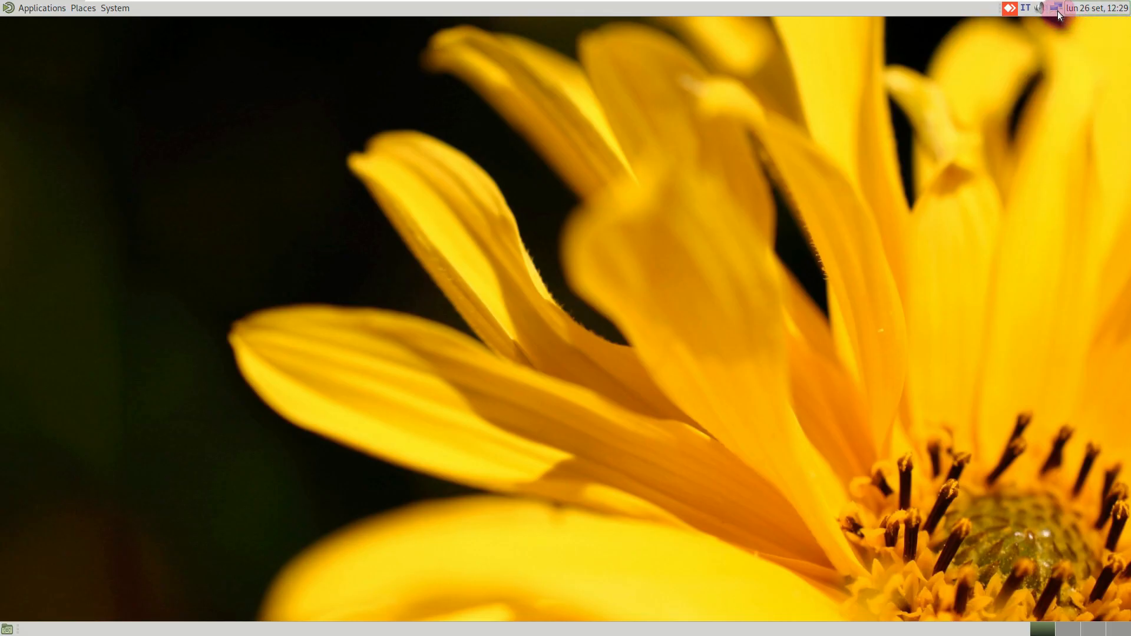
pyautogui.click(1057, 10)
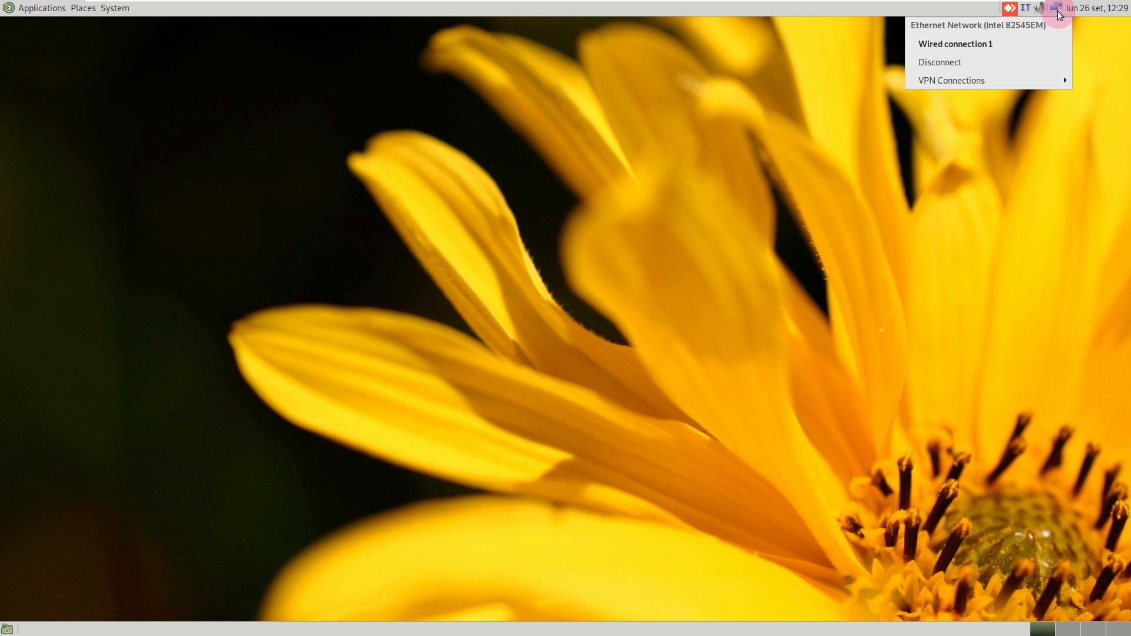
pyautogui.click(1041, 10)
pyautogui.click(1041, 10)
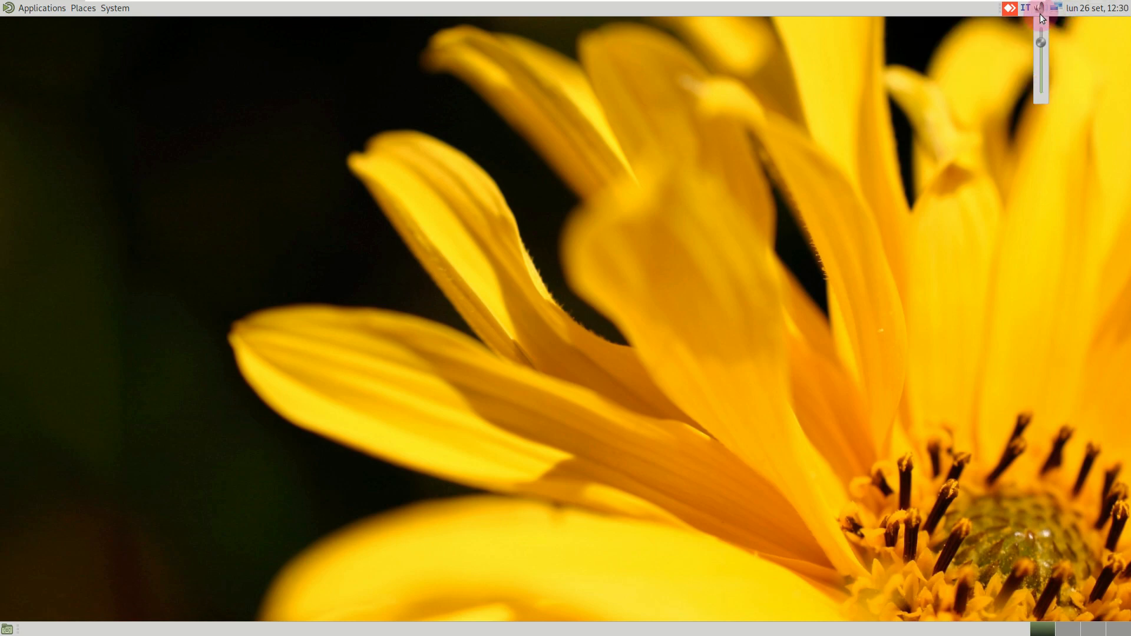
pyautogui.click(1041, 12)
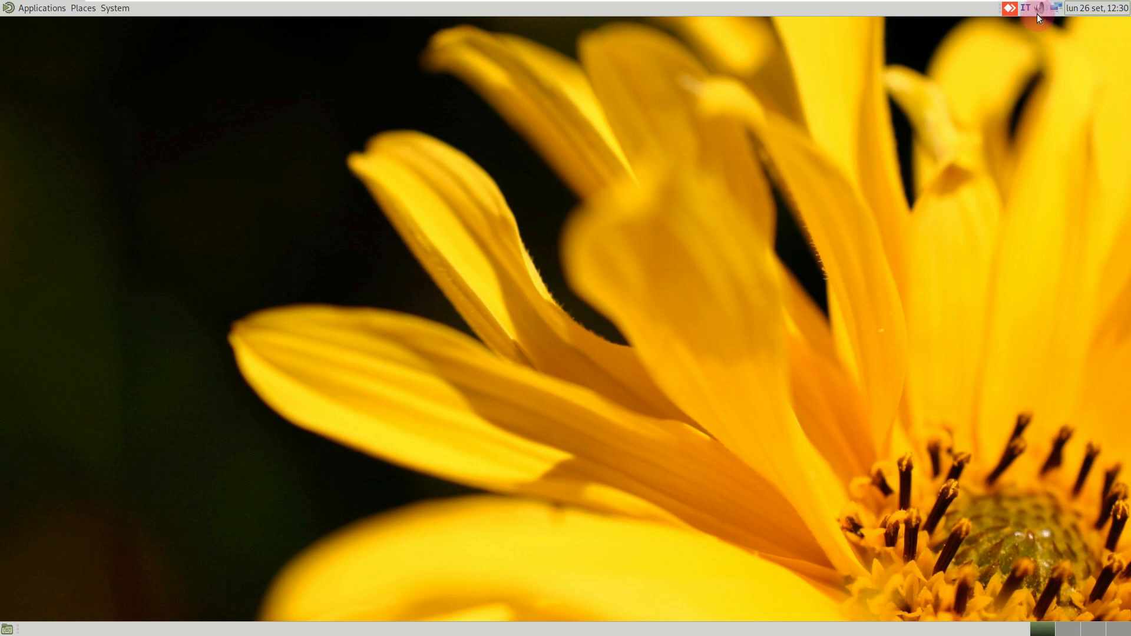
# Step: Check the IBus 1.5.23 About dialog, then quit the background session app from the tray
pyautogui.rightClick(1029, 12)
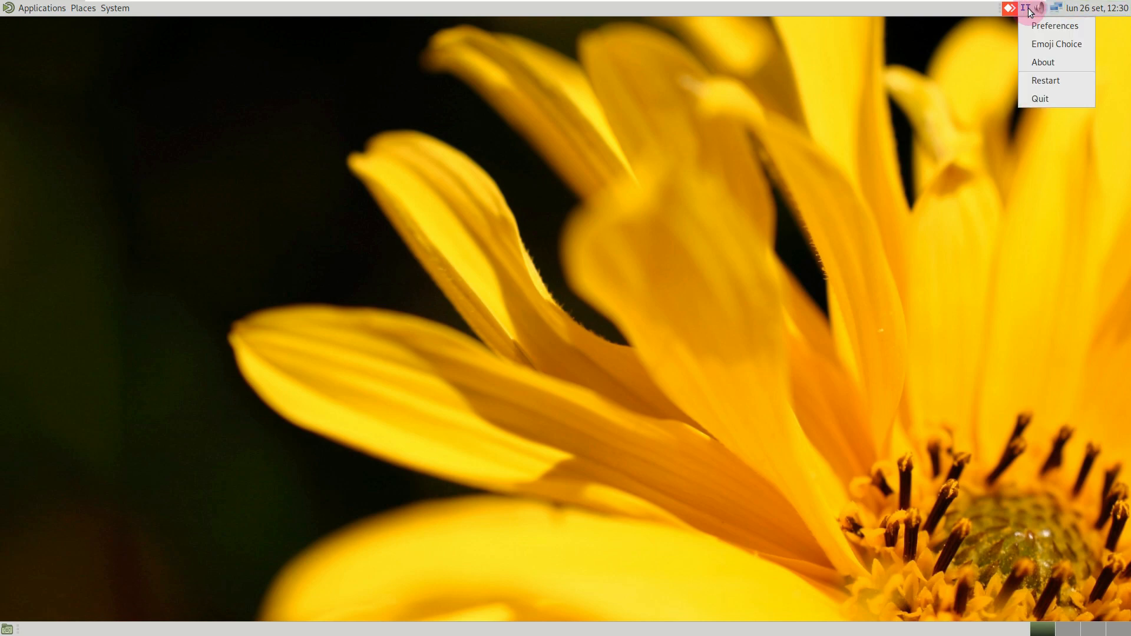
pyautogui.click(1044, 62)
pyautogui.click(673, 414)
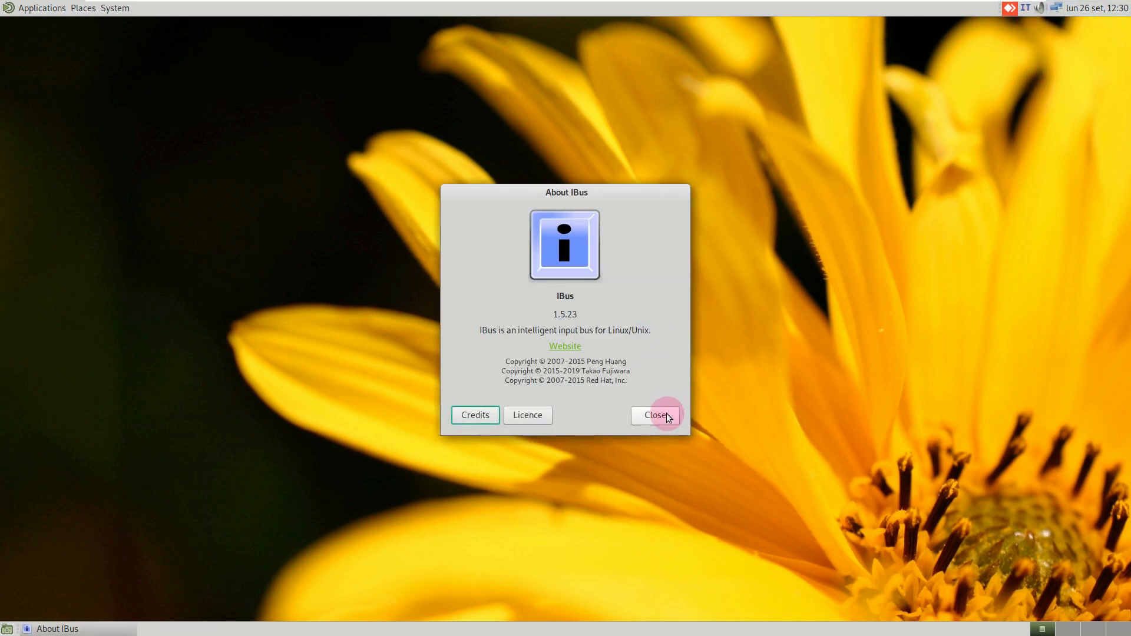
pyautogui.click(1009, 10)
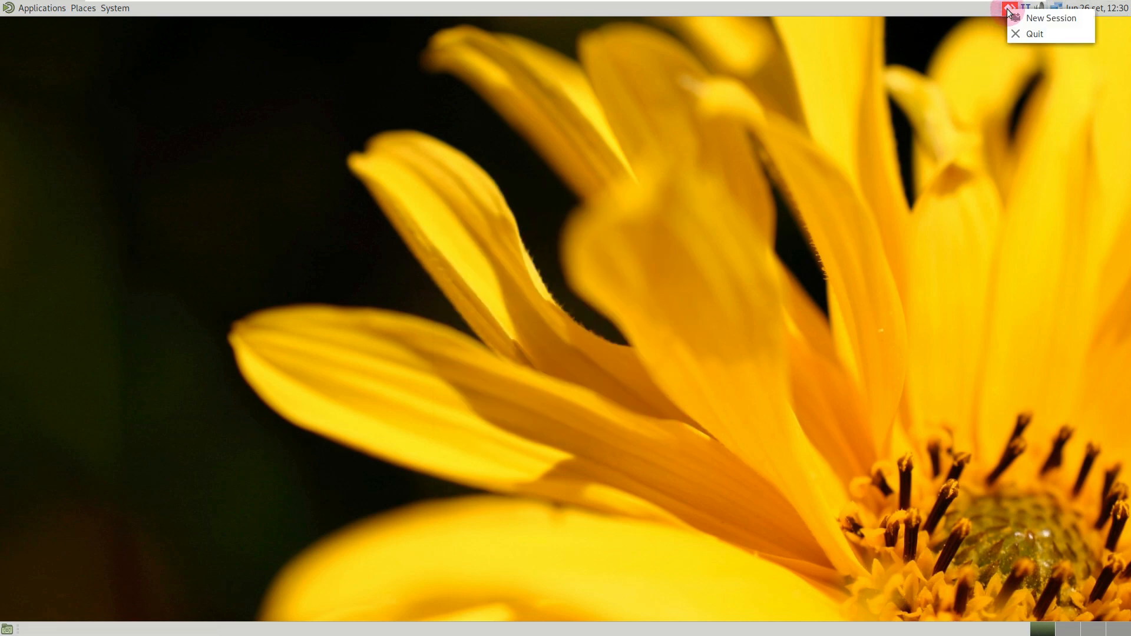
pyautogui.click(1016, 36)
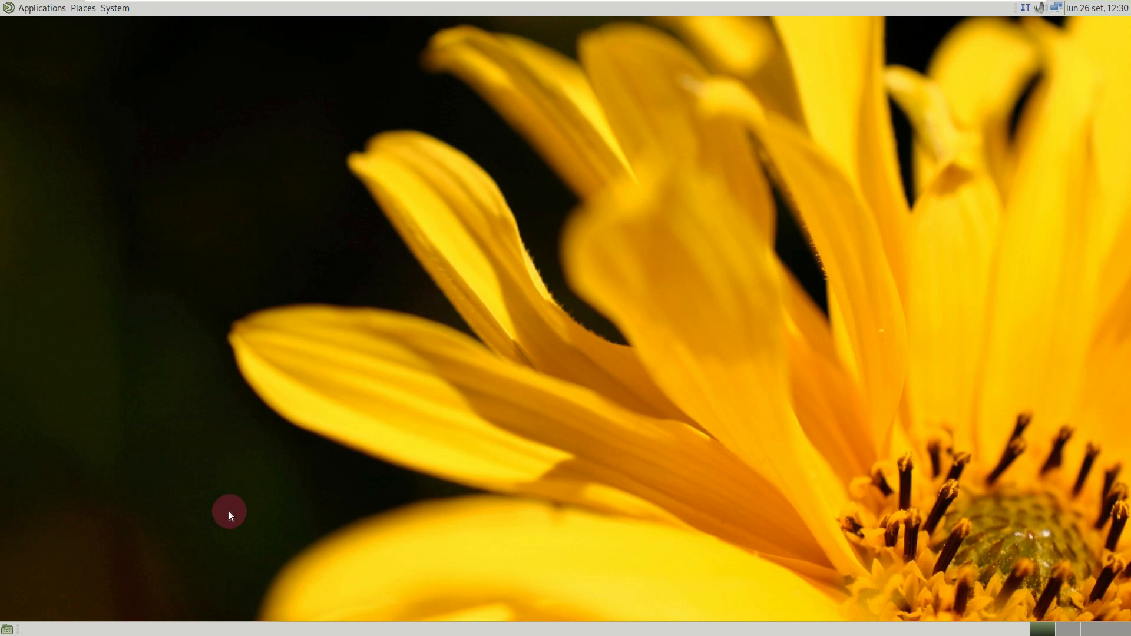
# Step: View and dismiss the MATE Panel 1.24.1 About dialog
pyautogui.rightClick(215, 631)
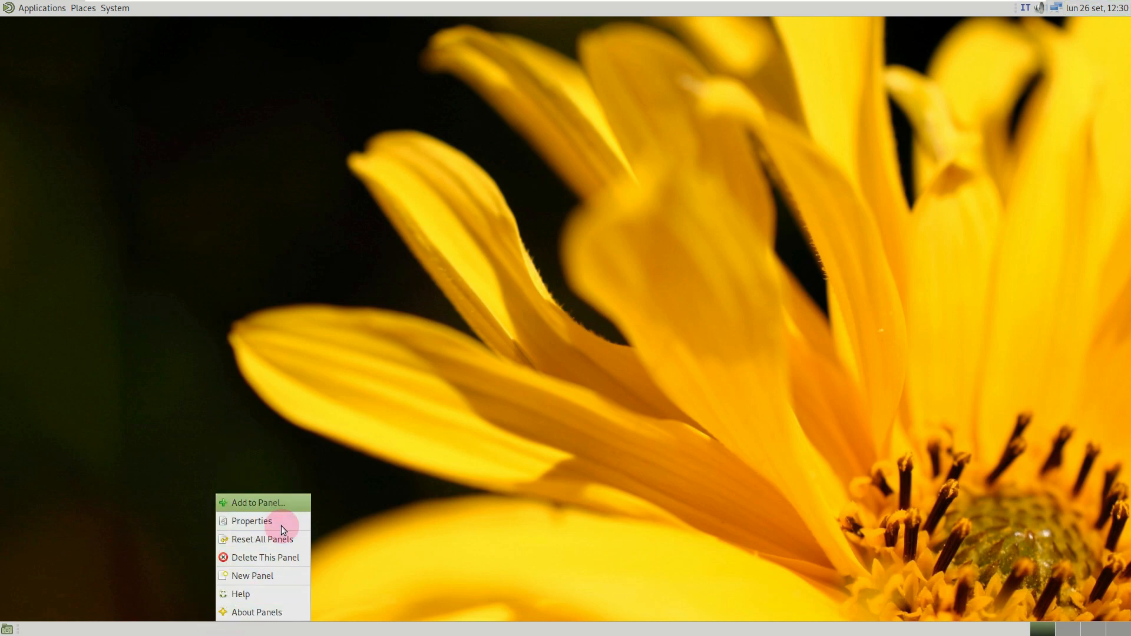
pyautogui.click(275, 615)
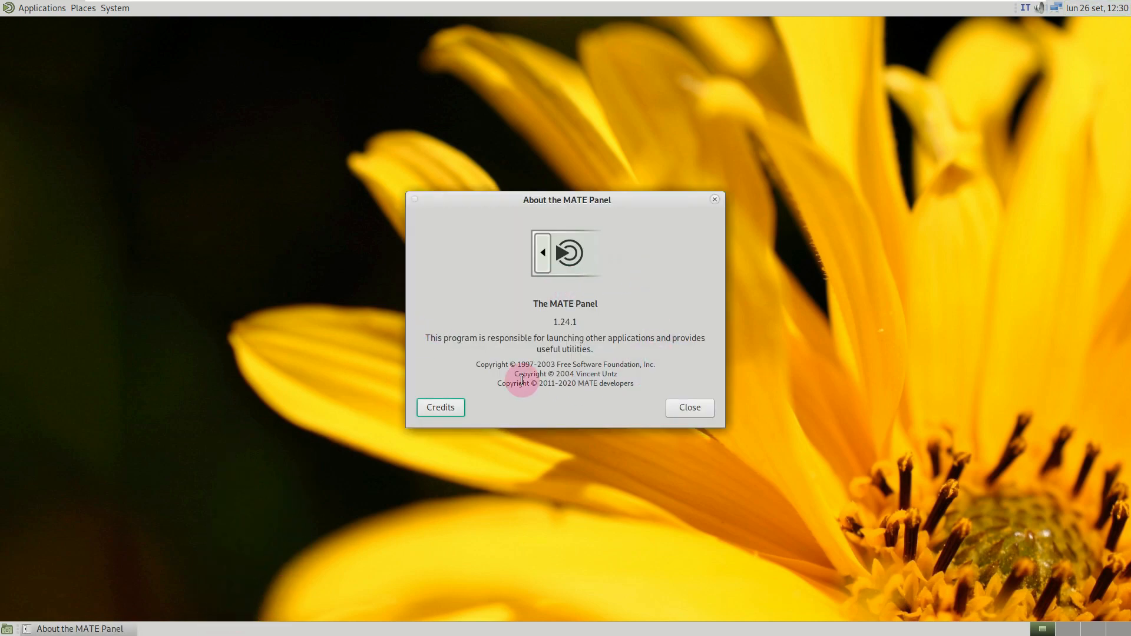
pyautogui.click(683, 412)
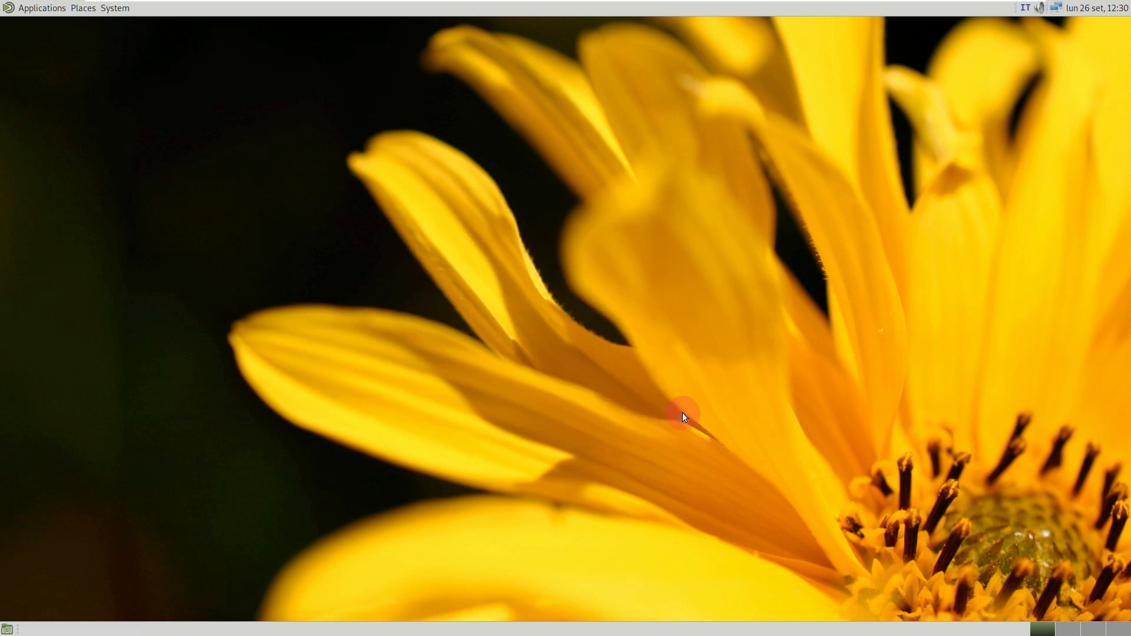
# Step: Browse Accessories, Graphics, Internet, Office, Other and Sound & Video, then launch System Tools > CuteCom
pyautogui.click(23, 13)
pyautogui.moveTo(26, 23)
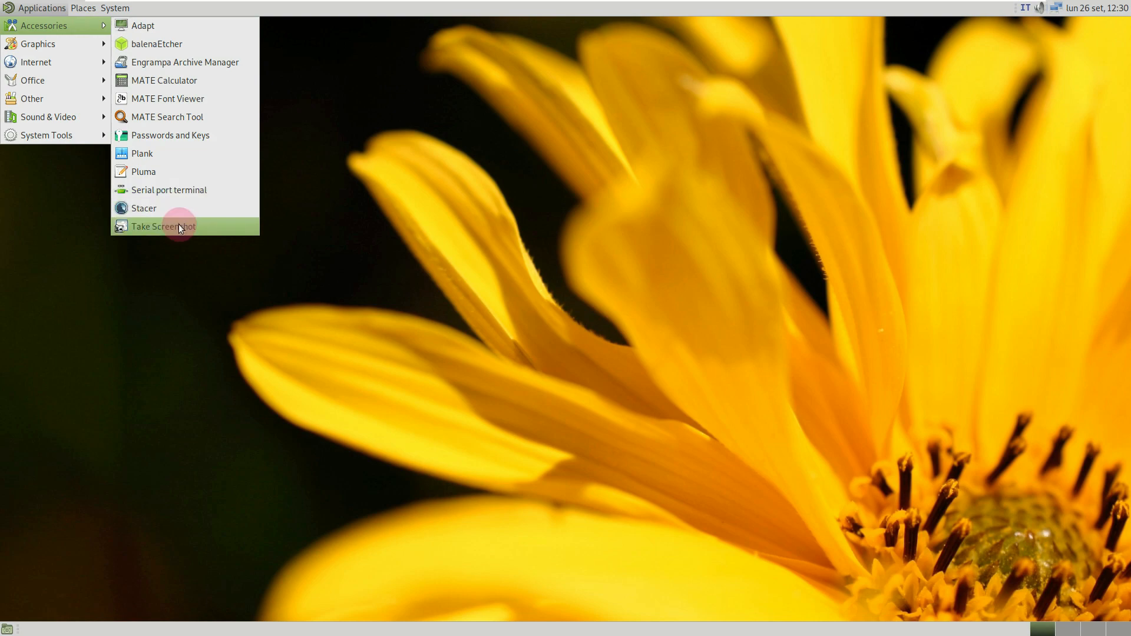
pyautogui.moveTo(72, 45)
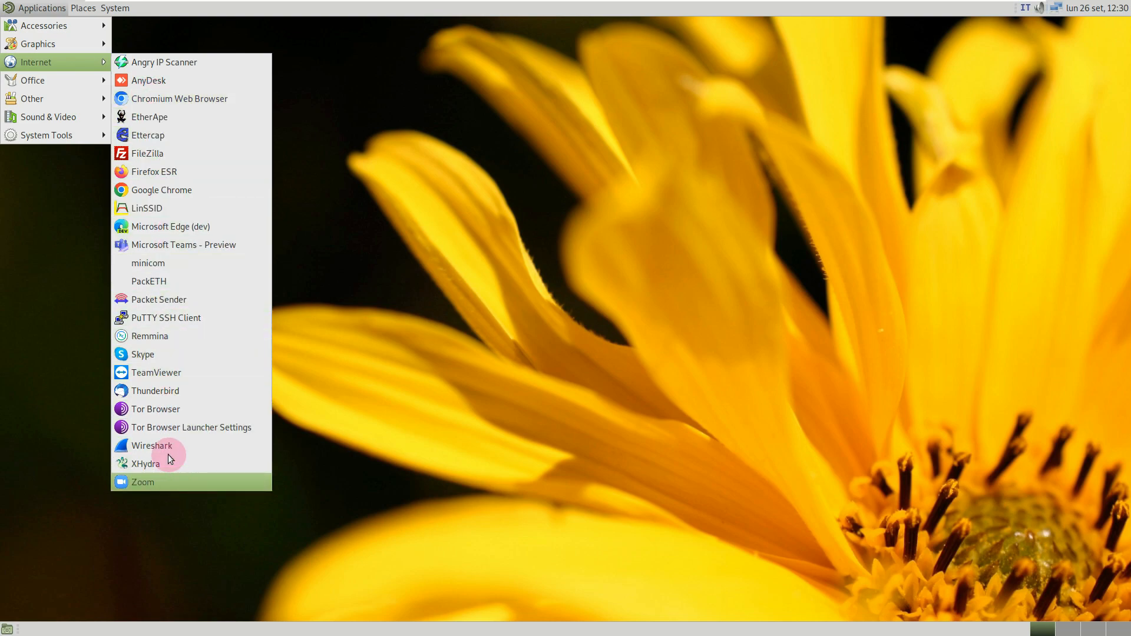
pyautogui.moveTo(103, 73)
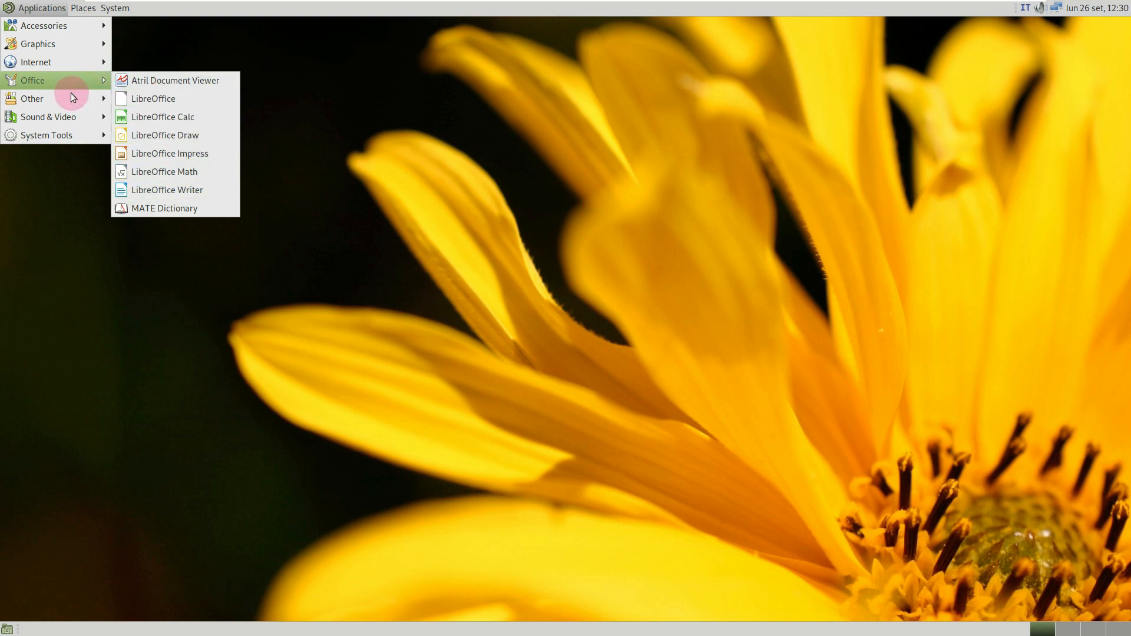
pyautogui.moveTo(70, 96)
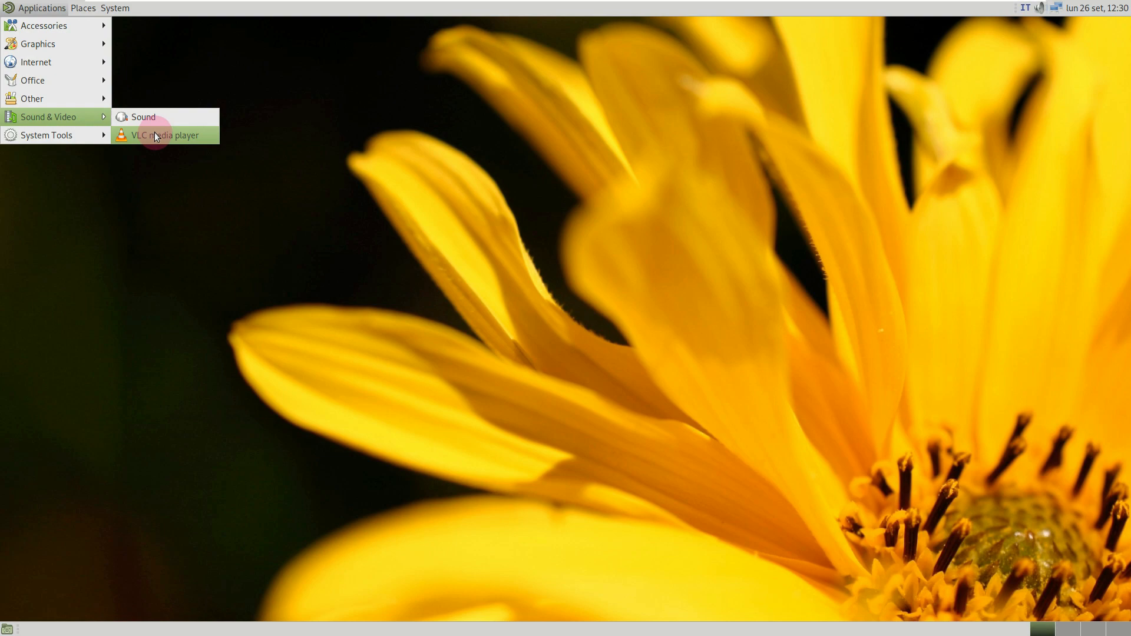
pyautogui.moveTo(81, 133)
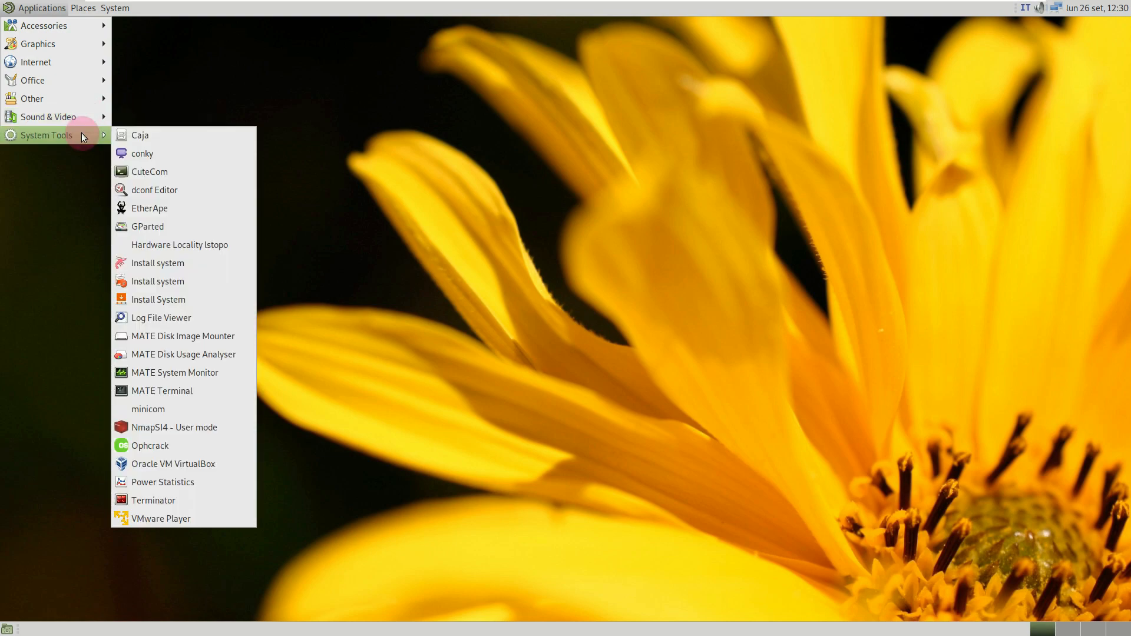
pyautogui.click(171, 175)
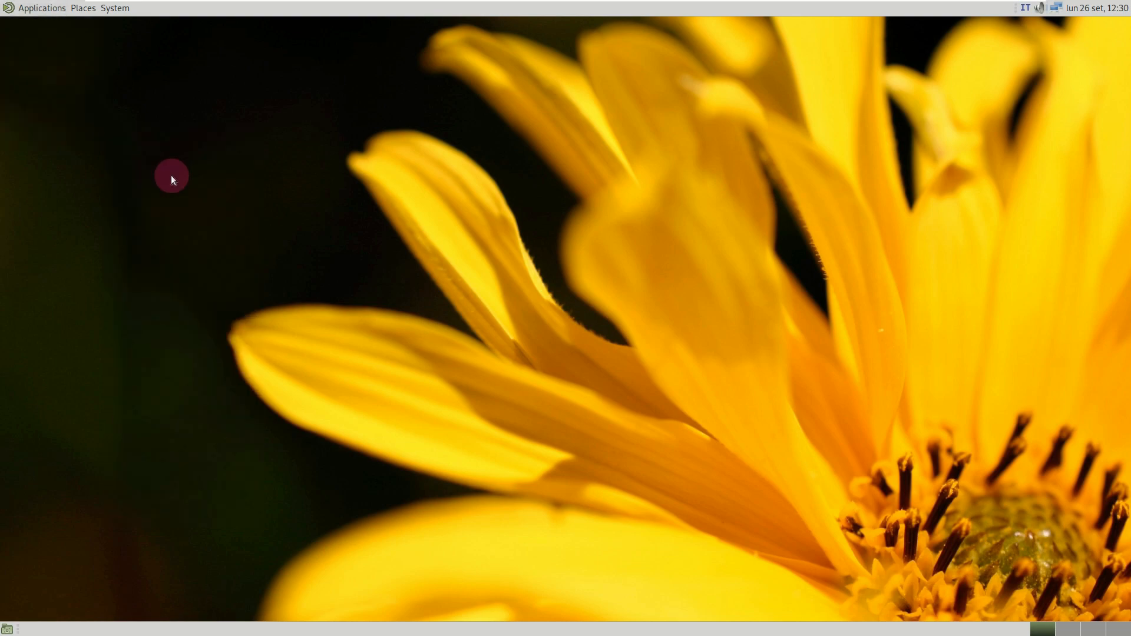
# Step: Check CuteCom's About dialog showing version 0.30.3
pyautogui.click(13, 9)
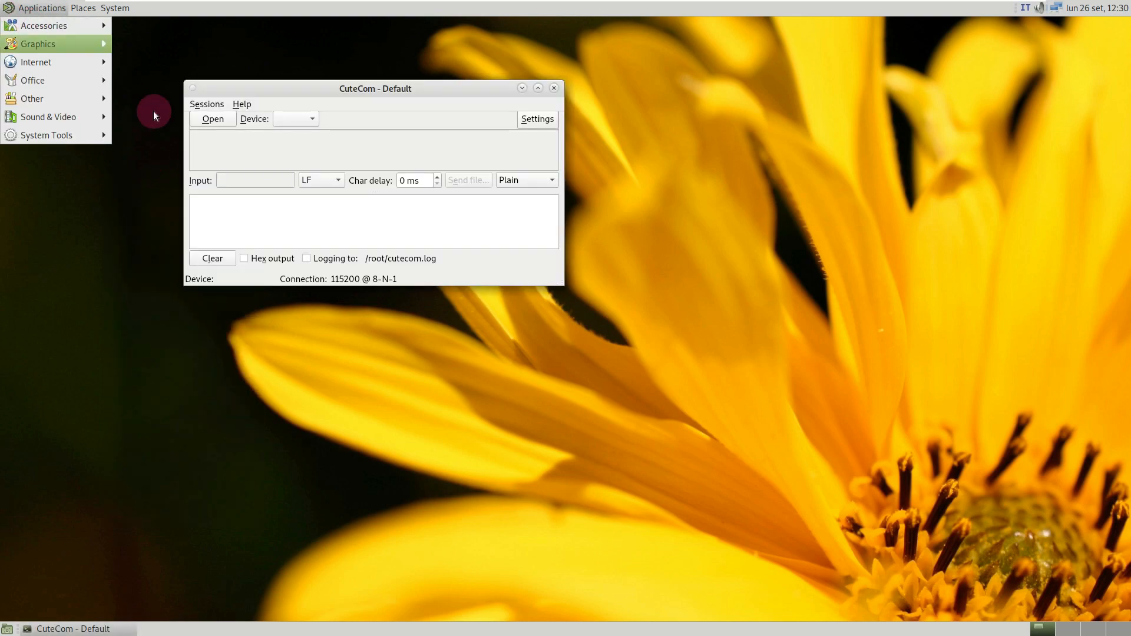
pyautogui.click(243, 105)
pyautogui.click(243, 106)
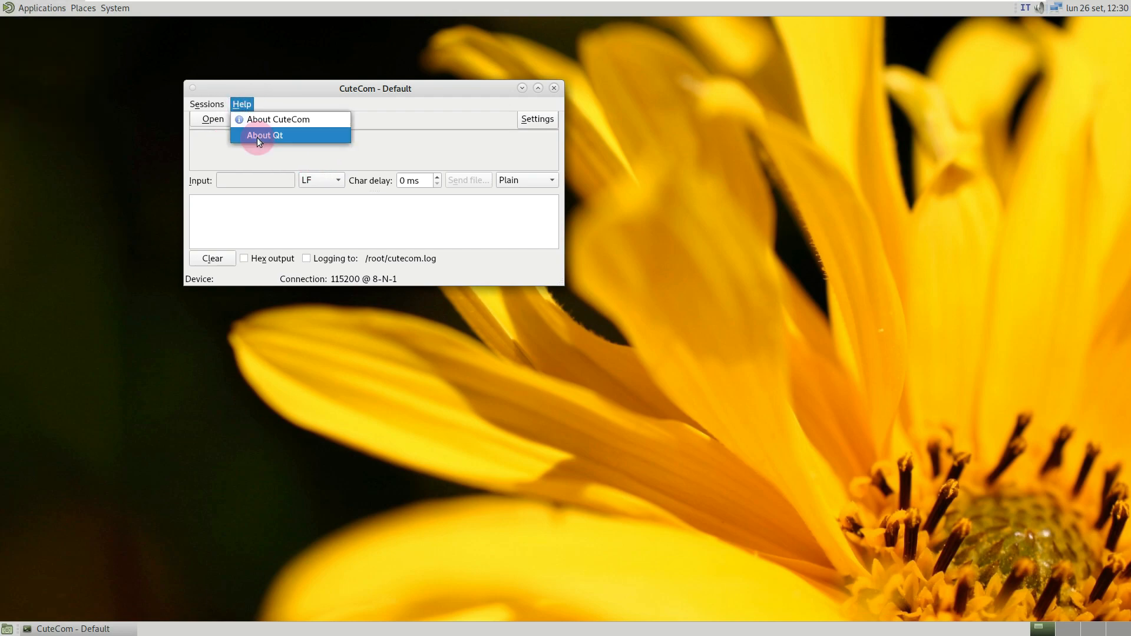
pyautogui.click(257, 122)
pyautogui.click(487, 210)
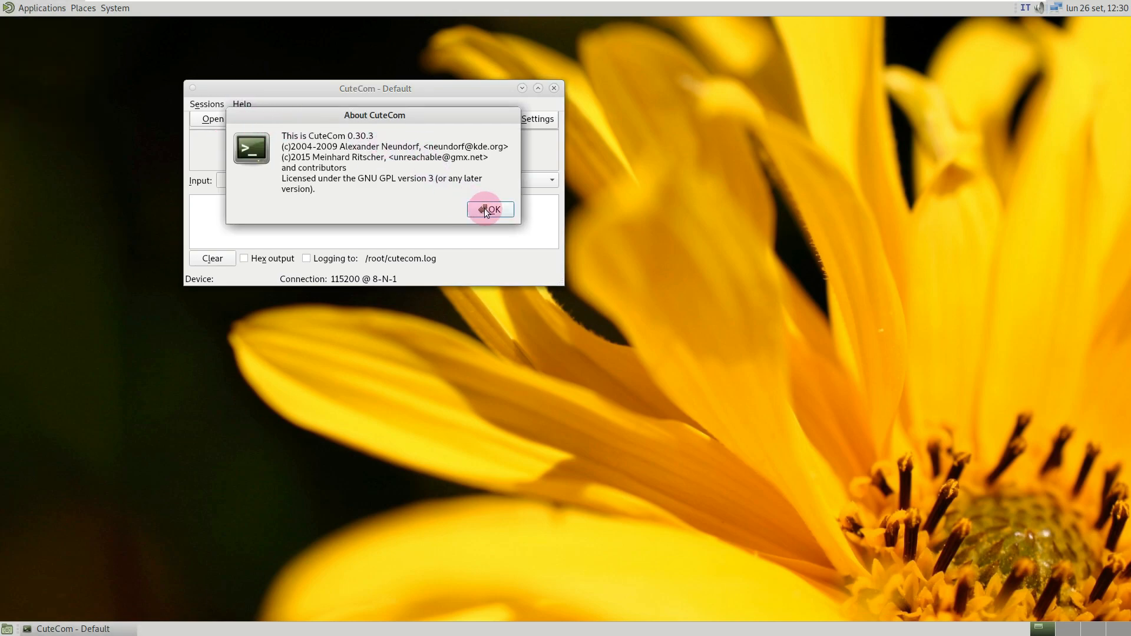
# Step: Check the About Qt 5.15.2 dialog, then close CuteCom
pyautogui.click(243, 105)
pyautogui.click(251, 135)
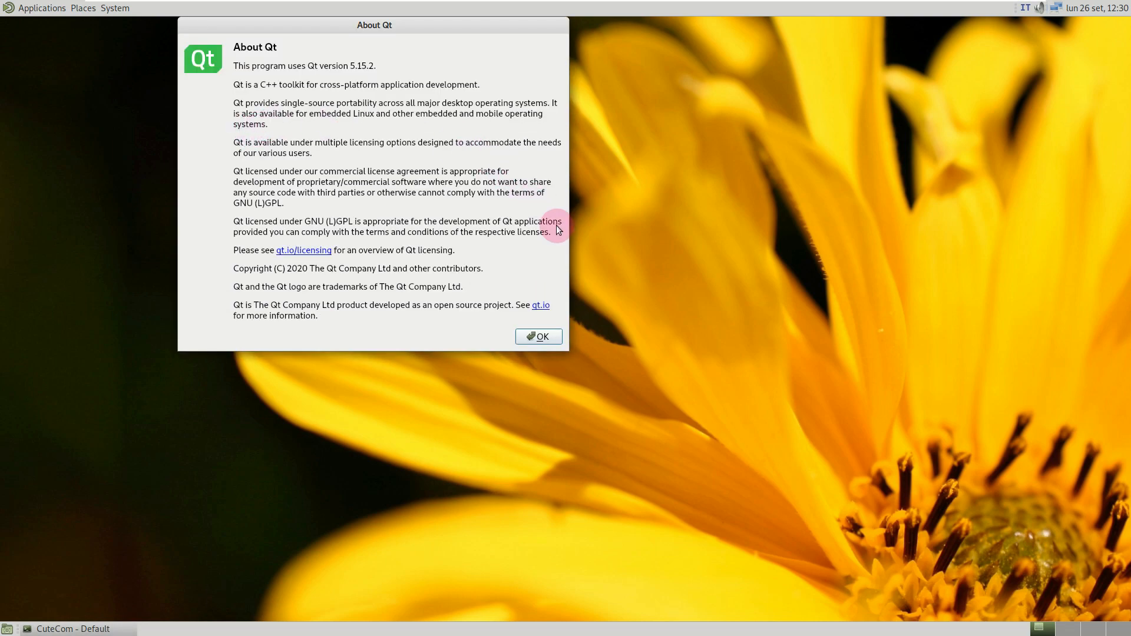
pyautogui.click(545, 339)
pyautogui.click(553, 89)
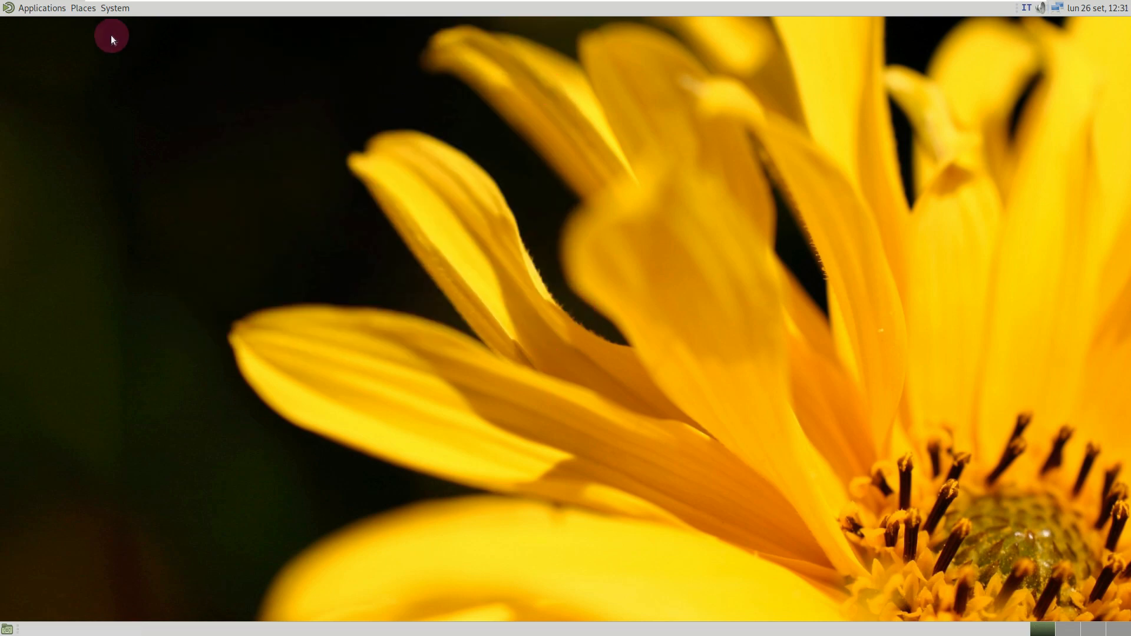
# Step: Launch Terminator maximized and enter the mistyped command "uname 'a"
pyautogui.click(40, 9)
pyautogui.moveTo(56, 136)
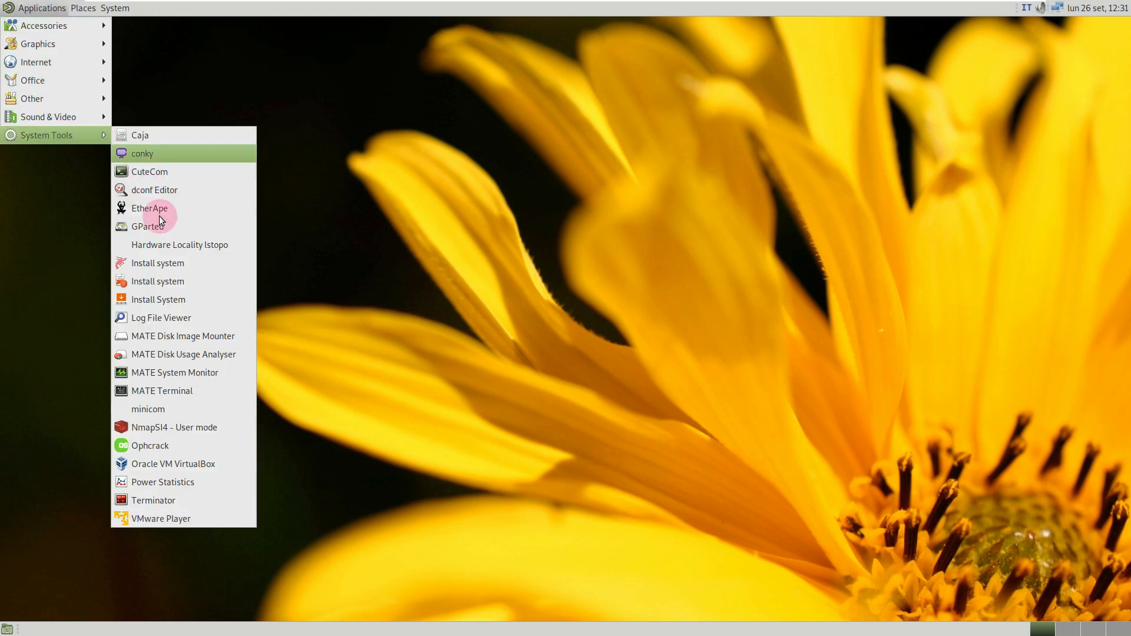
pyautogui.click(161, 497)
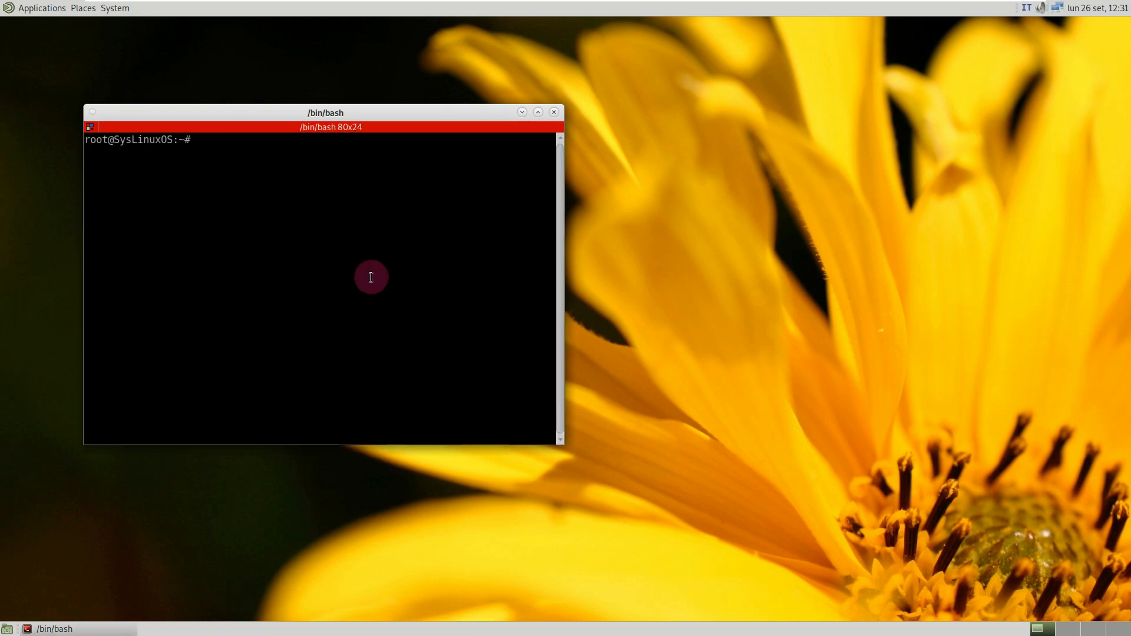
pyautogui.click(537, 112)
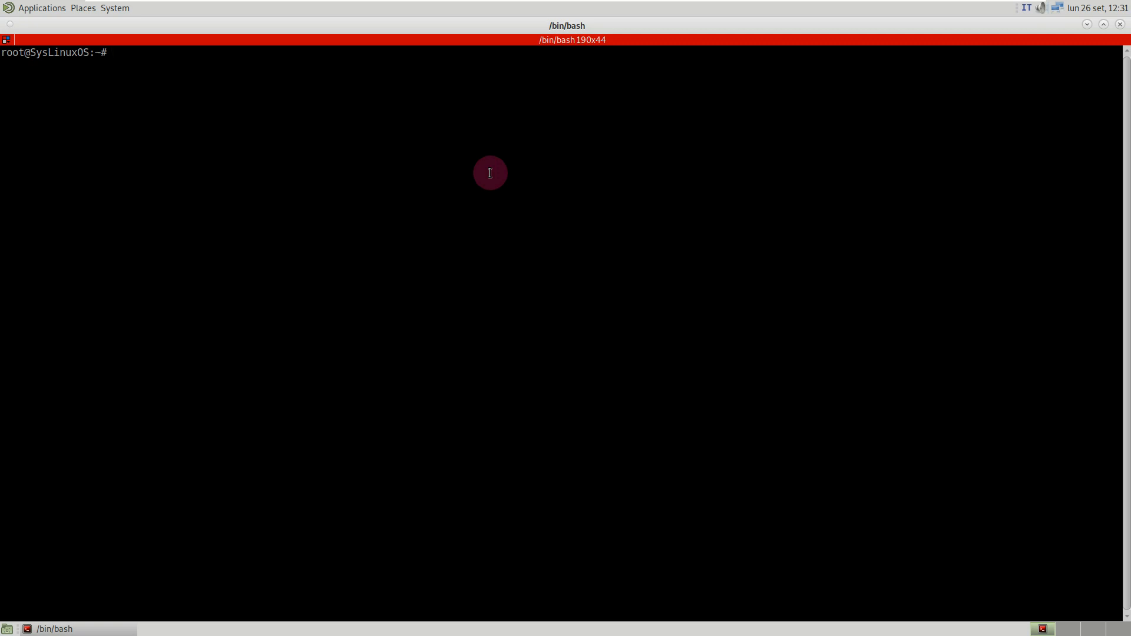
pyautogui.write("uname 'a")
pyautogui.press('Return')
# Step: Run neofetch in the Terminator window
pyautogui.click(12, 24)
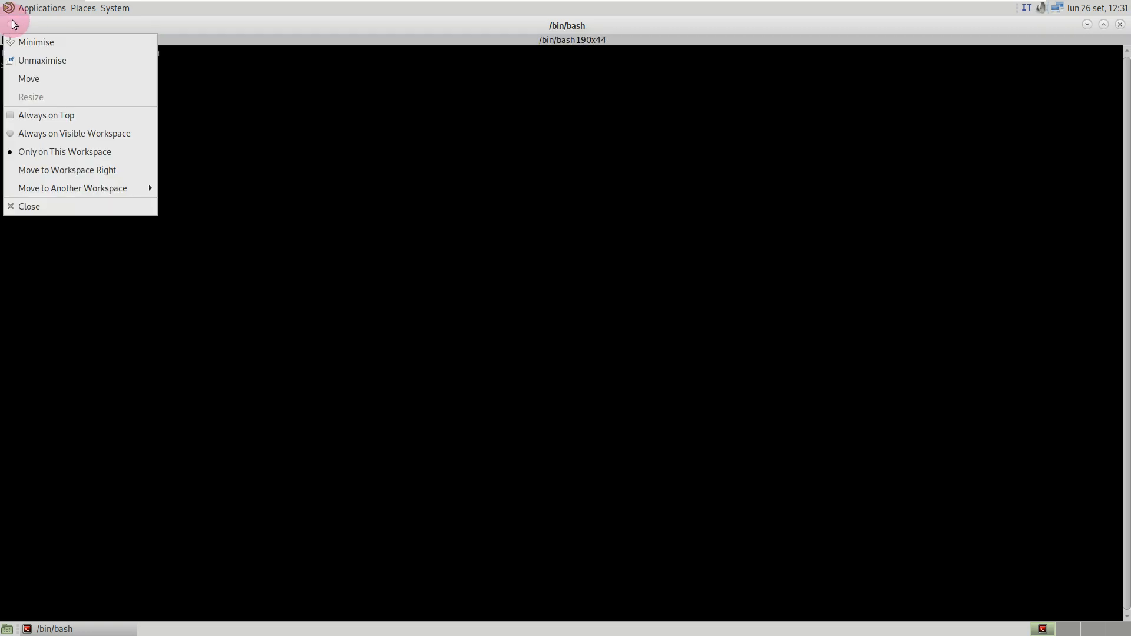
pyautogui.click(240, 114)
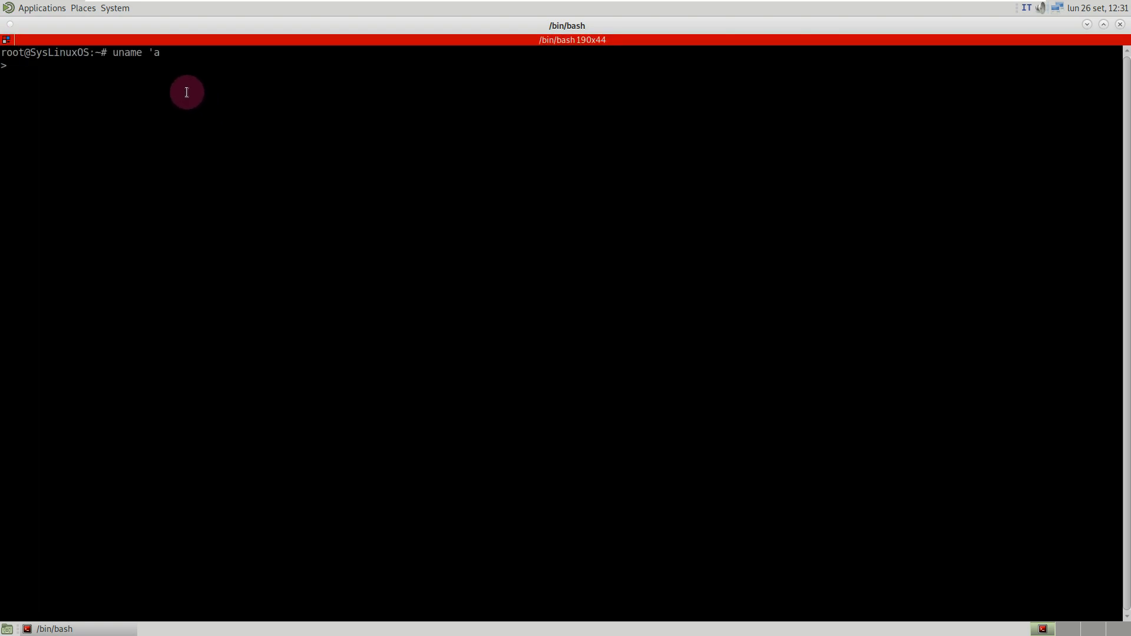
pyautogui.write('nei')
pyautogui.press('BackSpace')
pyautogui.write('ofetch')
pyautogui.press('Return')
# Step: Type exit and close the Terminator window
pyautogui.write('exit')
pyautogui.press('Return')
pyautogui.click(1119, 24)
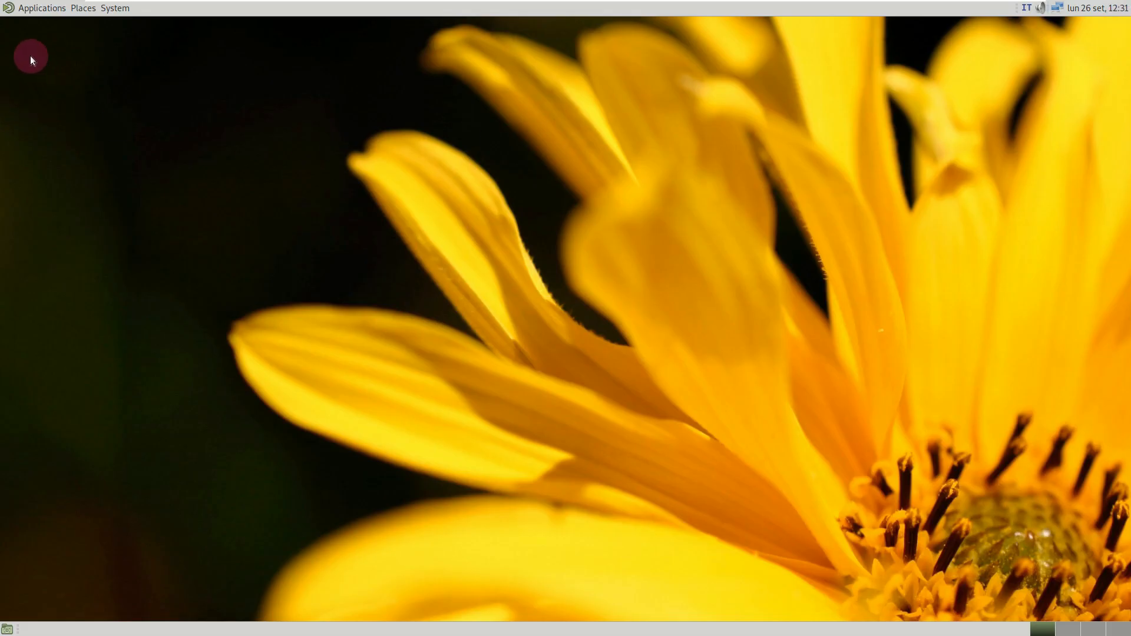
# Step: Relaunch Terminator from System Tools, close it, and reopen the Applications menu
pyautogui.click(10, 15)
pyautogui.moveTo(52, 136)
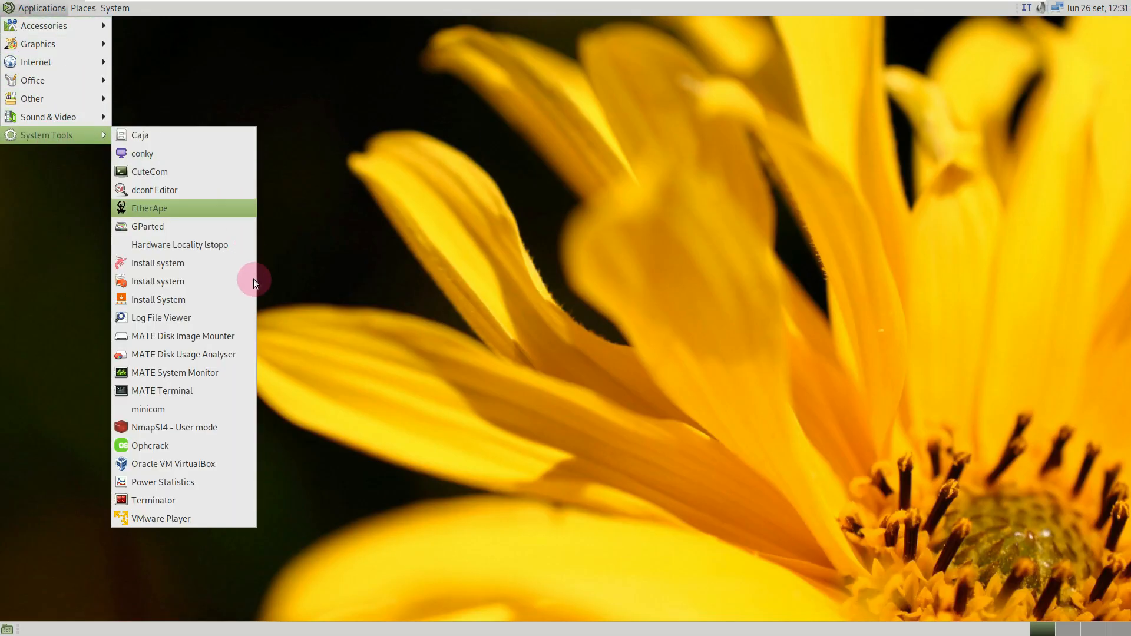
pyautogui.click(179, 501)
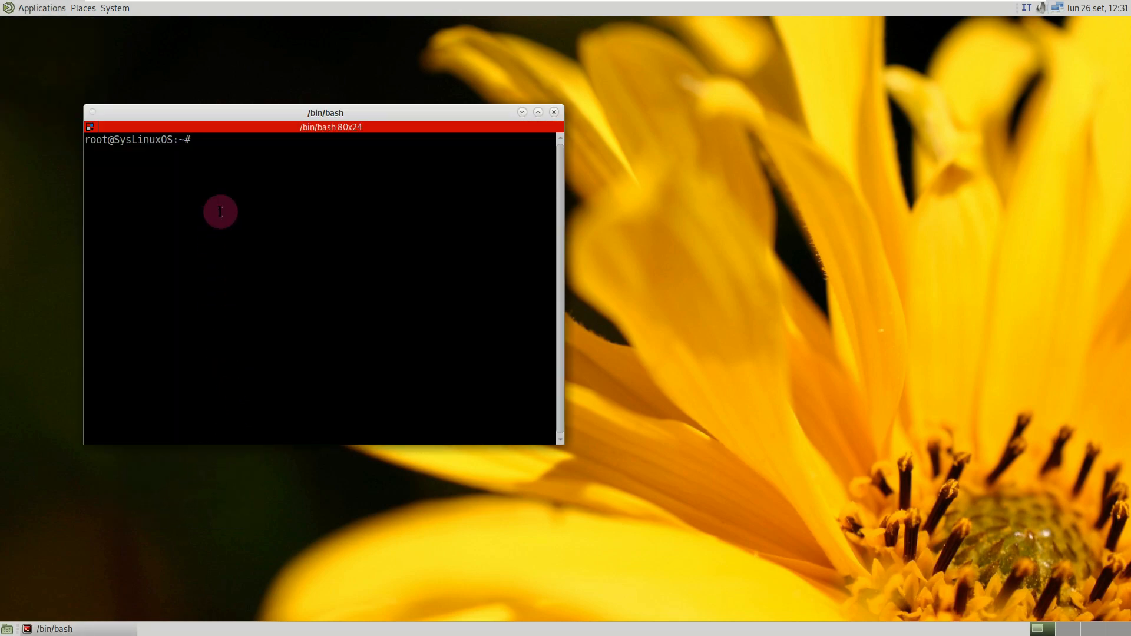
pyautogui.click(553, 112)
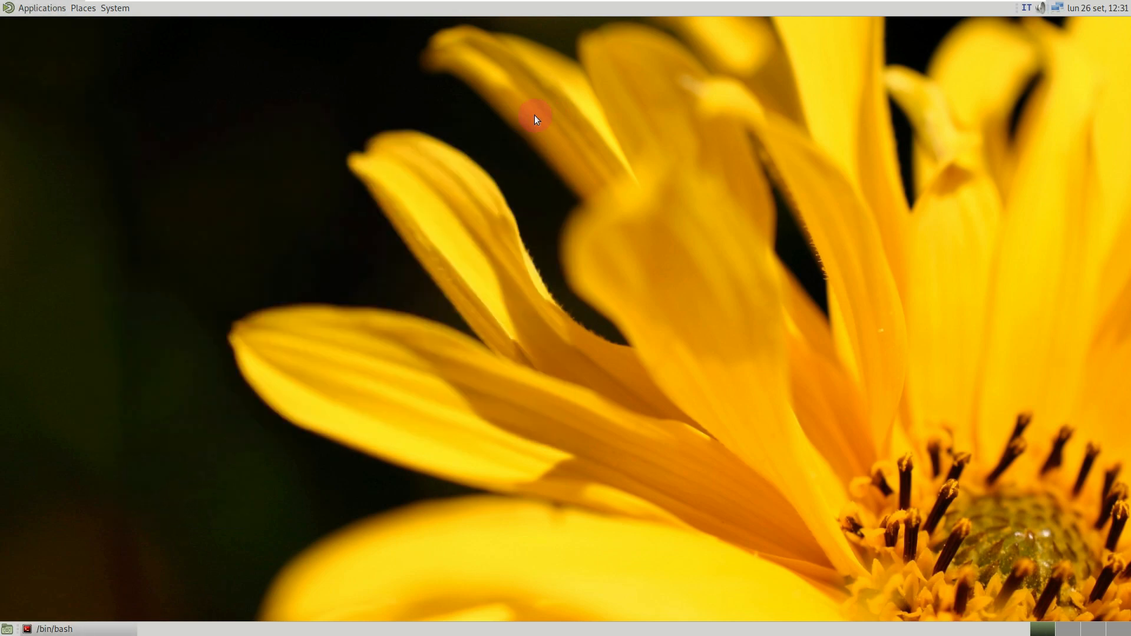
pyautogui.click(9, 8)
# Step: Launch MATE Terminal and view its About dialog for version 1.24.1
pyautogui.moveTo(50, 137)
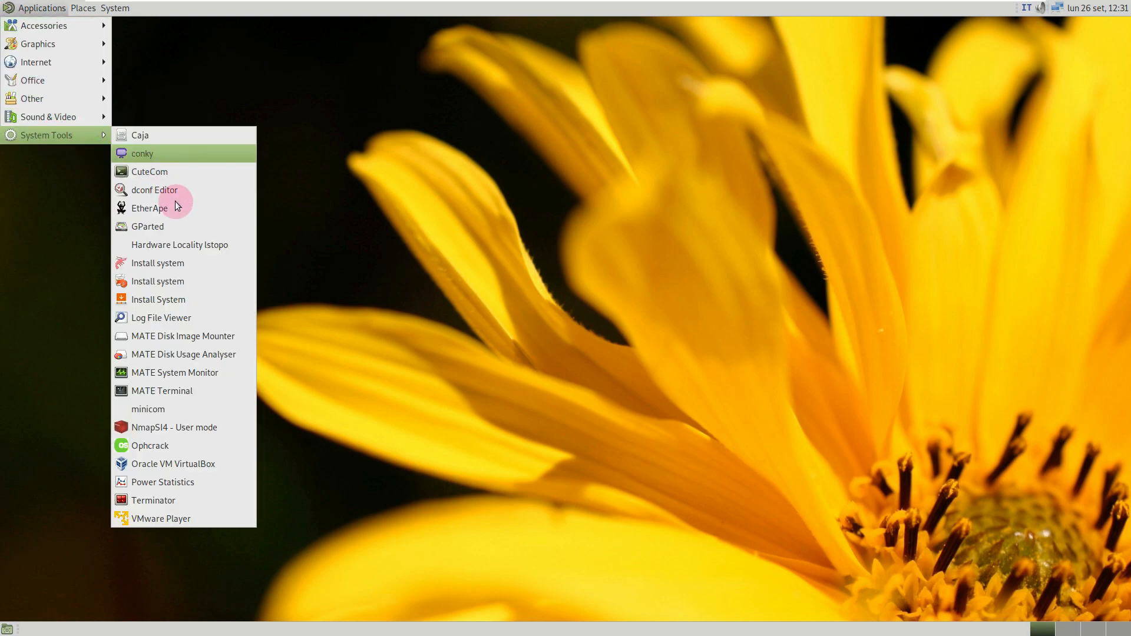
pyautogui.click(193, 394)
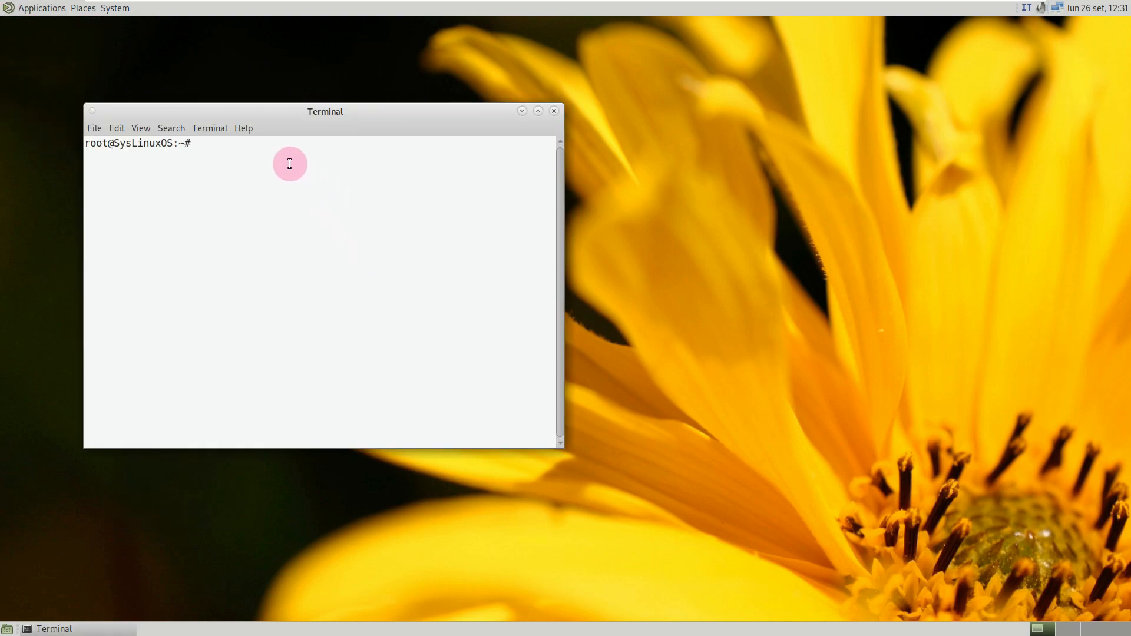
pyautogui.click(245, 129)
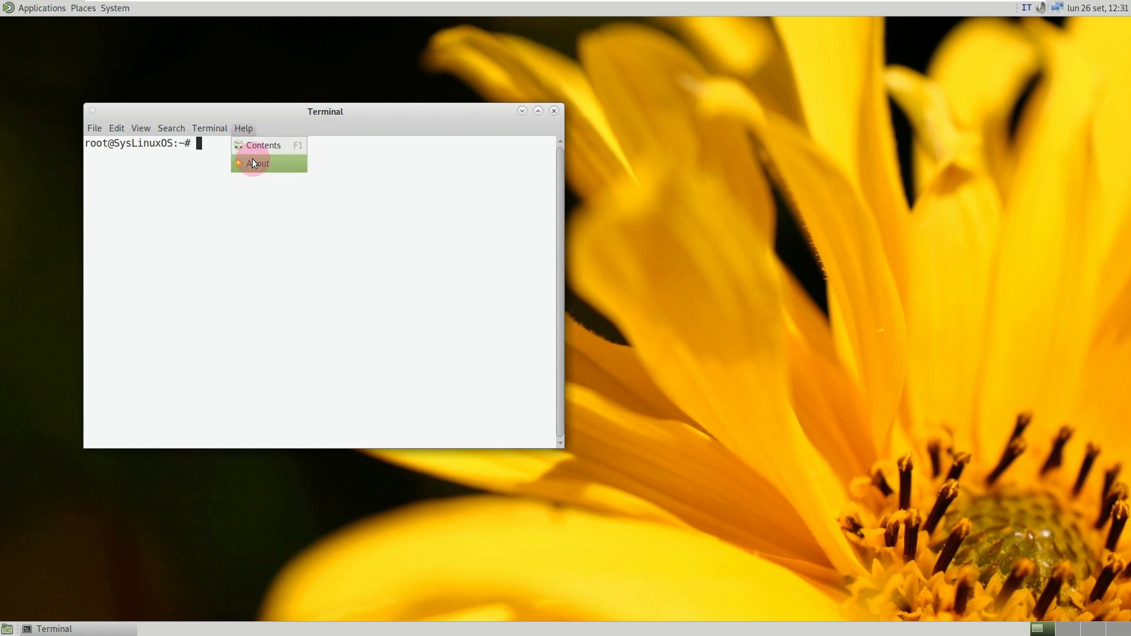
pyautogui.click(252, 164)
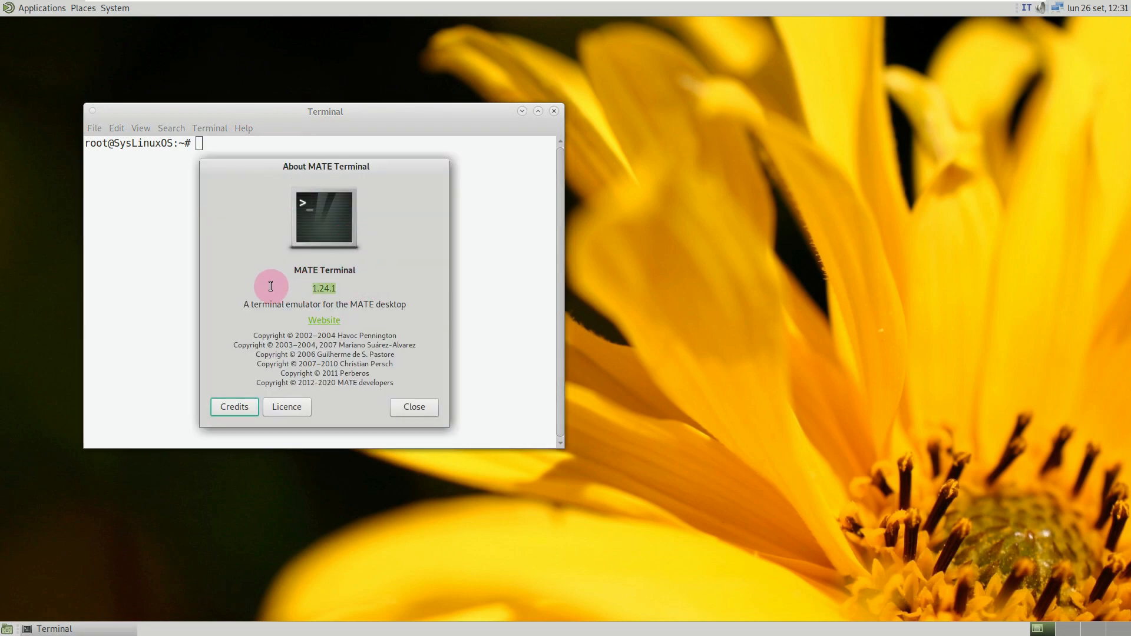
pyautogui.click(413, 405)
# Step: Try neofetch, then run inxi -G and inxi -b for graphics and system info
pyautogui.write('neofetch')
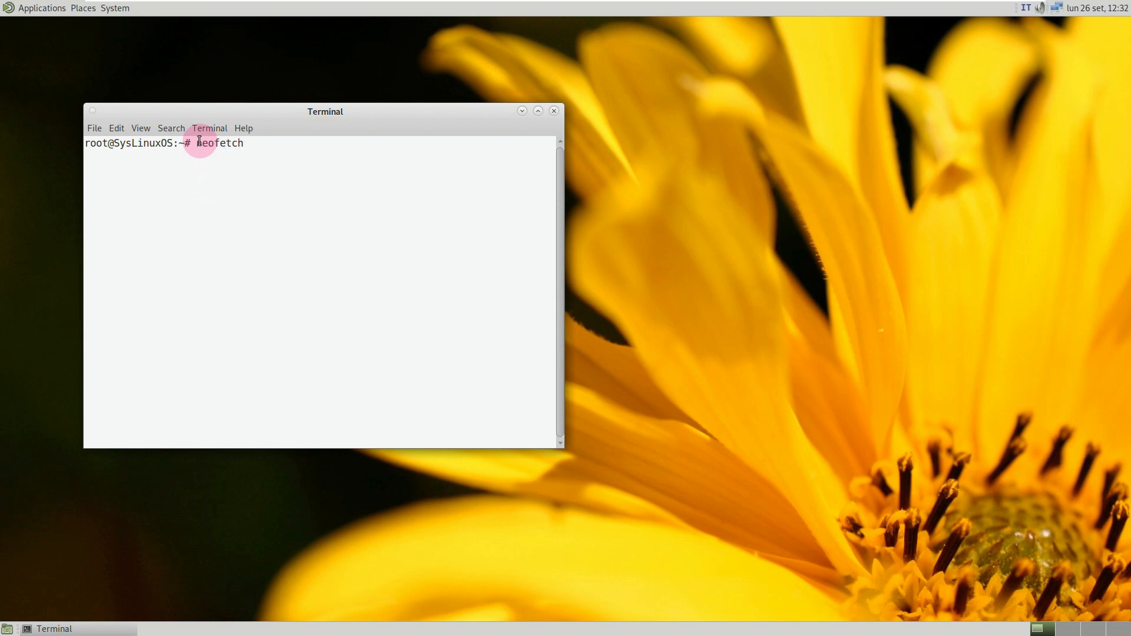
pyautogui.press('Return')
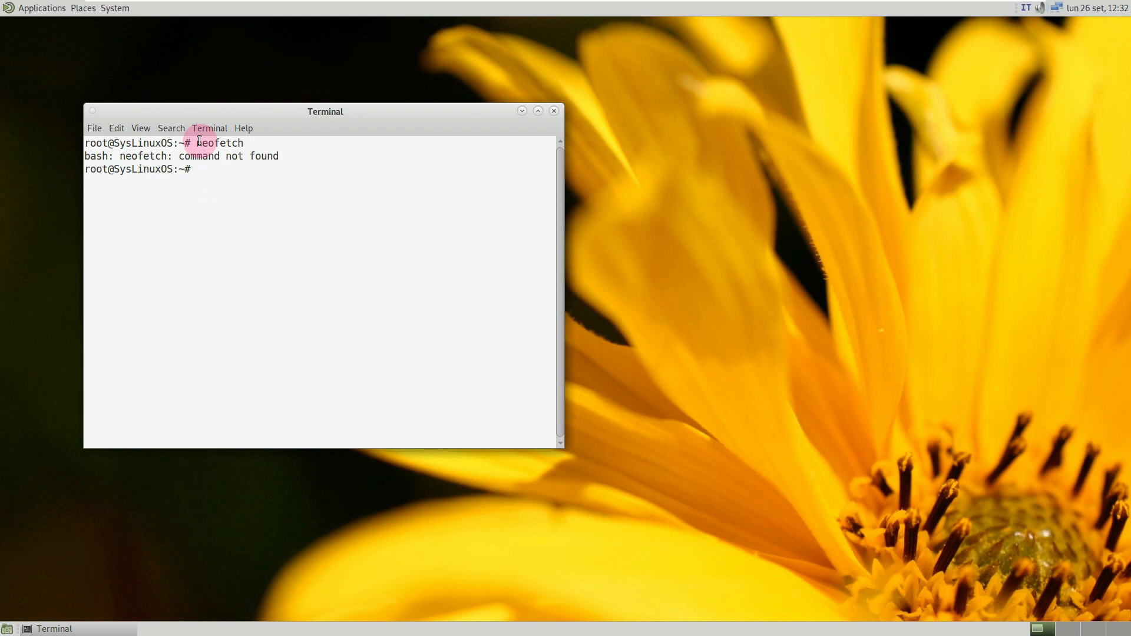
pyautogui.write('inxi -G')
pyautogui.press('Return')
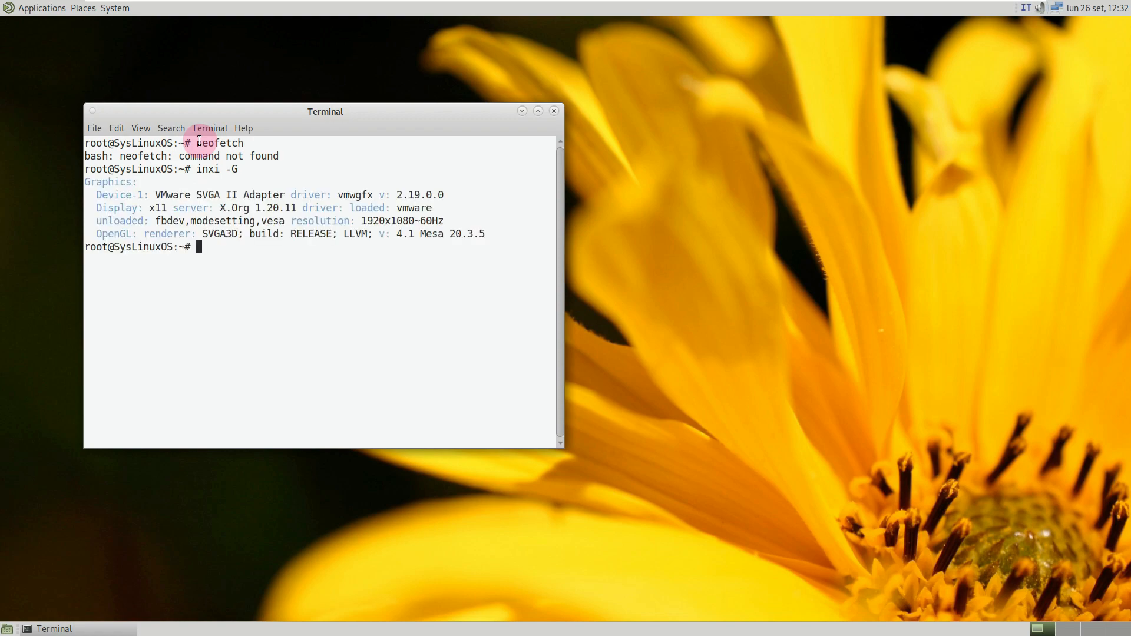
pyautogui.write('inxi -b')
pyautogui.press('Return')
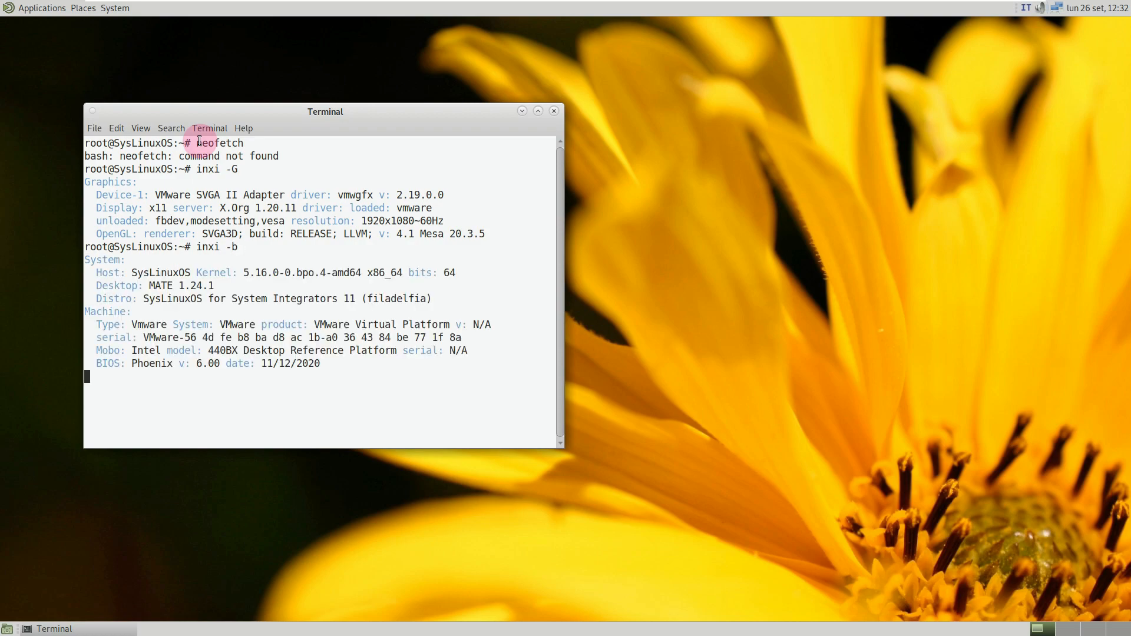
# Step: Maximize the terminal and highlight the Desktop and Host/Kernel lines of inxi output
pyautogui.click(538, 112)
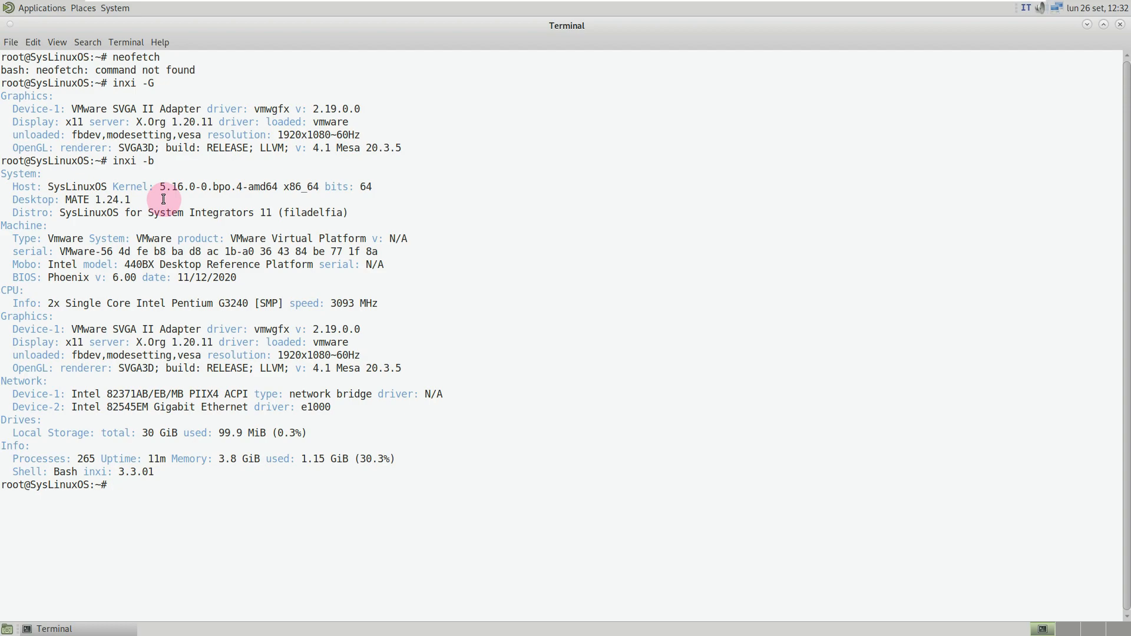
pyautogui.moveTo(166, 472); pyautogui.dragTo(15, 83)
pyautogui.click(465, 310)
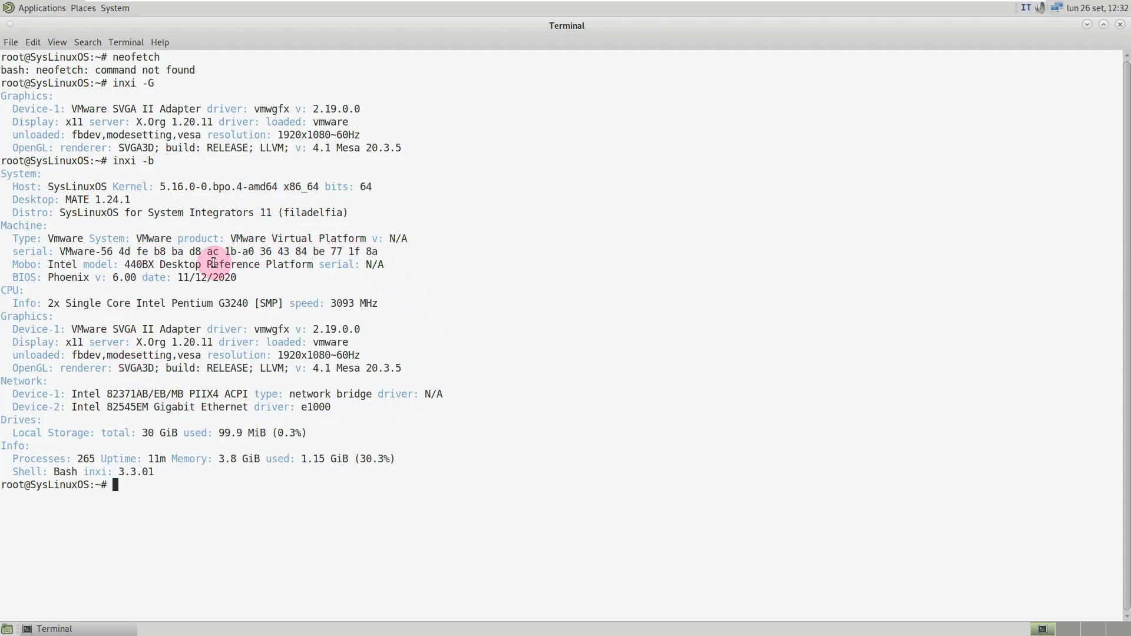
pyautogui.moveTo(133, 200); pyautogui.dragTo(13, 200)
pyautogui.moveTo(379, 184); pyautogui.dragTo(107, 169)
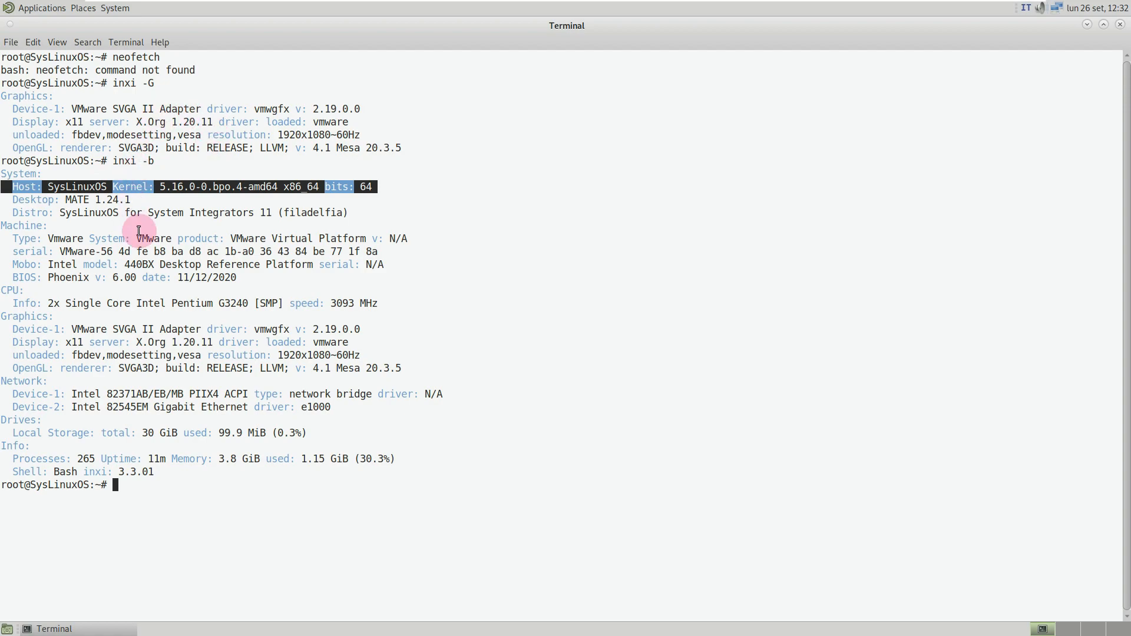
pyautogui.click(232, 490)
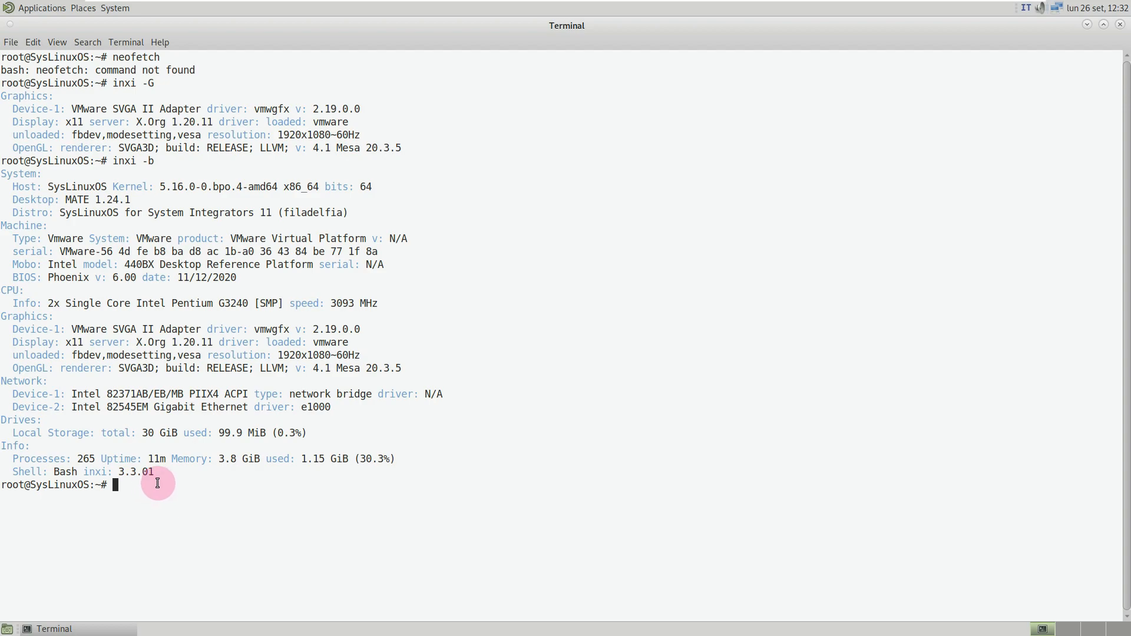
# Step: Show the SysLinuxOS 11 release with cat /etc/issue, then exit the terminal
pyautogui.write('catò')
pyautogui.press('BackSpace')
pyautogui.write('à')
pyautogui.write('/')
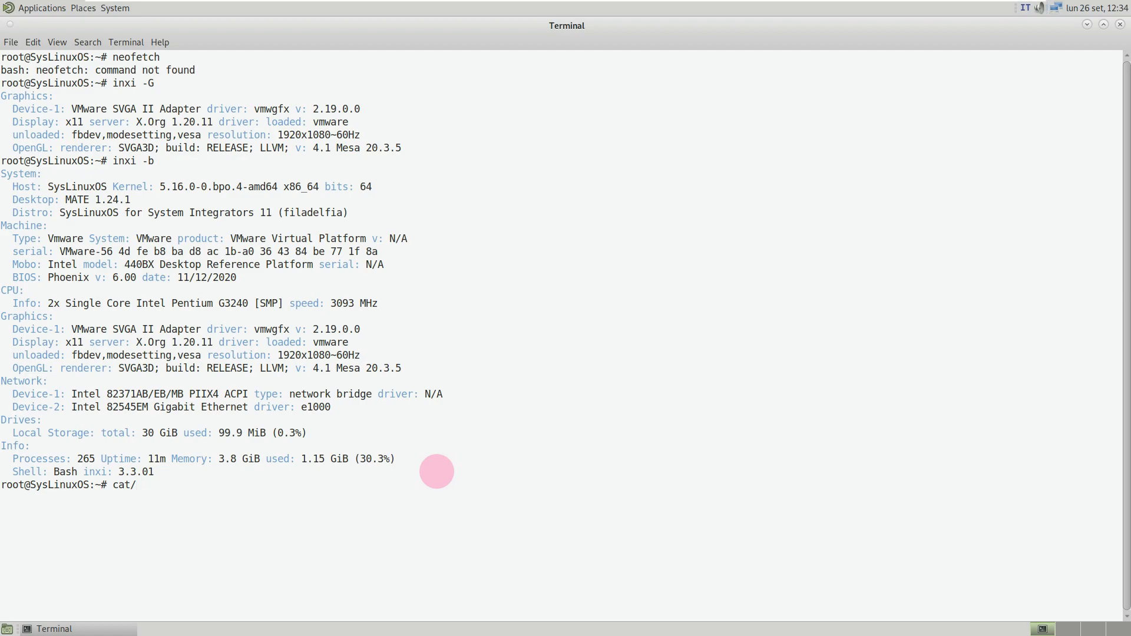
pyautogui.write(' /')
pyautogui.write('et')
pyautogui.write('c')
pyautogui.write('-')
pyautogui.write('iss')
pyautogui.press('BackSpace')
pyautogui.press('BackSpace')
pyautogui.press('BackSpace')
pyautogui.press('BackSpace')
pyautogui.write('/issue')
pyautogui.press('Return')
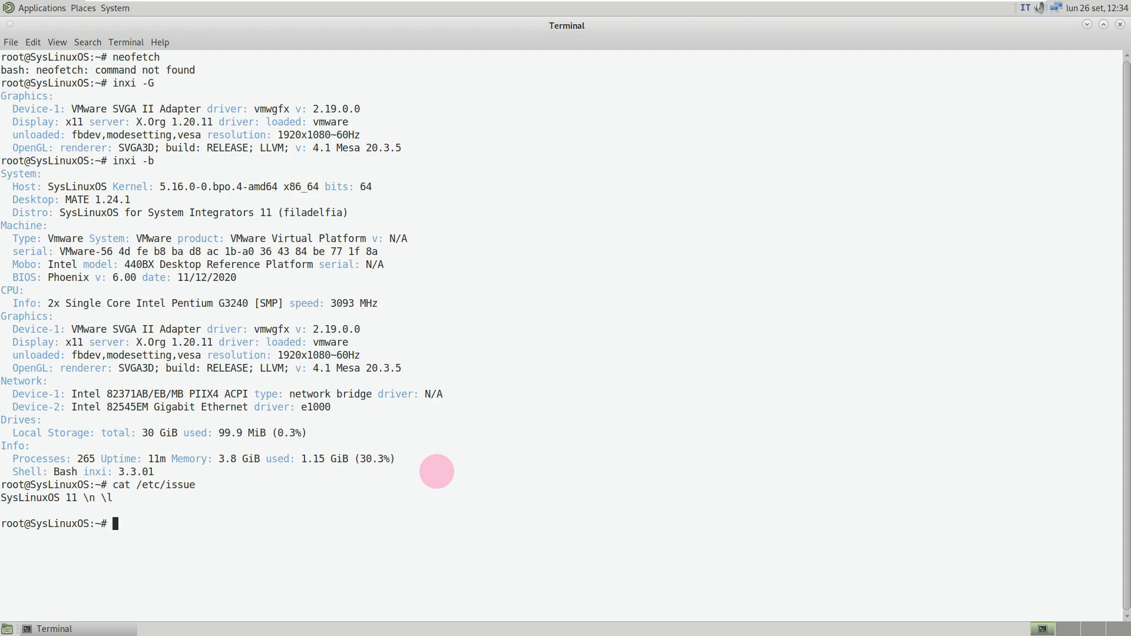
pyautogui.write('exit')
pyautogui.press('Return')
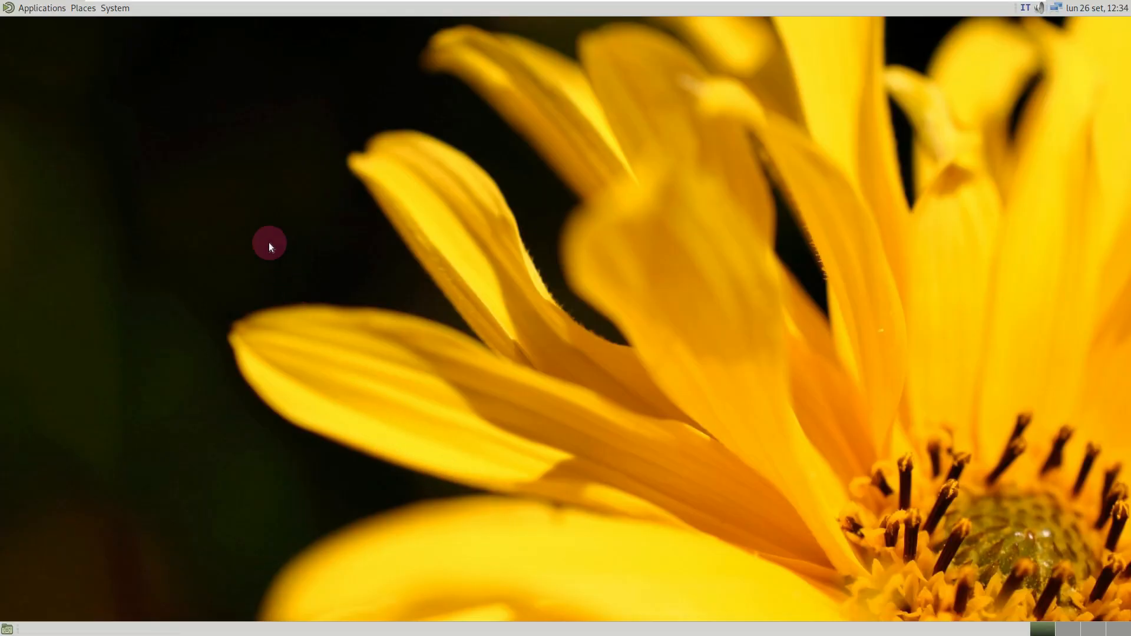
pyautogui.click(12, 8)
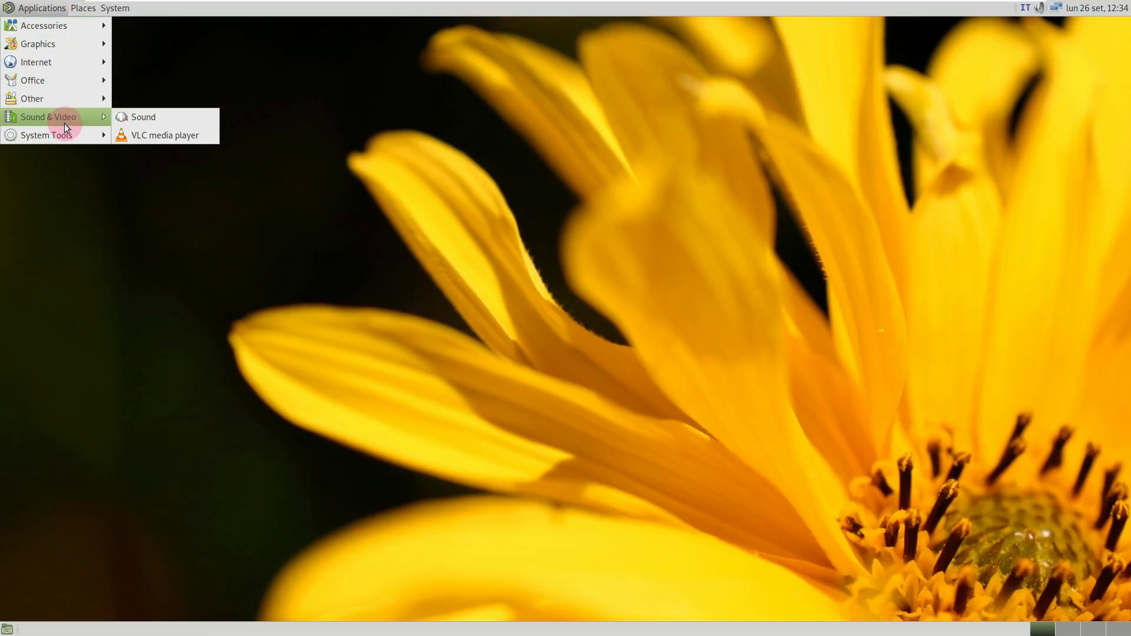
pyautogui.moveTo(68, 136)
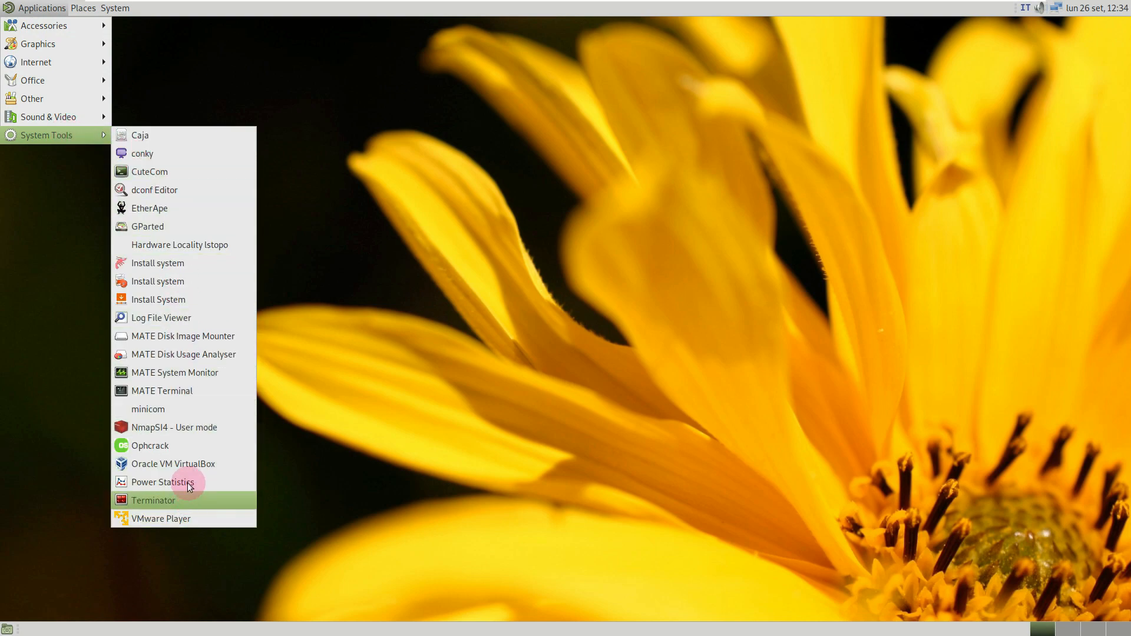
pyautogui.click(186, 389)
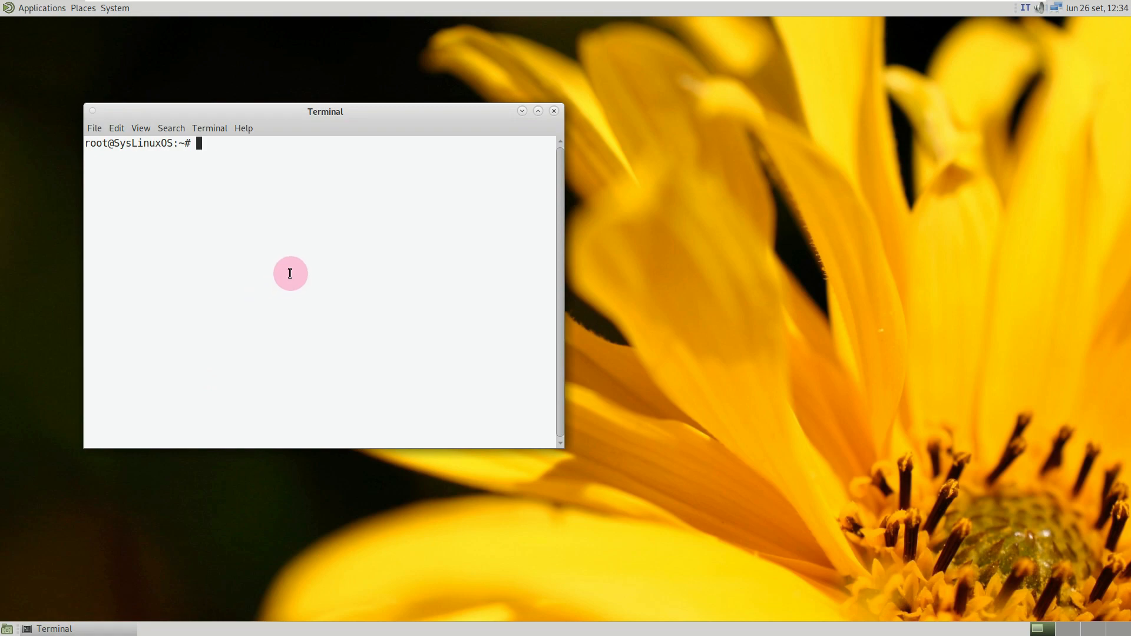
pyautogui.write('htop')
pyautogui.press('Return')
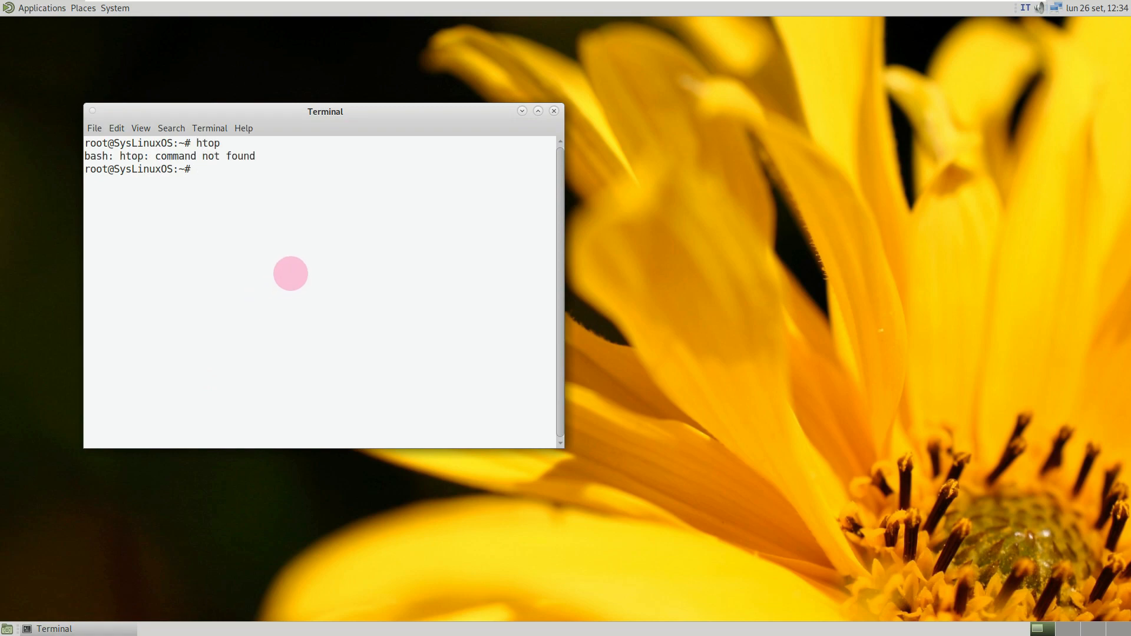
pyautogui.write('exit')
pyautogui.press('Return')
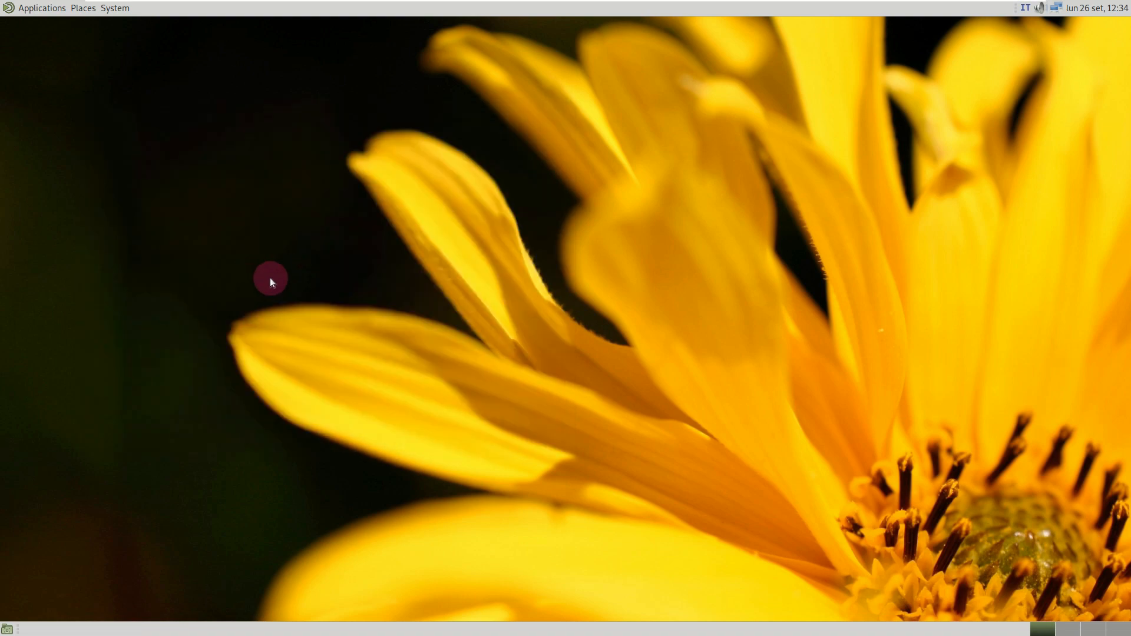
# Step: Browse Accessories and Graphics in Applications, then launch GNU Image Manipulation Program
pyautogui.click(28, 13)
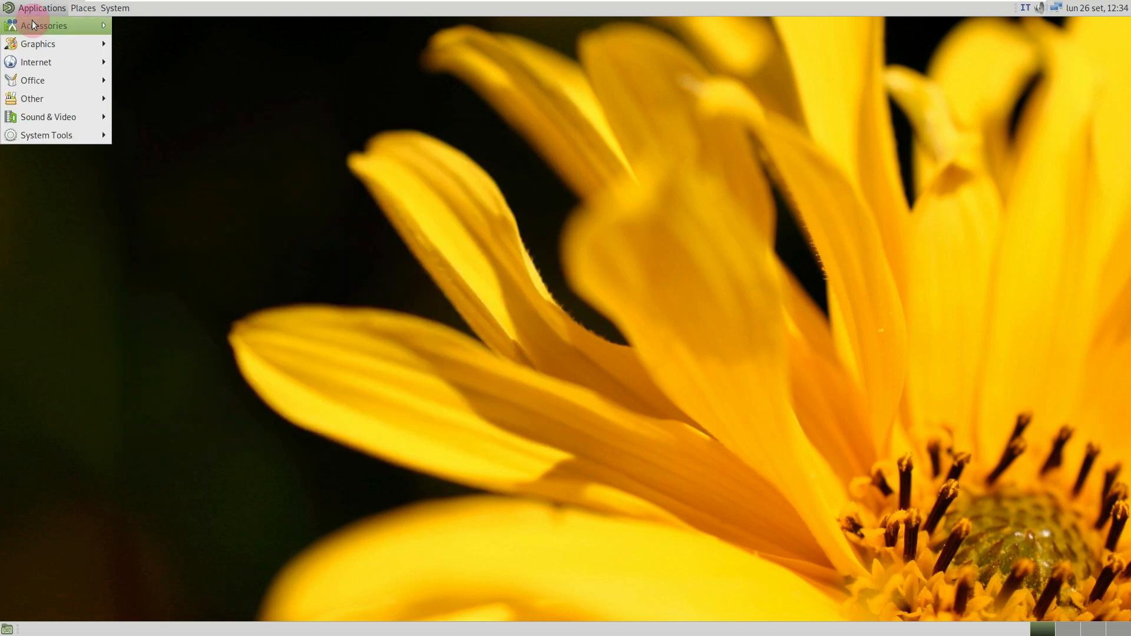
pyautogui.click(32, 24)
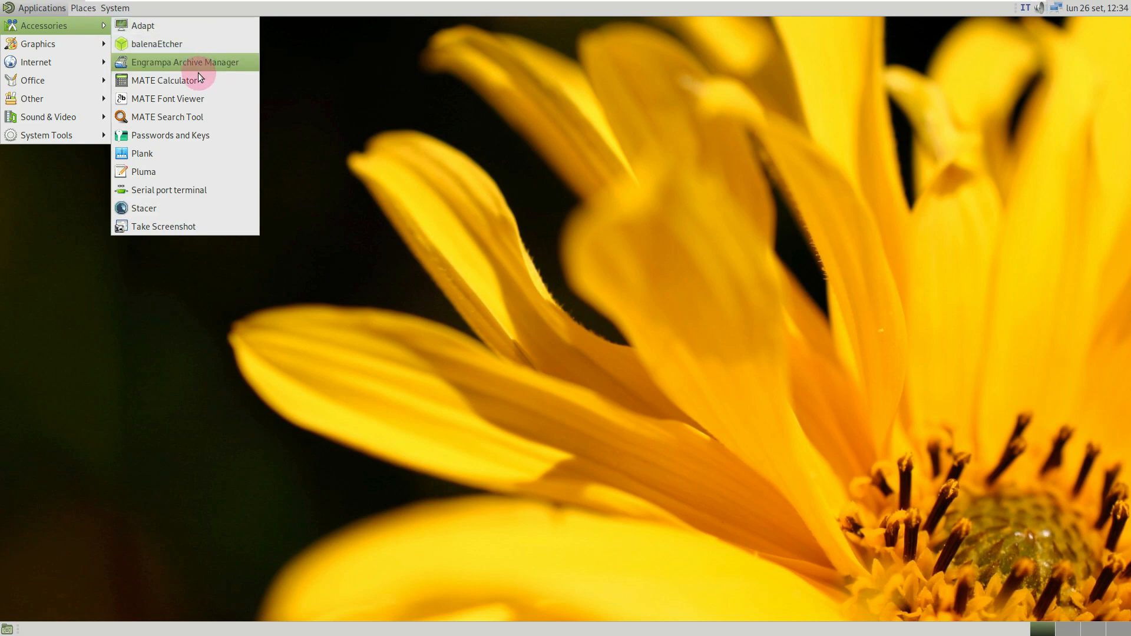
pyautogui.moveTo(83, 41)
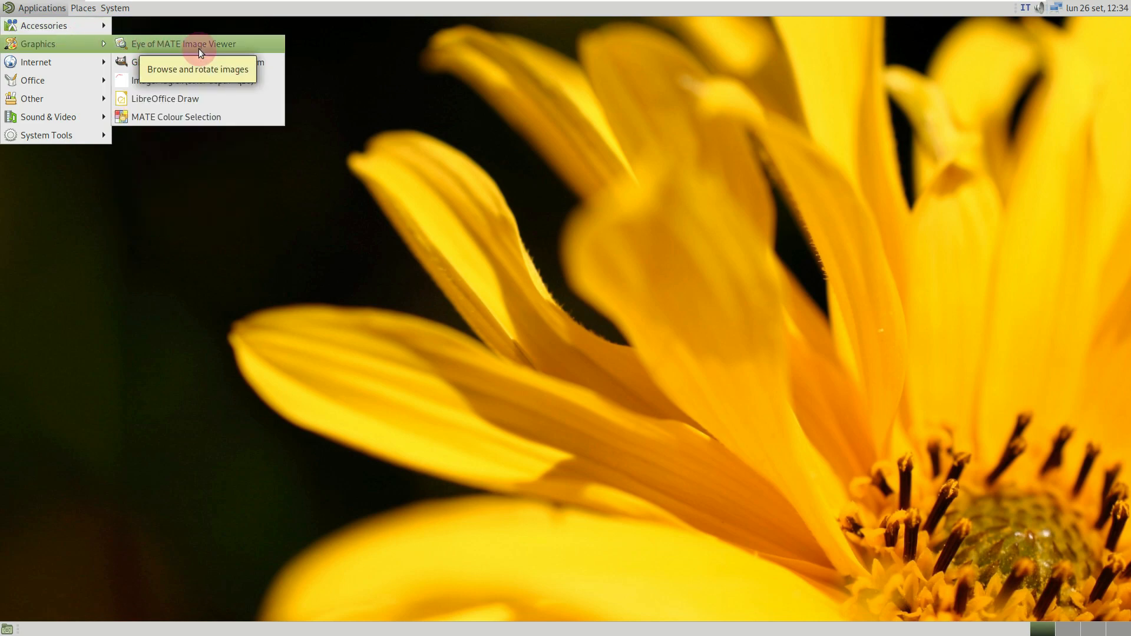
pyautogui.click(210, 62)
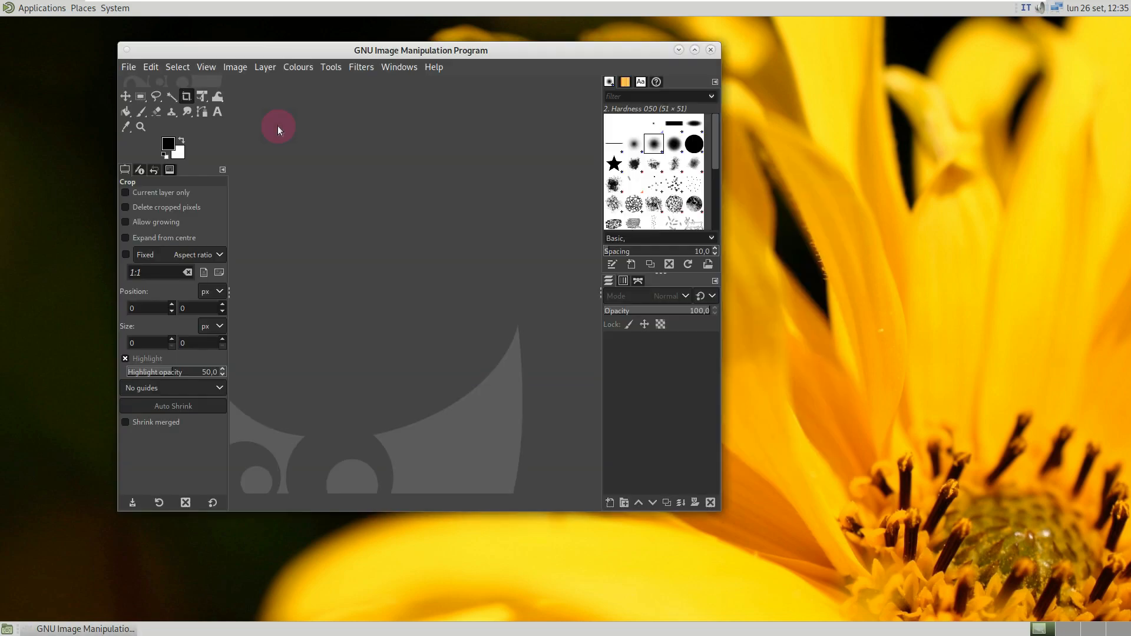
# Step: Confirm GIMP 2.10.22 in the About dialog, close it, and quit GIMP
pyautogui.click(427, 74)
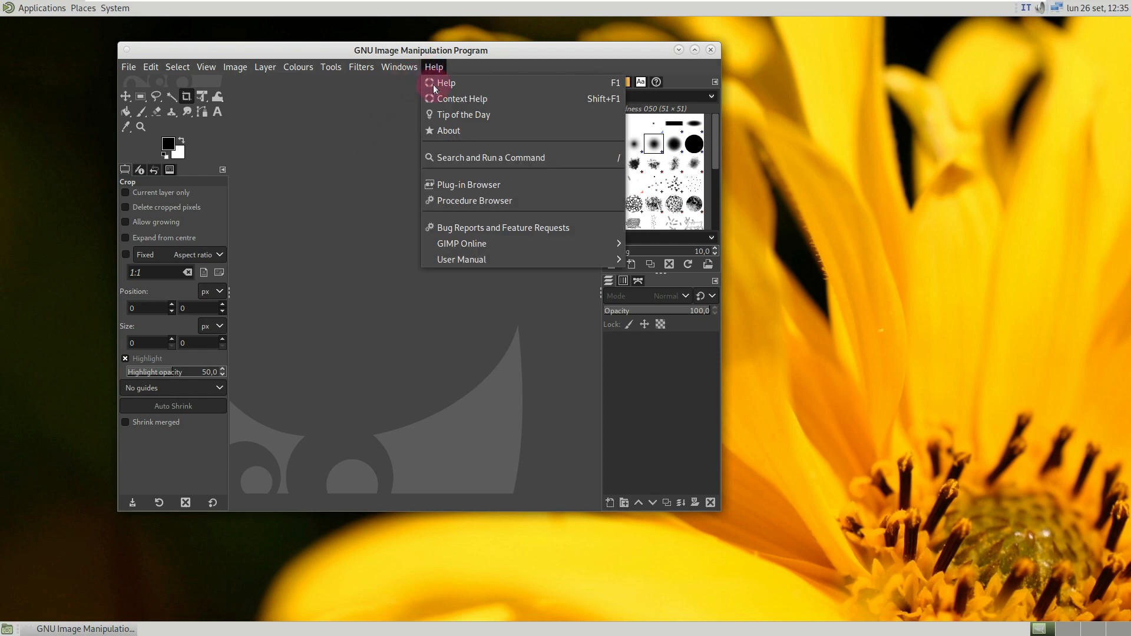
pyautogui.click(473, 130)
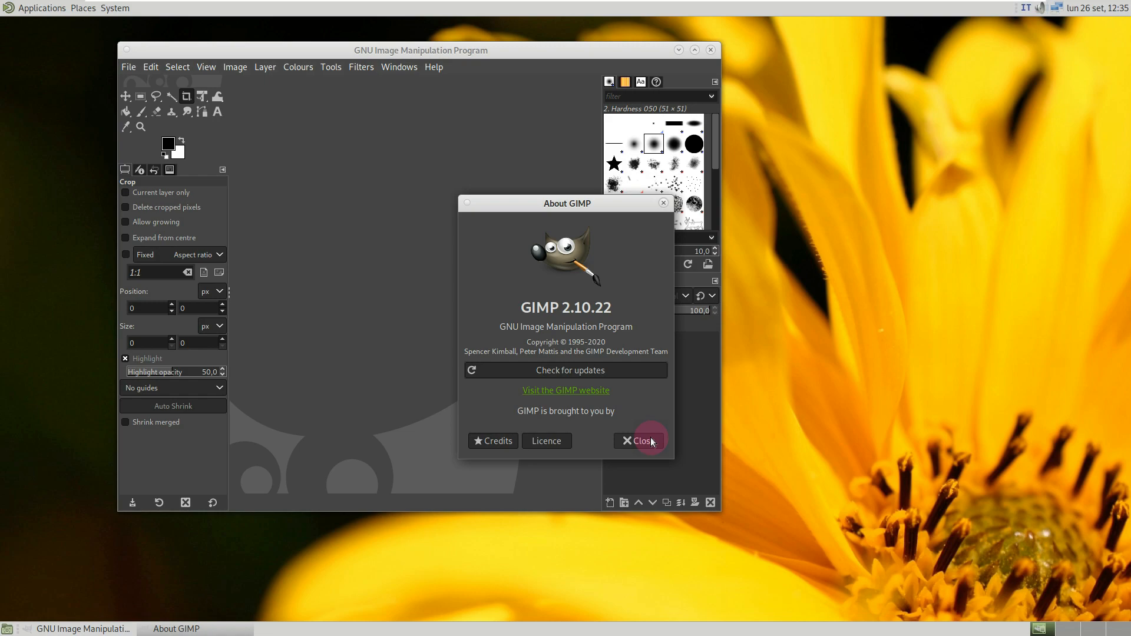
pyautogui.click(651, 438)
pyautogui.click(708, 52)
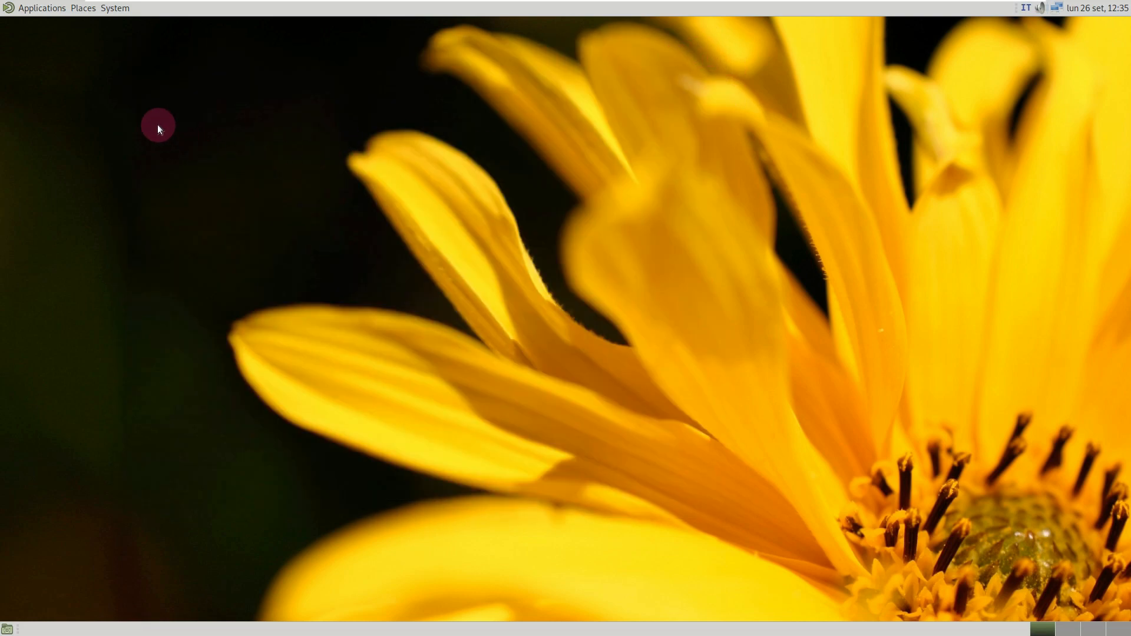
# Step: Launch the Calamares installer from Applications > System Tools > Install system
pyautogui.click(10, 9)
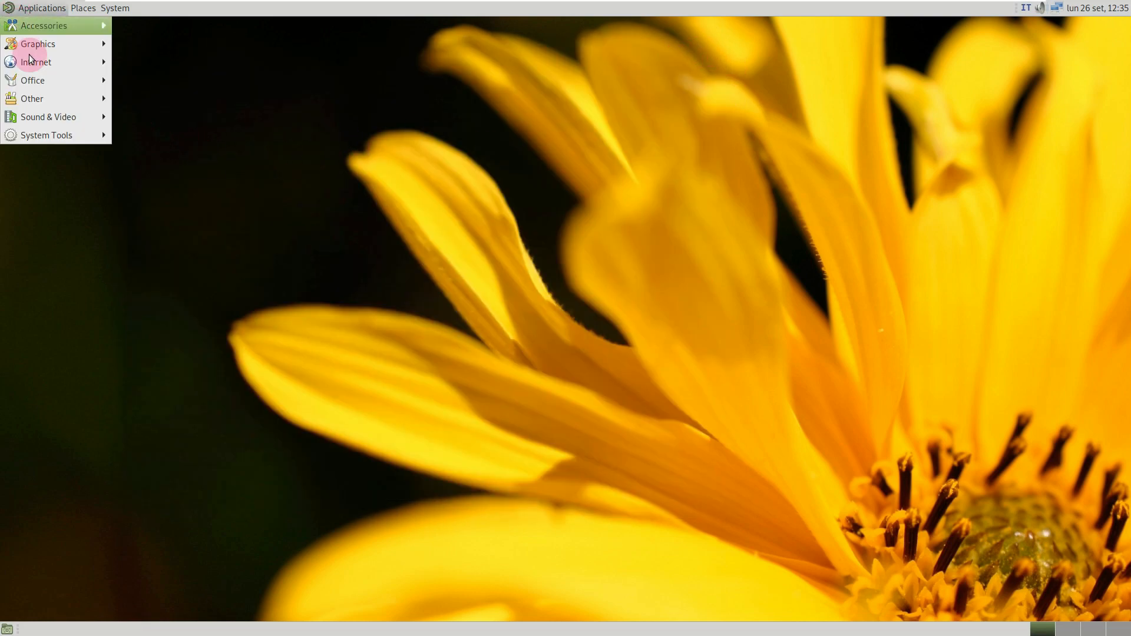
pyautogui.moveTo(68, 136)
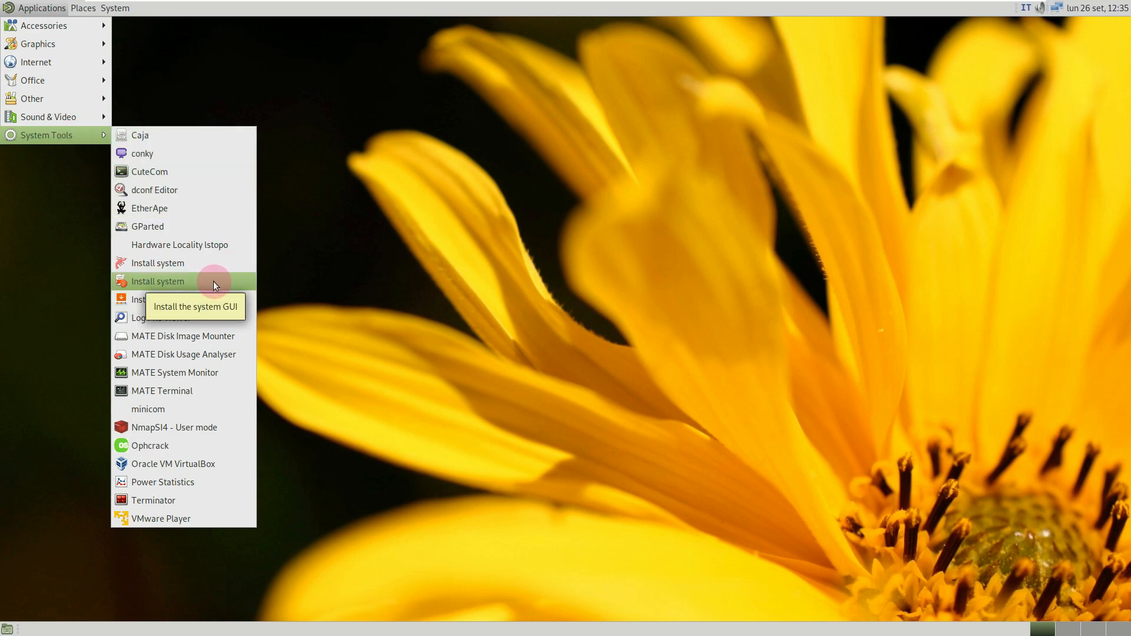
pyautogui.click(212, 296)
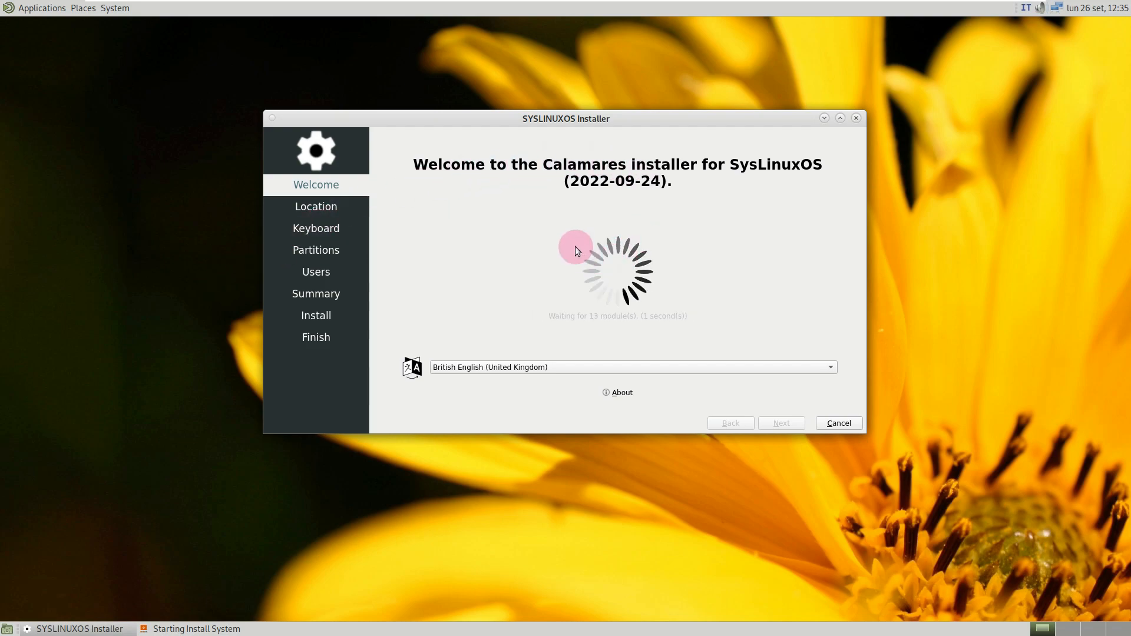
# Step: View the installer's About info, set the language to American English, and maximize the window
pyautogui.click(622, 393)
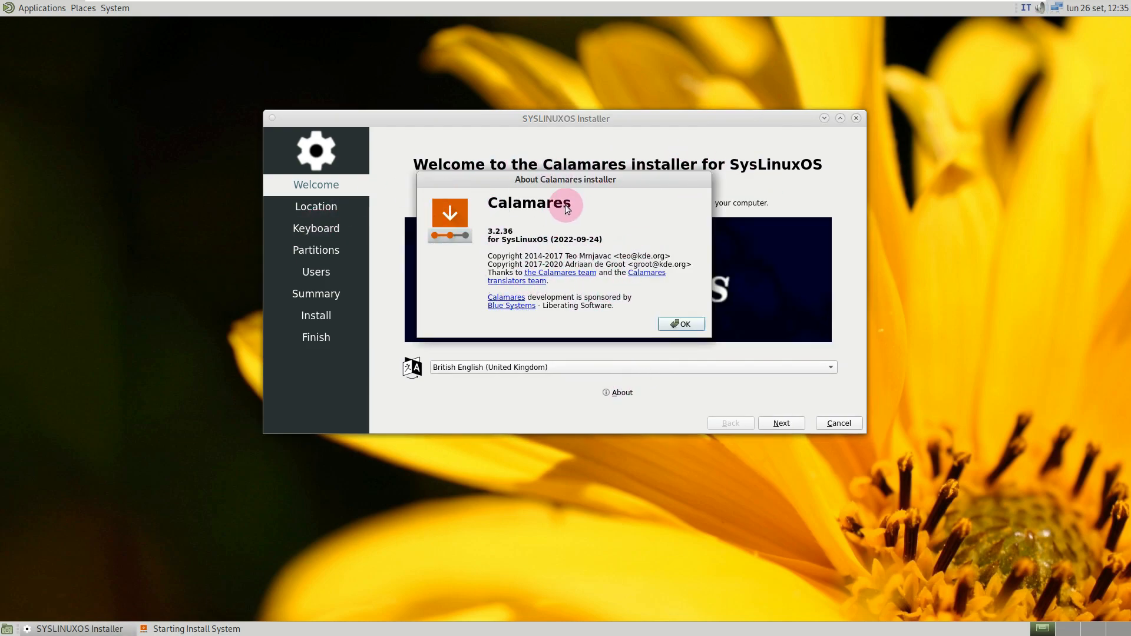
pyautogui.click(676, 326)
pyautogui.click(628, 367)
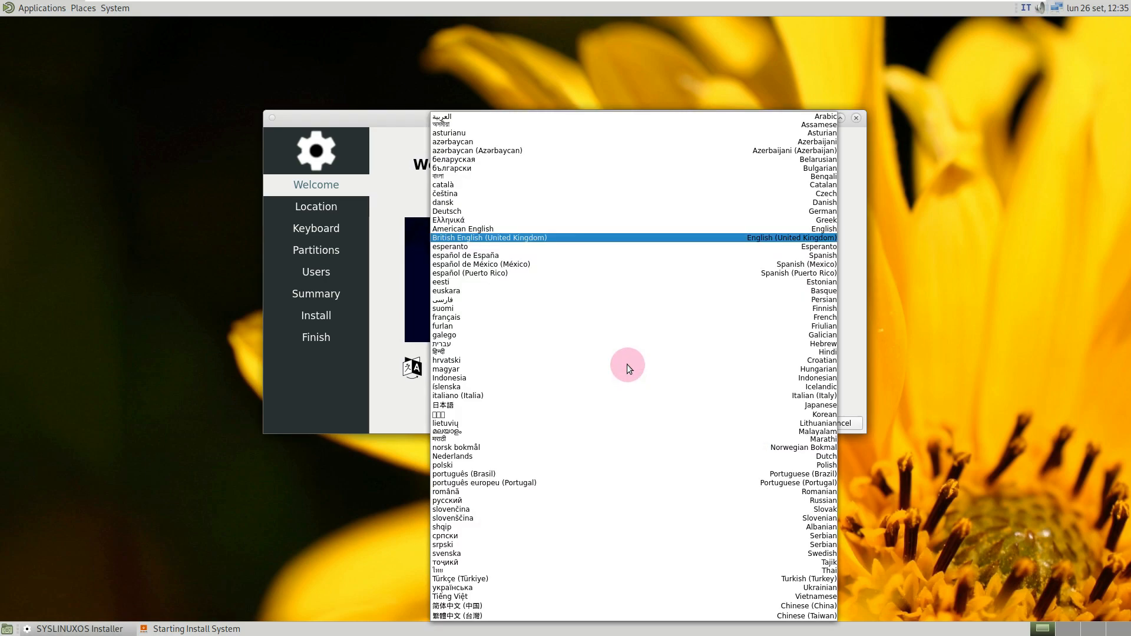
pyautogui.click(591, 220)
pyautogui.click(569, 364)
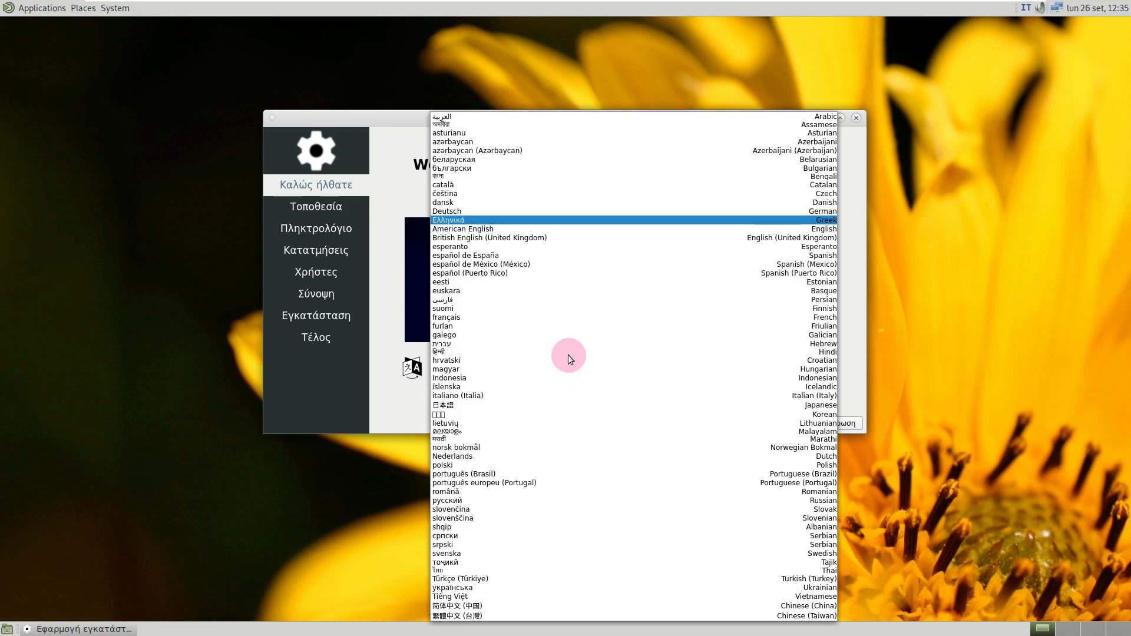
pyautogui.click(560, 229)
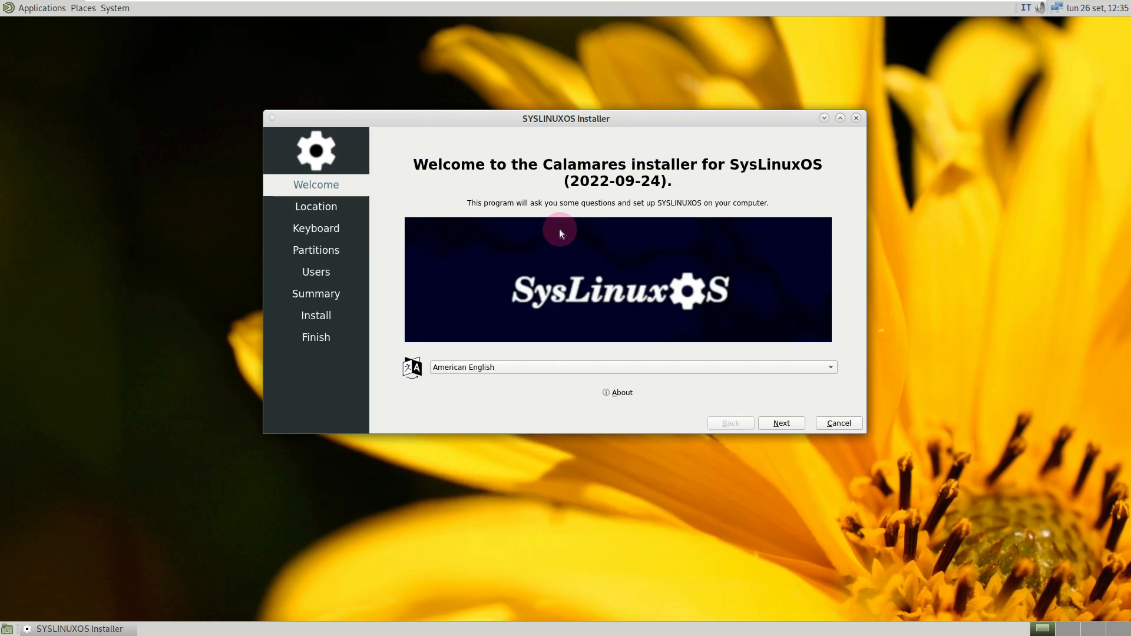
pyautogui.click(840, 118)
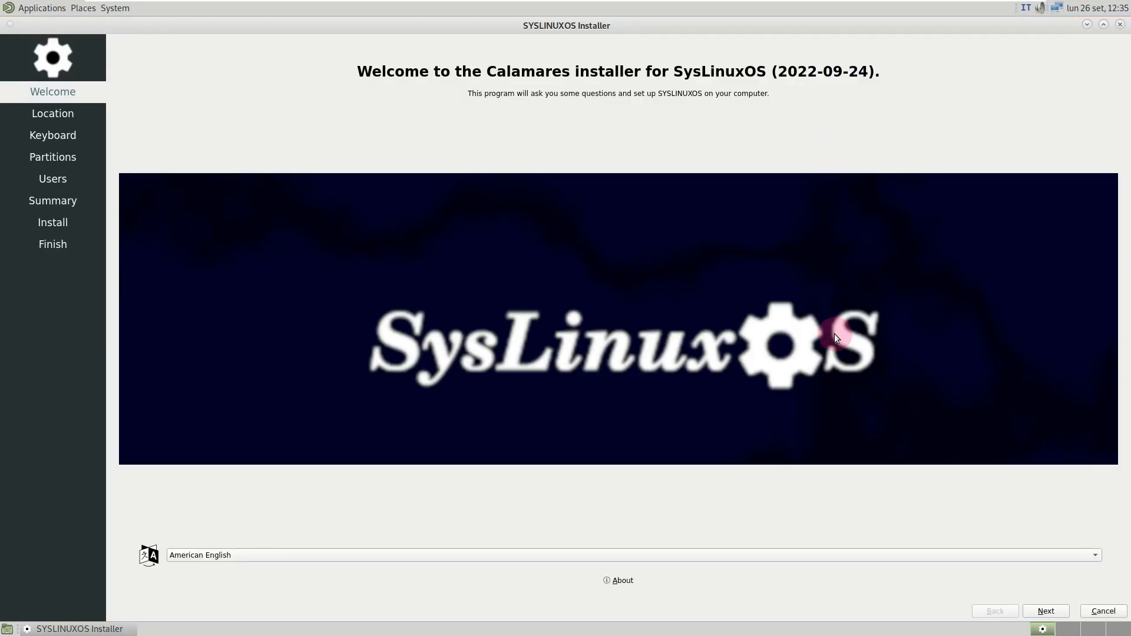
# Step: Set the timezone to America / Los Angeles on the location page
pyautogui.click(1046, 611)
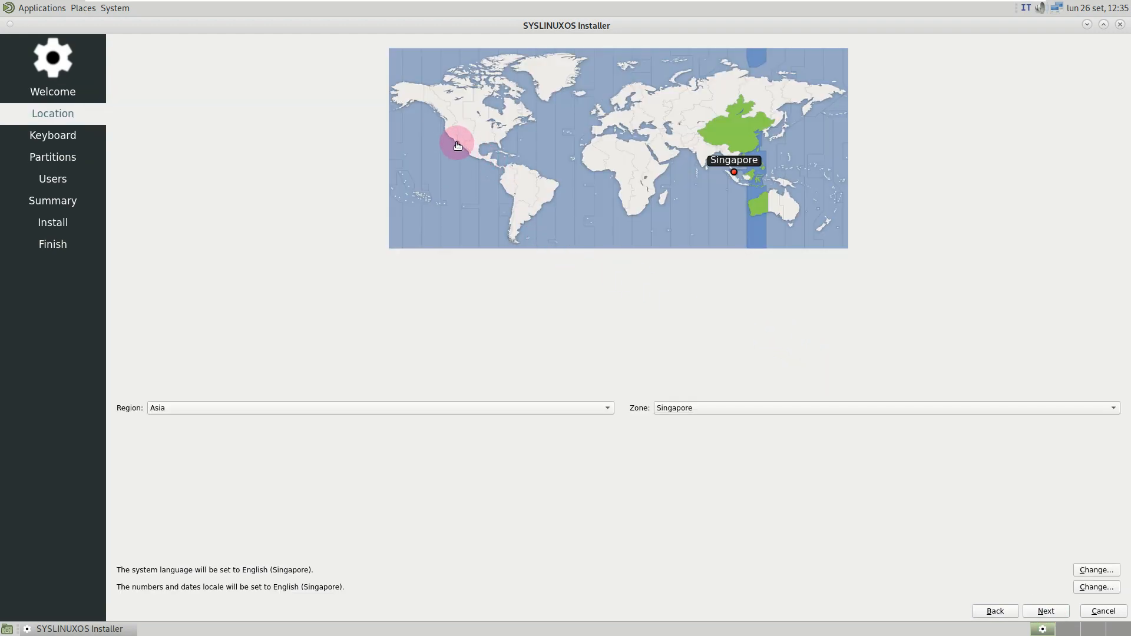
pyautogui.click(453, 141)
pyautogui.click(450, 136)
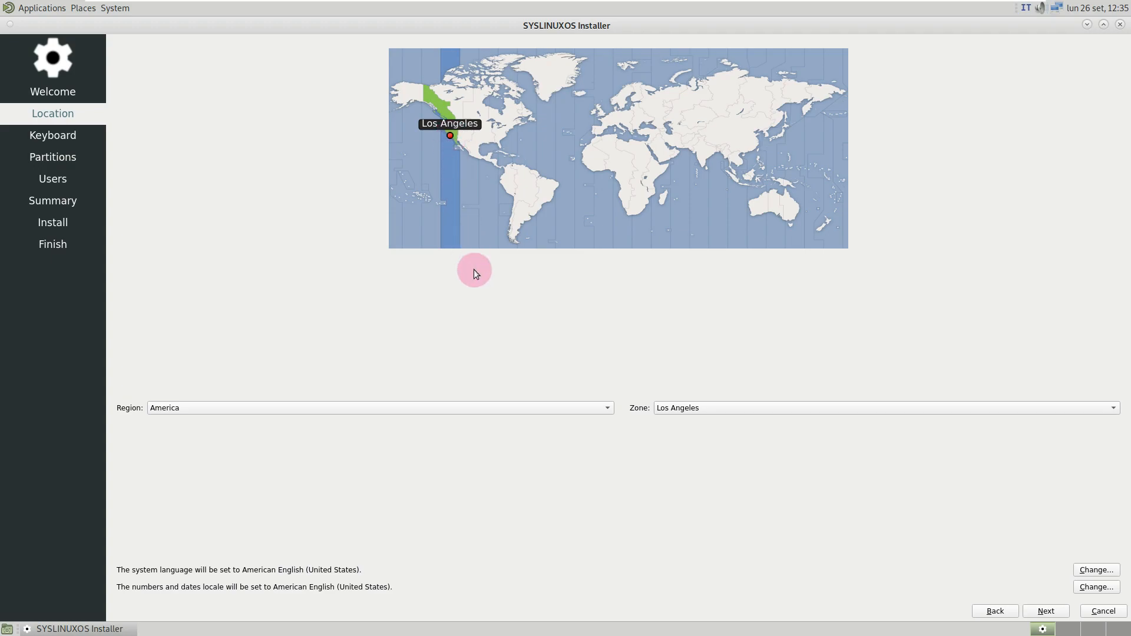
pyautogui.click(525, 412)
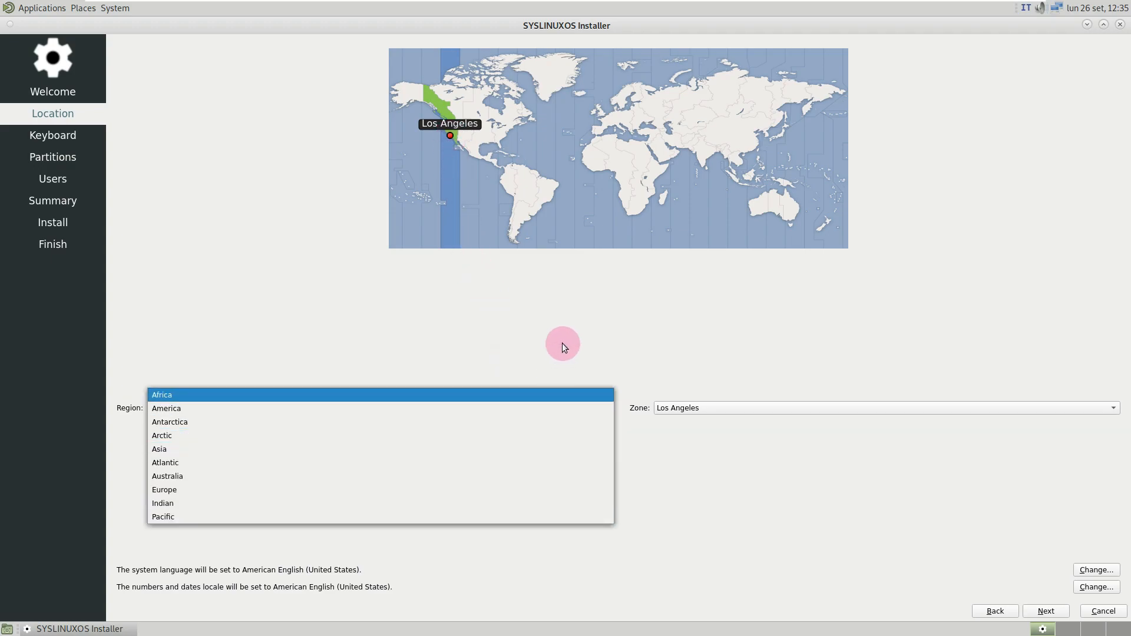
pyautogui.click(833, 275)
pyautogui.click(868, 407)
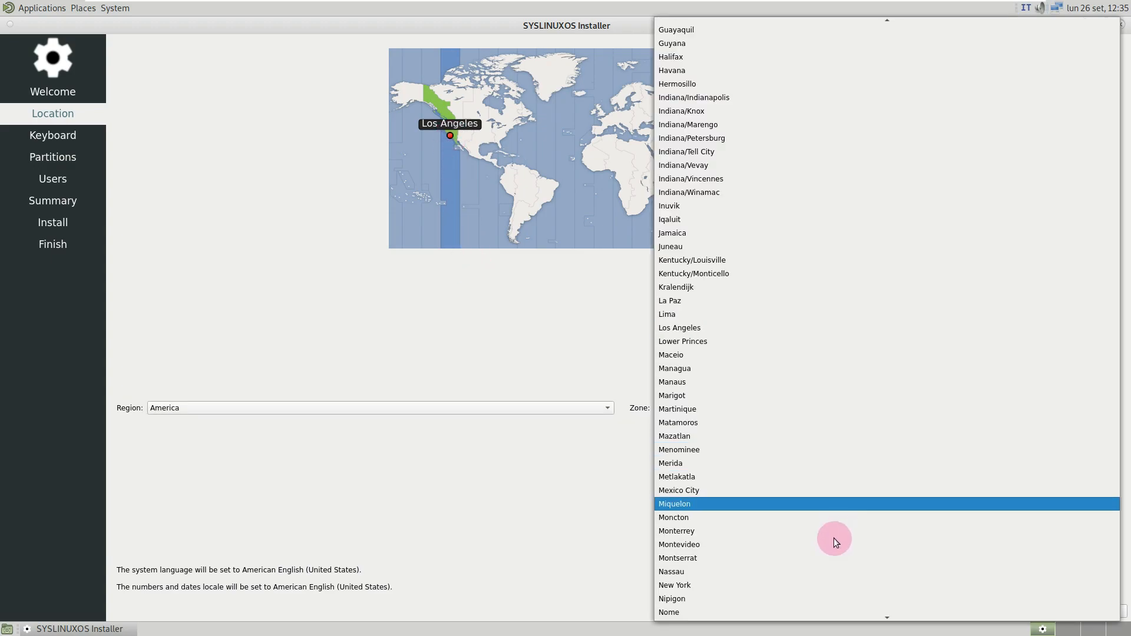
pyautogui.scroll(10, 842, 404)
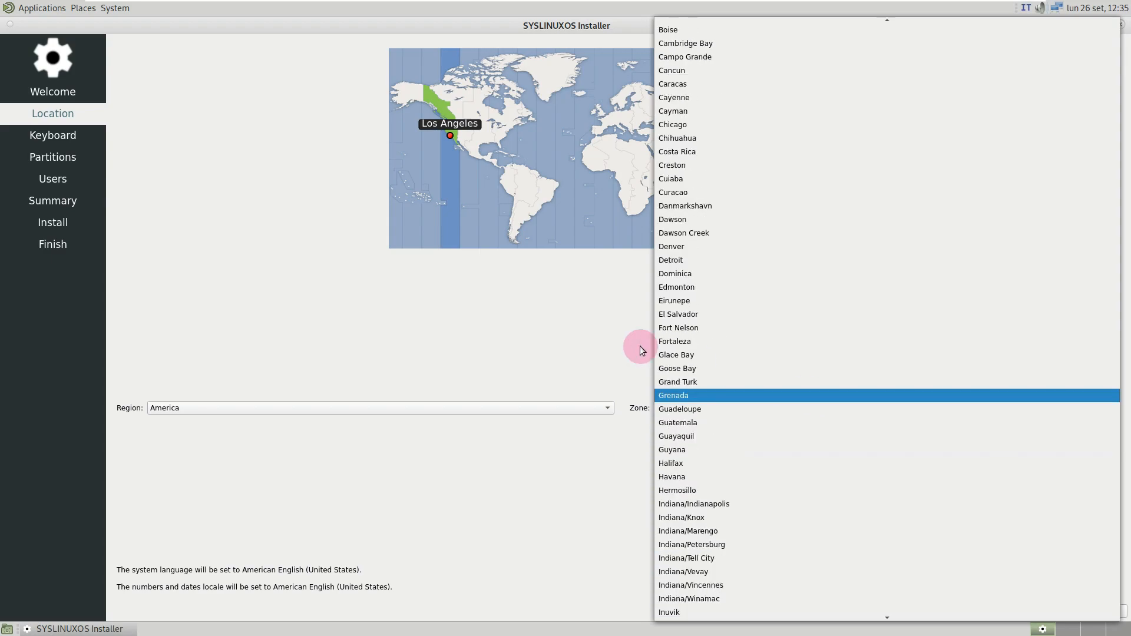
pyautogui.click(584, 330)
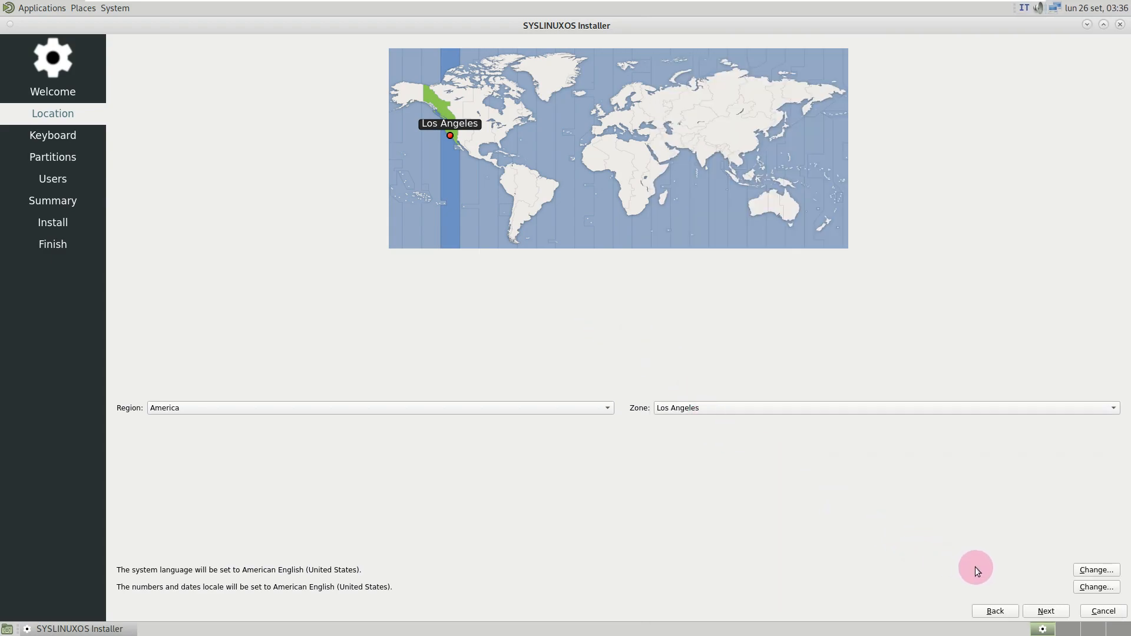
# Step: Keep the Generic 105-key PC keyboard model and advance to disk partitioning
pyautogui.click(1040, 611)
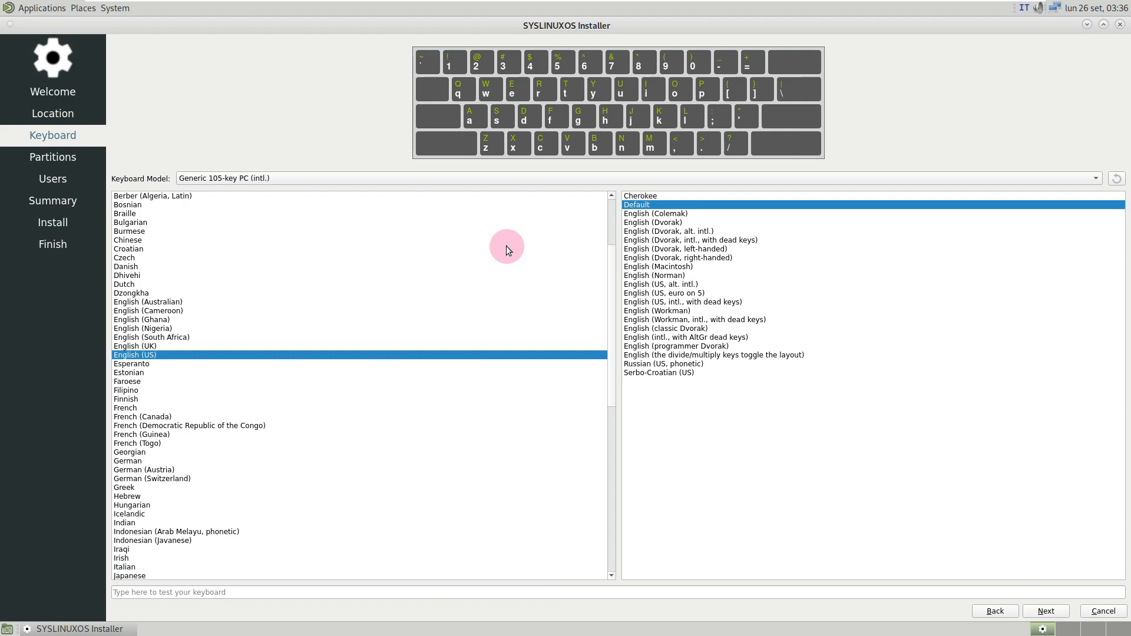
pyautogui.click(509, 178)
pyautogui.scroll(-10, 547, 542)
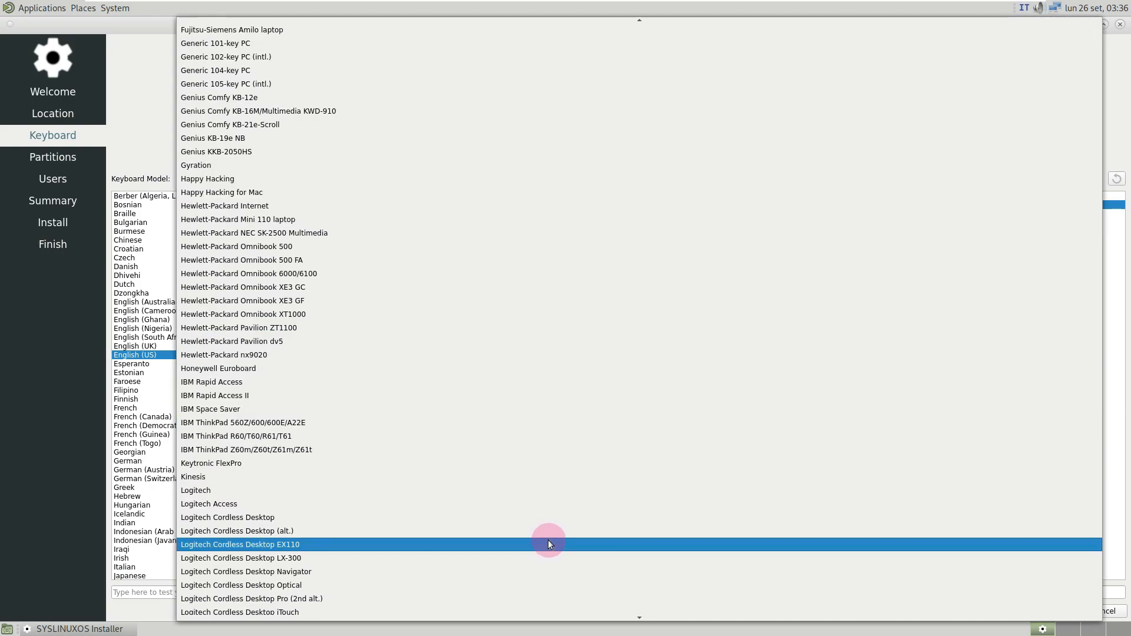
pyautogui.click(144, 132)
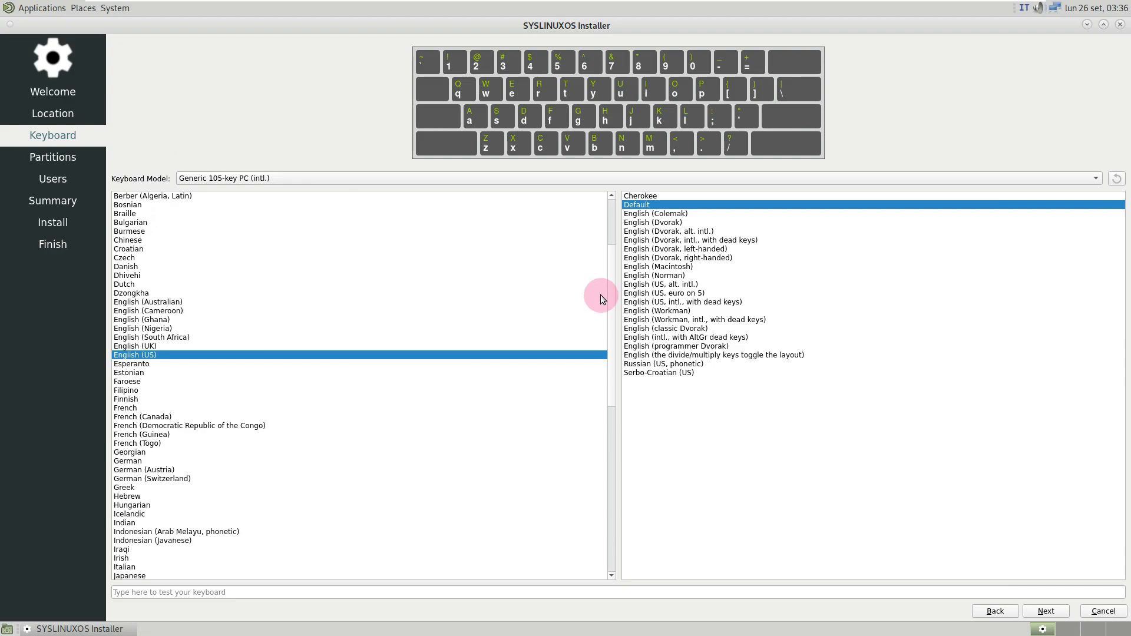
pyautogui.click(1046, 611)
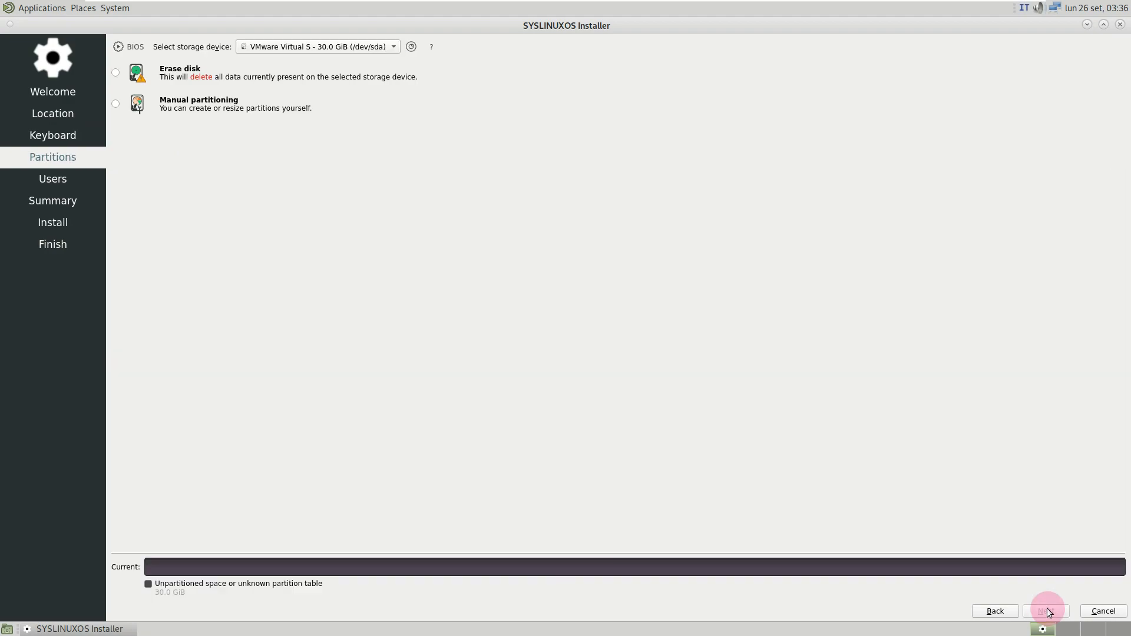
# Step: Choose Erase disk with Swap (no Hibernate), leaving system encryption off
pyautogui.click(116, 76)
pyautogui.click(247, 104)
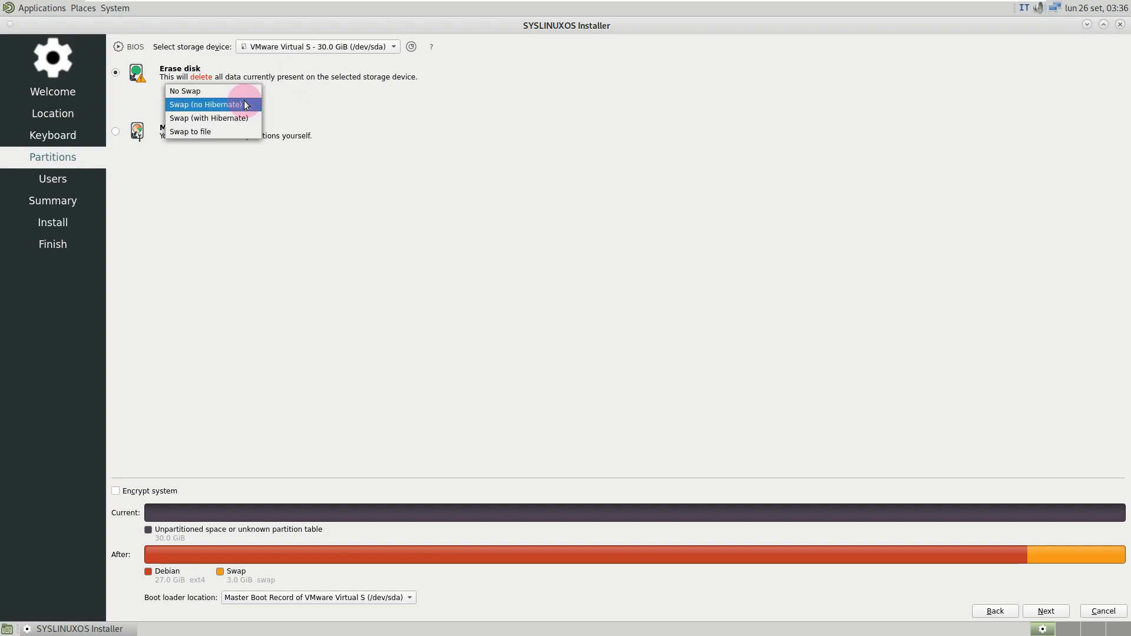
pyautogui.click(449, 172)
pyautogui.click(151, 492)
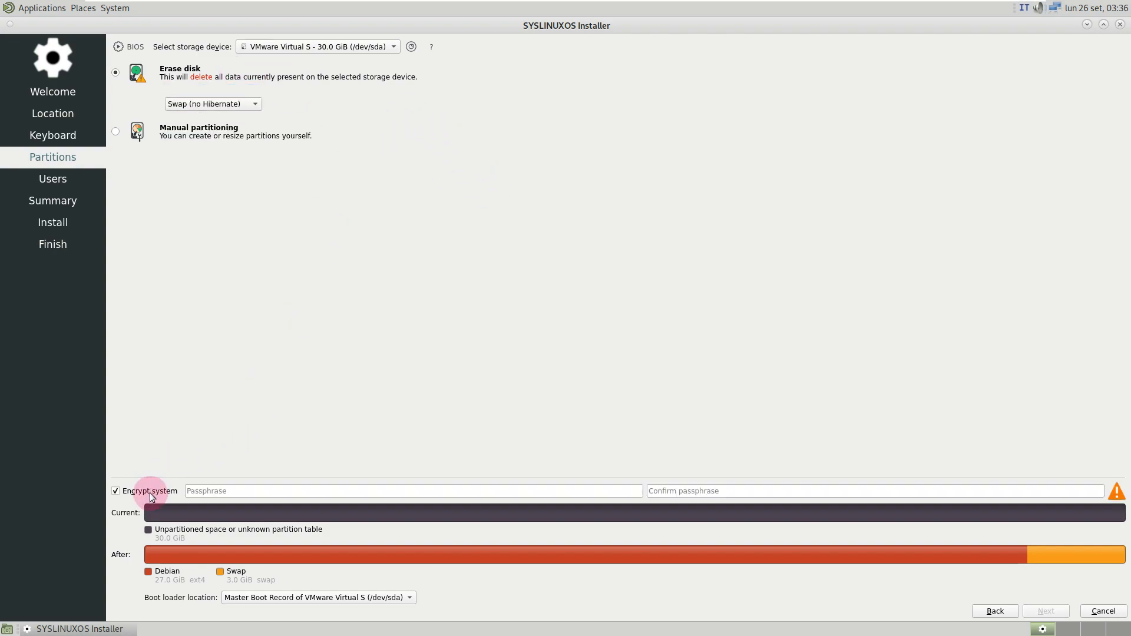
pyautogui.click(152, 494)
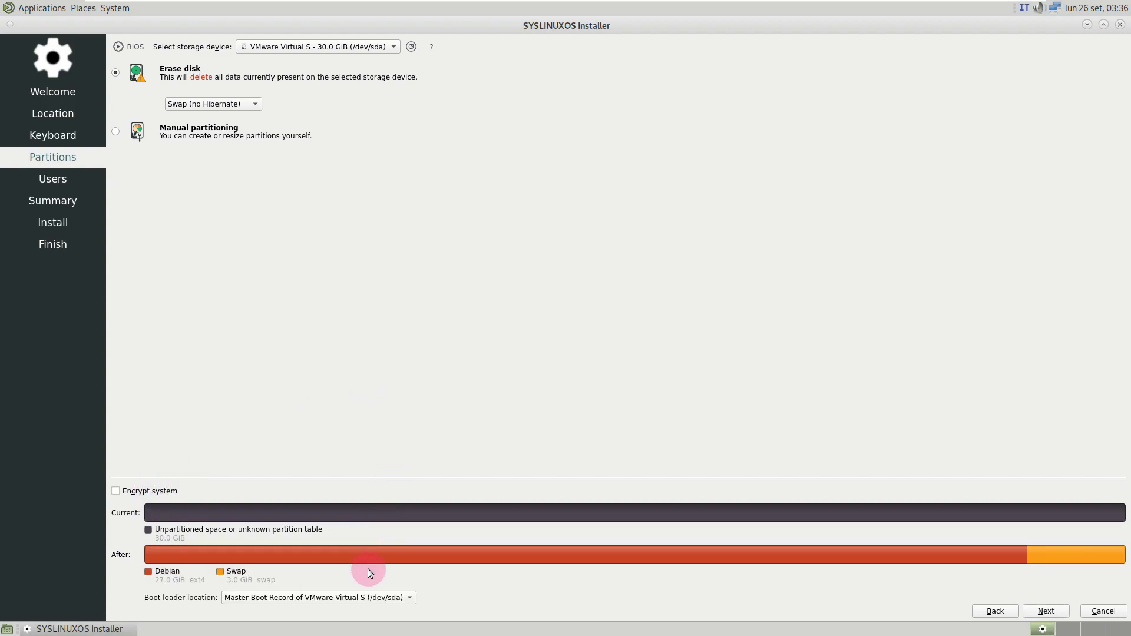
# Step: Put the boot loader on the Master Boot Record, then reuse the user password for administrator
pyautogui.click(375, 597)
pyautogui.click(375, 596)
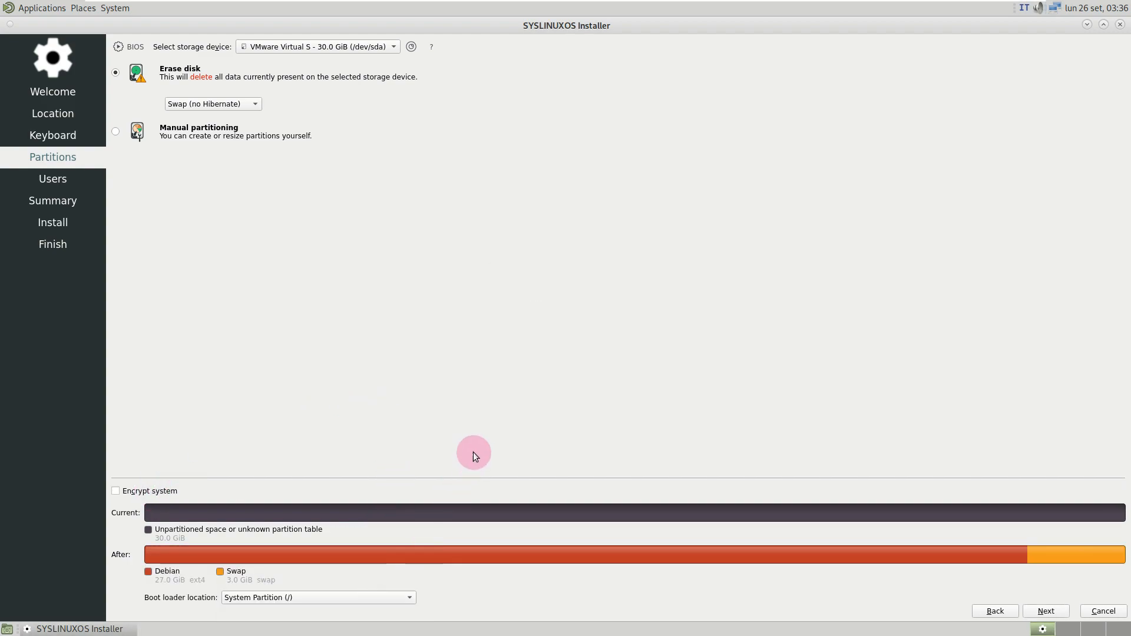
pyautogui.click(385, 589)
pyautogui.click(376, 585)
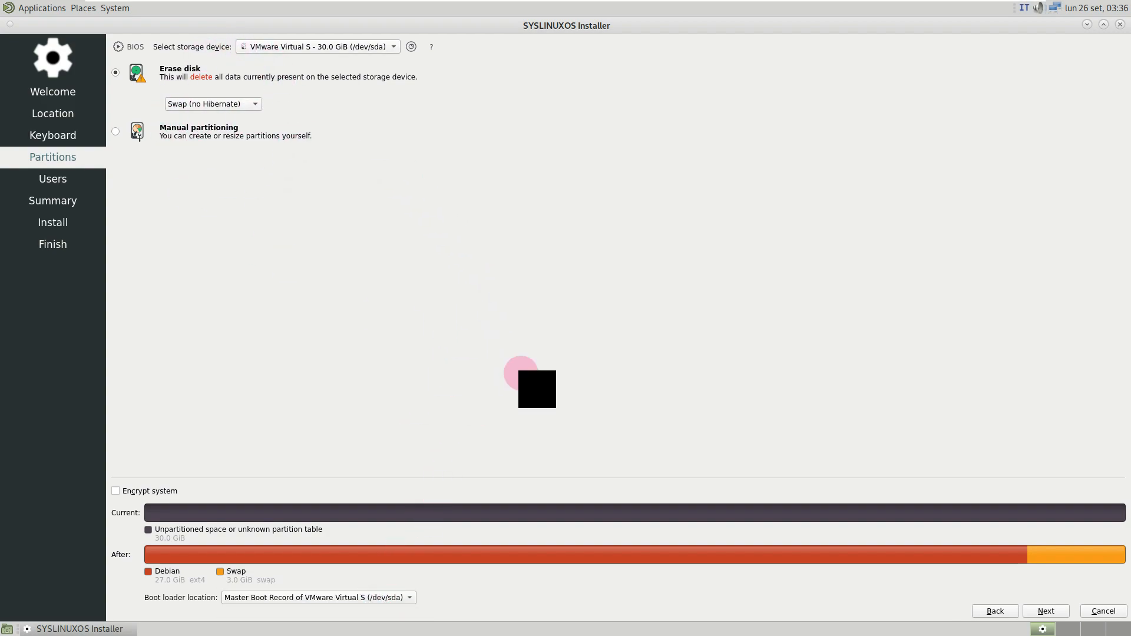
pyautogui.click(1032, 605)
pyautogui.click(190, 200)
# Step: Enable automatic login, enter the user's full name, shorten the computer name, and set the password
pyautogui.click(189, 186)
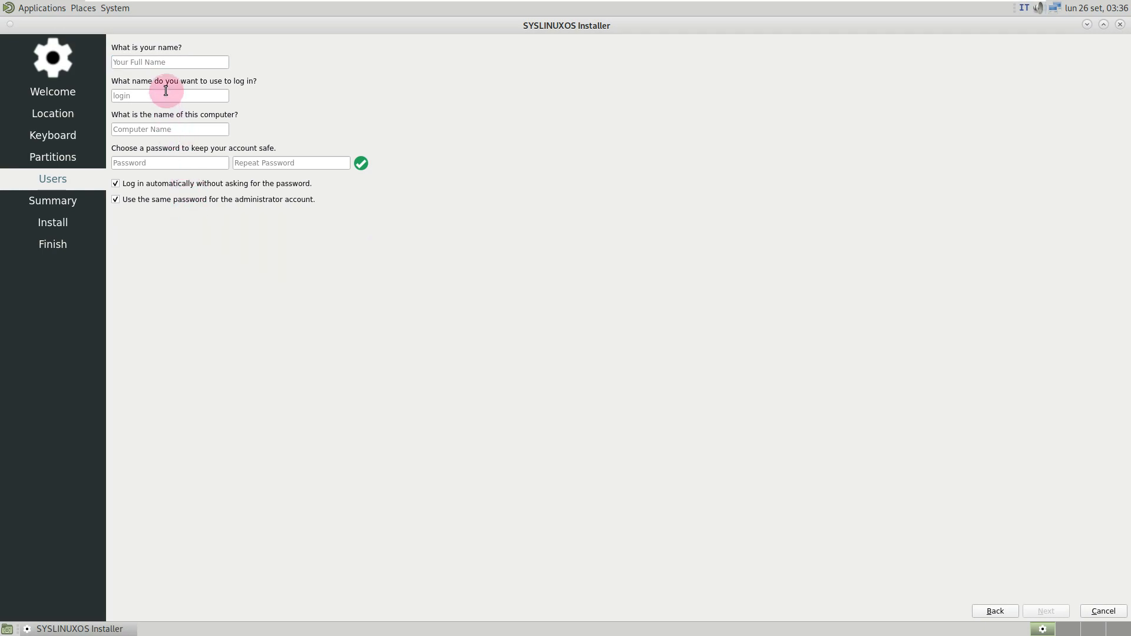
pyautogui.click(162, 60)
pyautogui.write('runboxing')
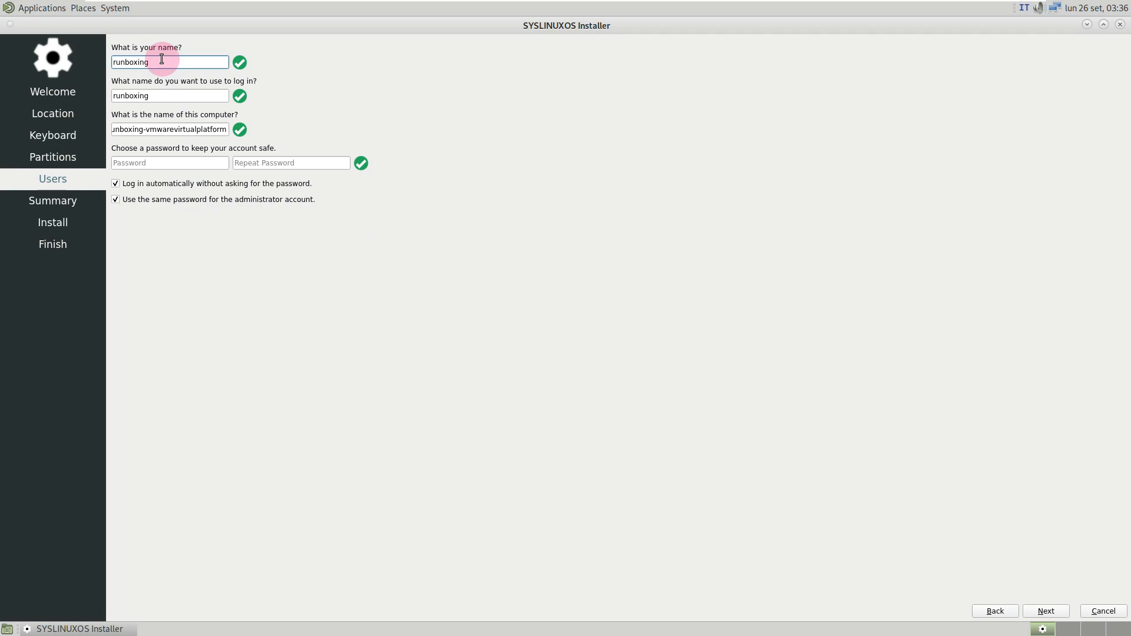
pyautogui.moveTo(144, 129); pyautogui.dragTo(346, 131)
pyautogui.press('BackSpace')
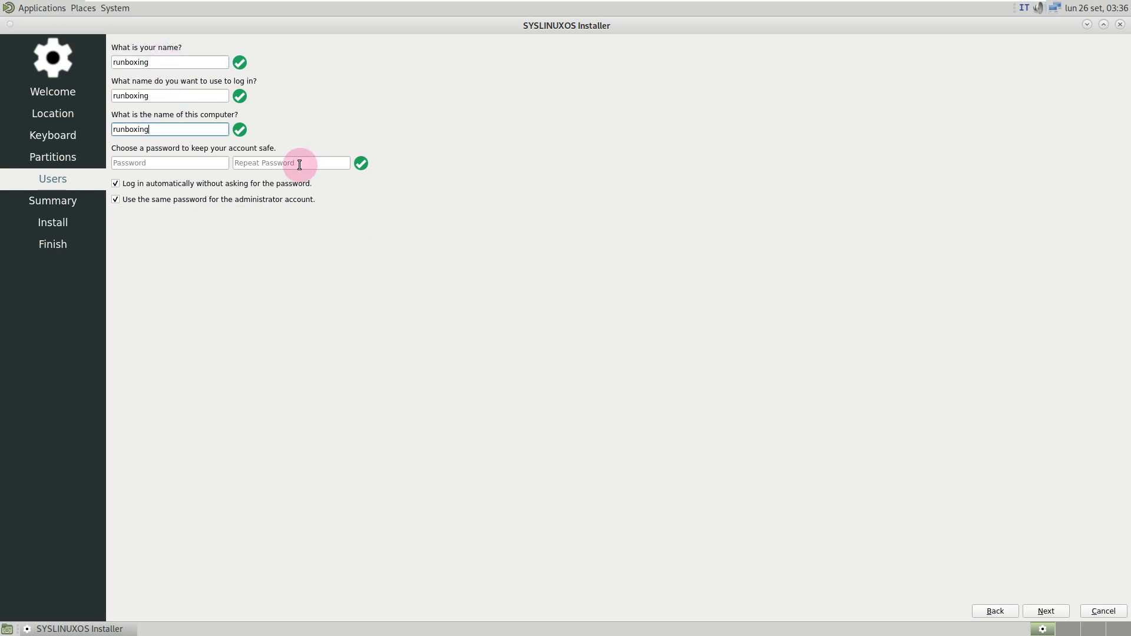
pyautogui.write('ru')
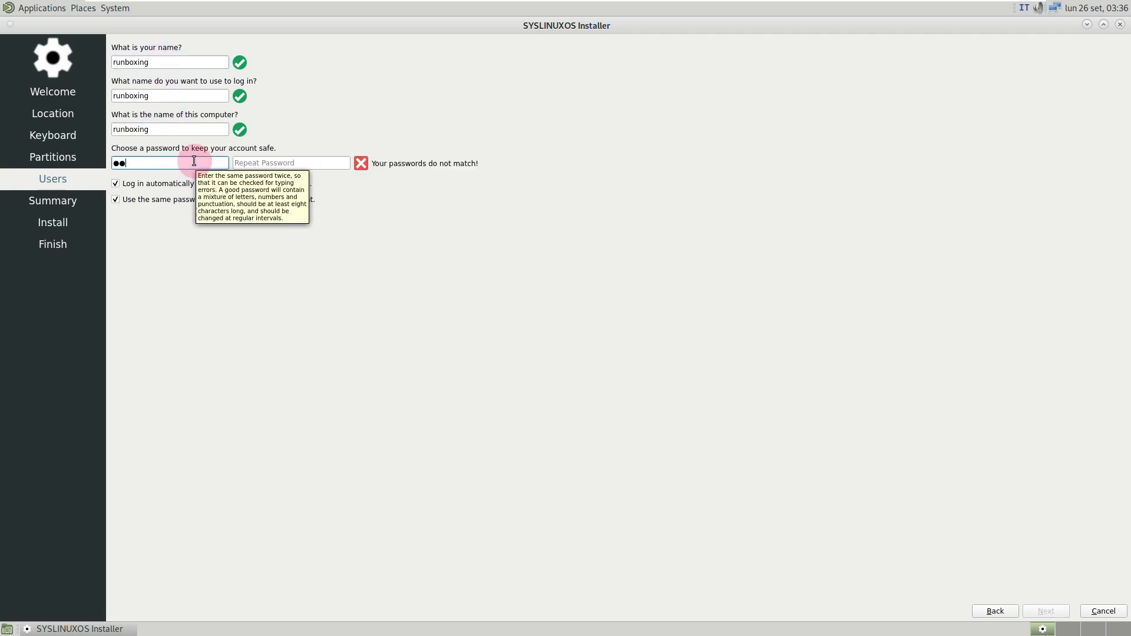
pyautogui.click(246, 163)
pyautogui.write('●●●●●')
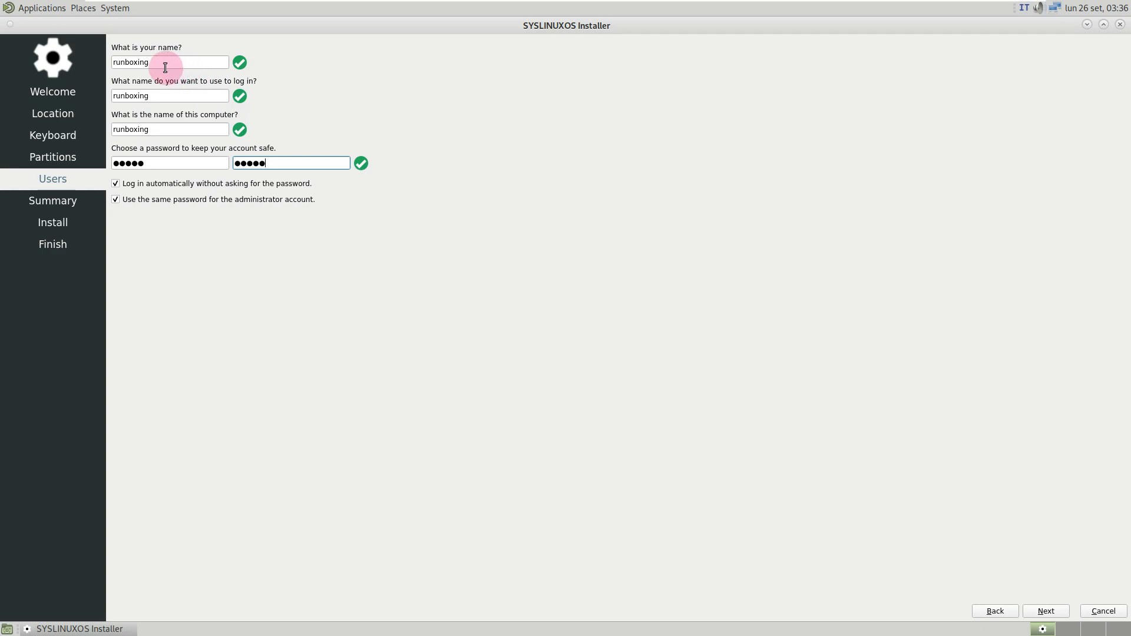
# Step: Reach the installation summary, then cancel and confirm quitting the installer
pyautogui.click(1058, 609)
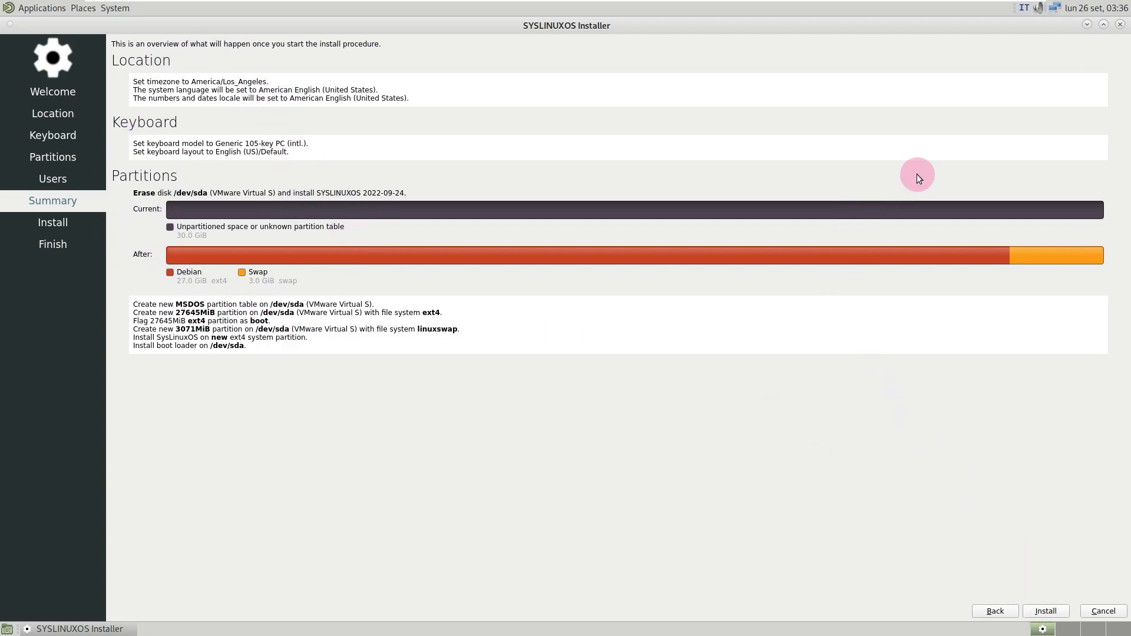
pyautogui.click(1119, 25)
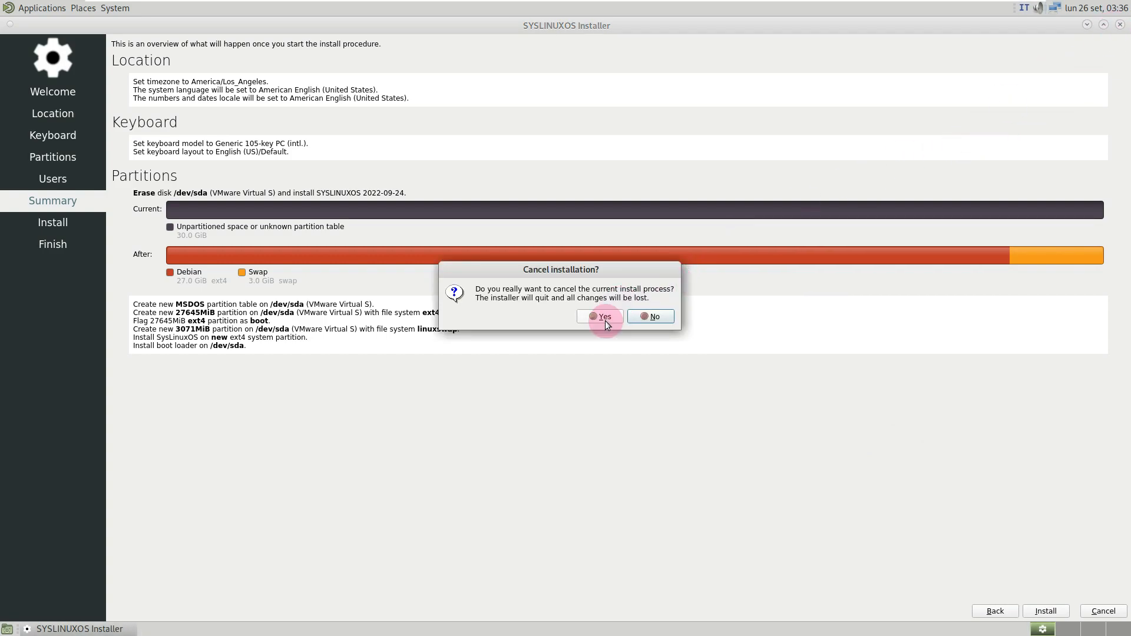
pyautogui.click(605, 321)
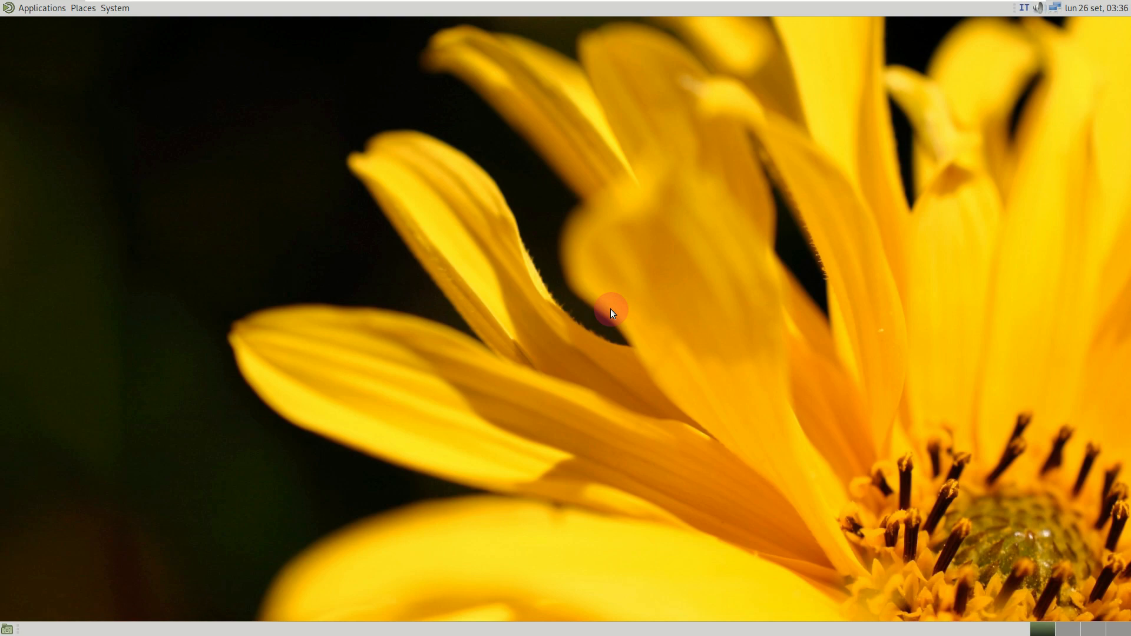
# Step: Browse System Tools and Sound & Video, then launch LibreOffice from Applications > Office
pyautogui.click(9, 9)
pyautogui.moveTo(61, 143)
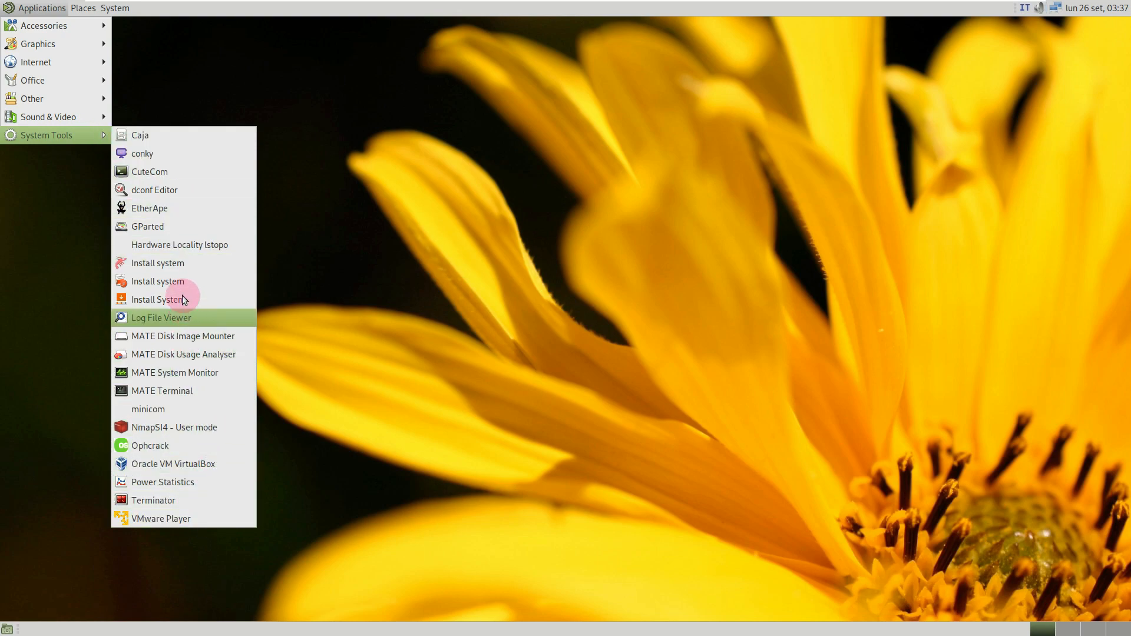
pyautogui.moveTo(83, 121)
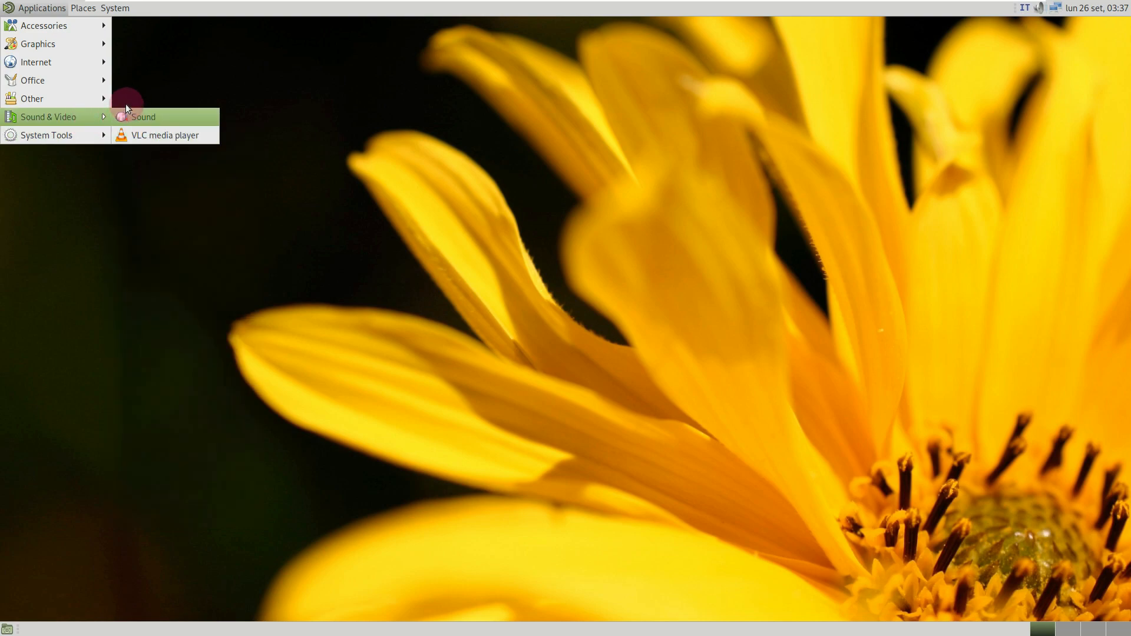
pyautogui.moveTo(76, 98)
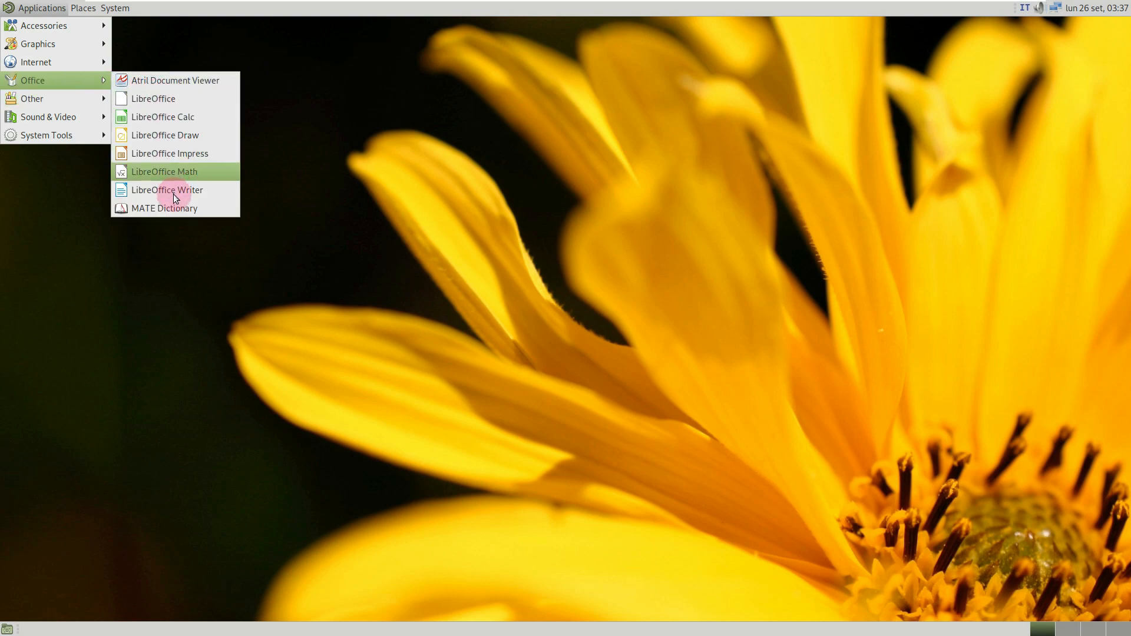
pyautogui.click(174, 100)
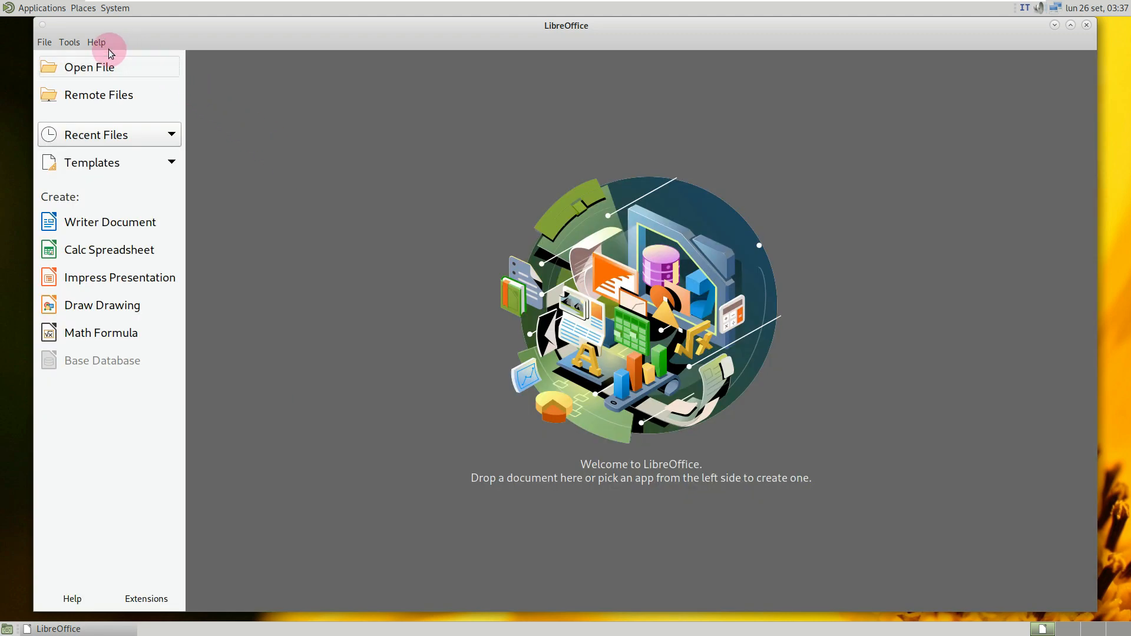
# Step: Check LibreOffice version 7.0.4.2 under Help > About, then close LibreOffice
pyautogui.click(98, 43)
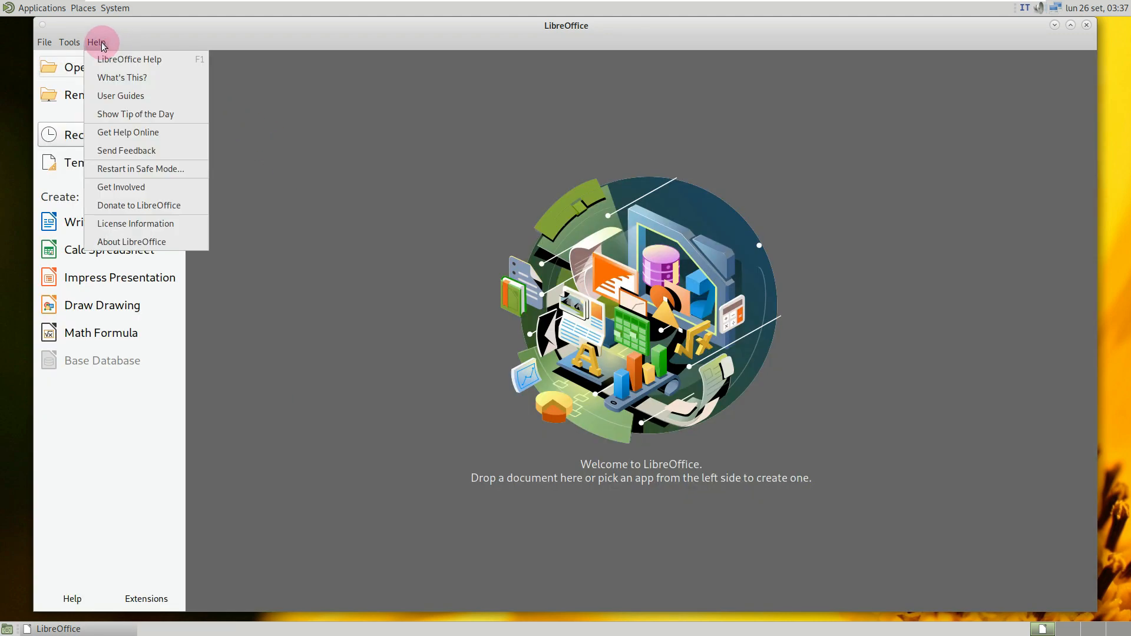
pyautogui.click(169, 236)
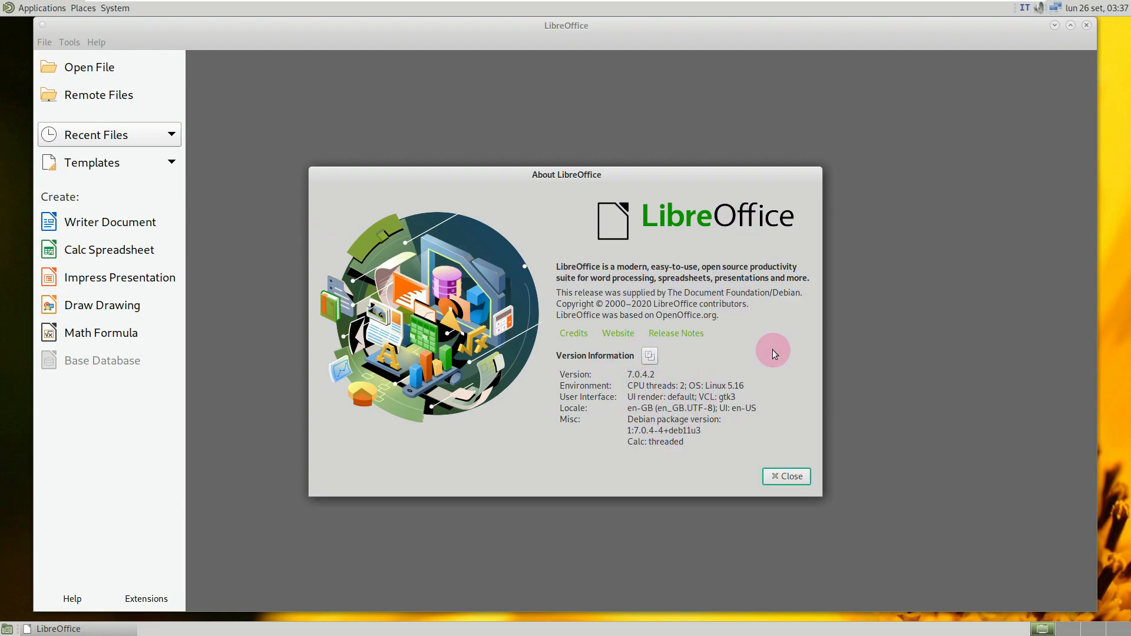
pyautogui.click(800, 475)
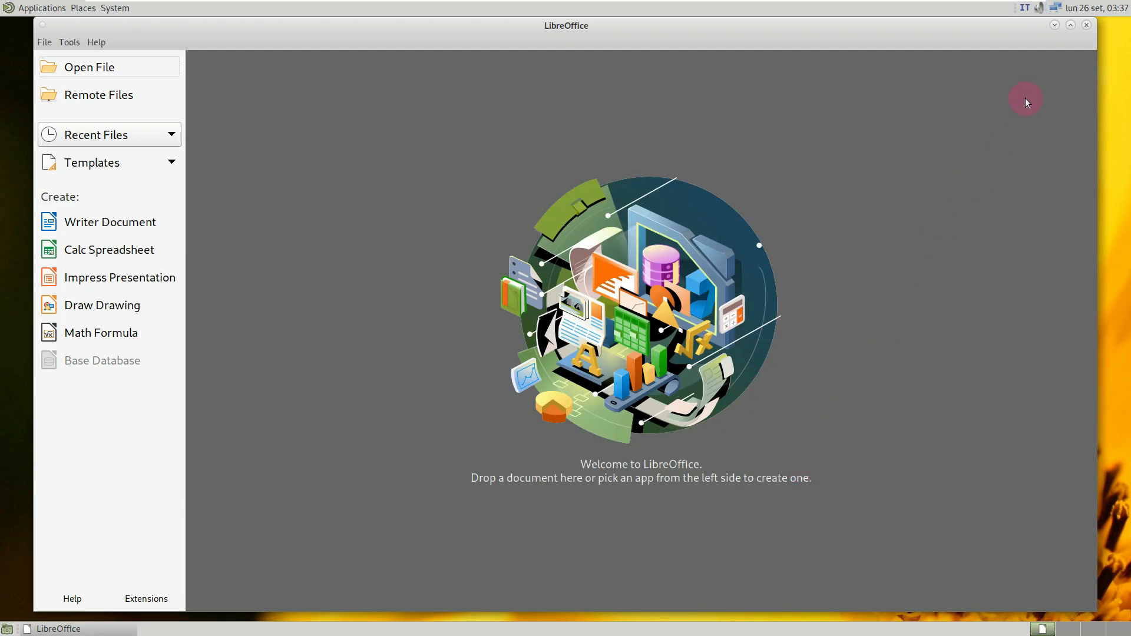
pyautogui.click(1087, 24)
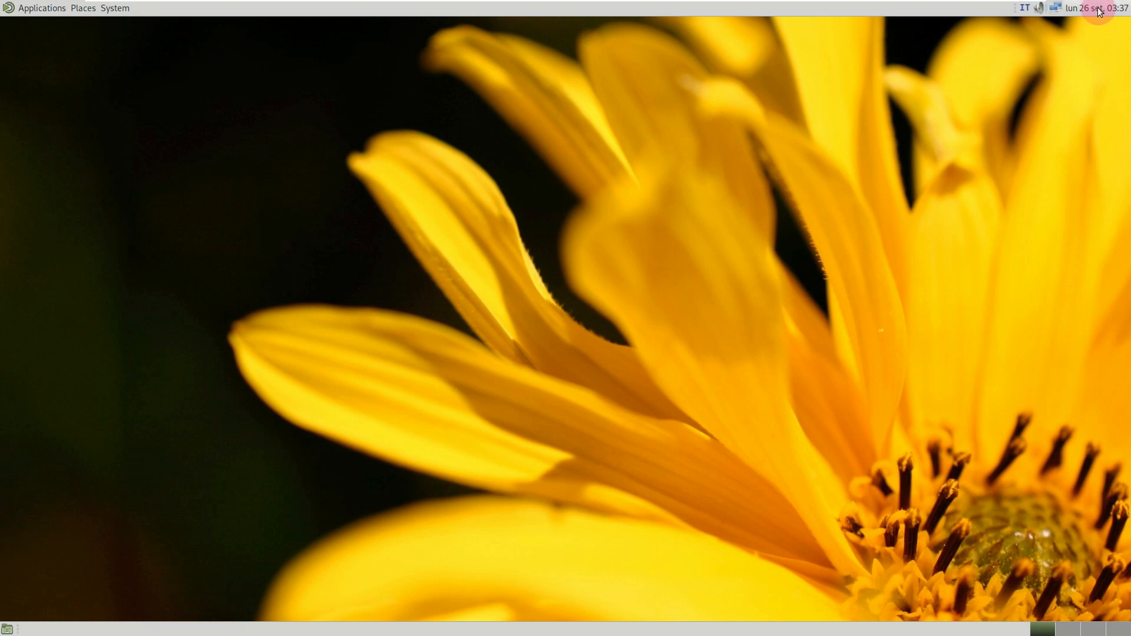
pyautogui.click(1093, 11)
pyautogui.click(1088, 13)
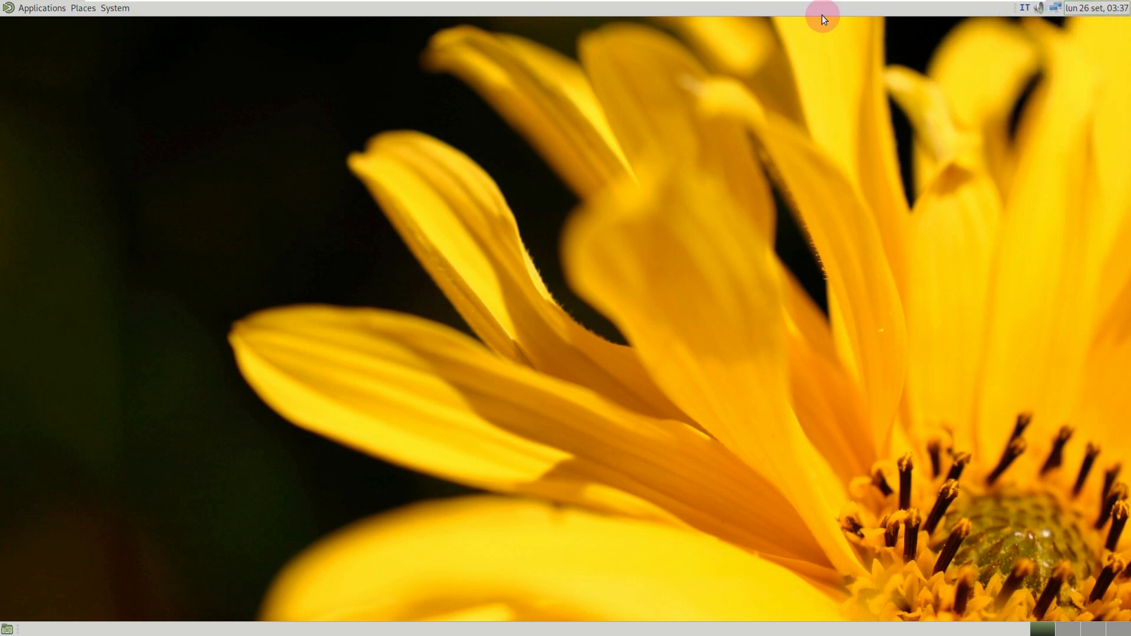
pyautogui.rightClick(717, 6)
pyautogui.click(530, 189)
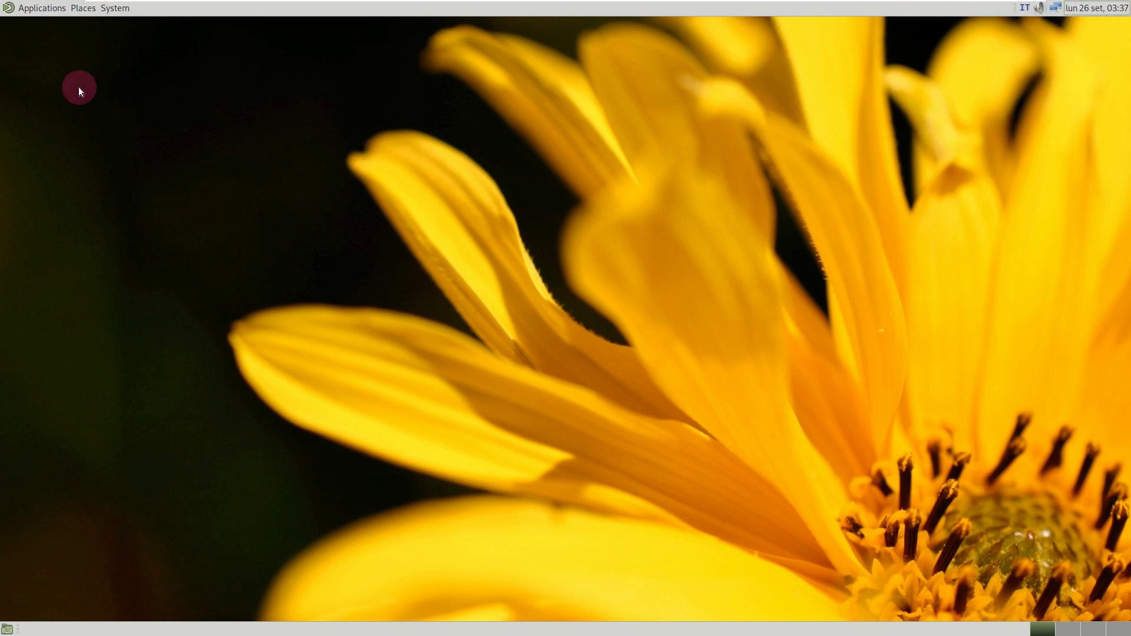
pyautogui.click(113, 7)
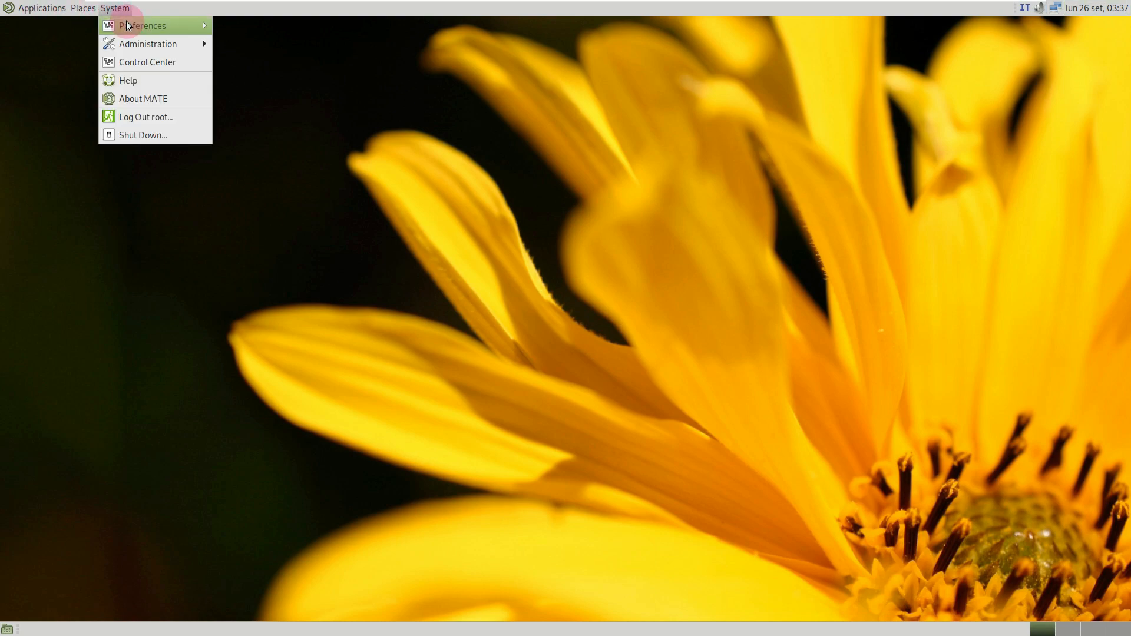
pyautogui.moveTo(127, 25)
pyautogui.moveTo(260, 27)
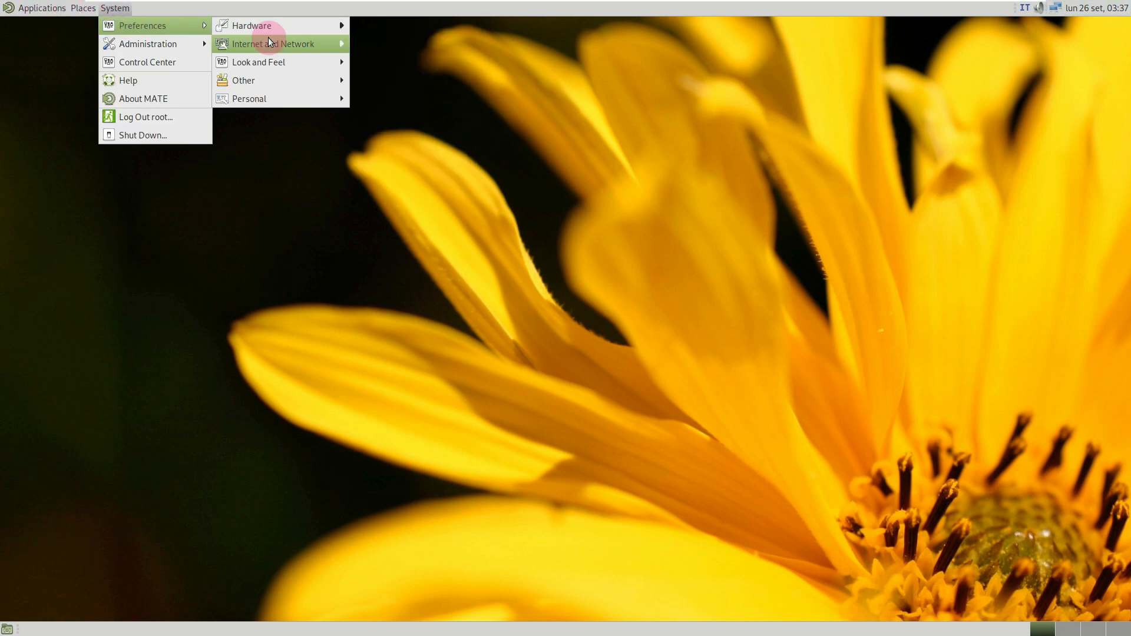
pyautogui.moveTo(282, 63)
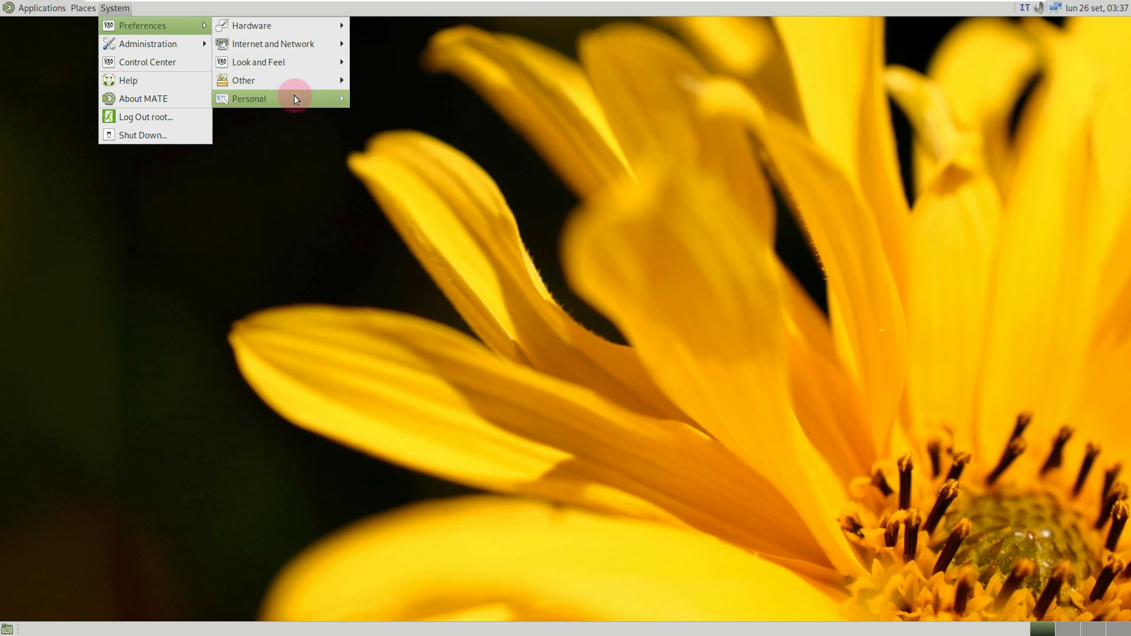
pyautogui.moveTo(295, 98)
pyautogui.moveTo(179, 44)
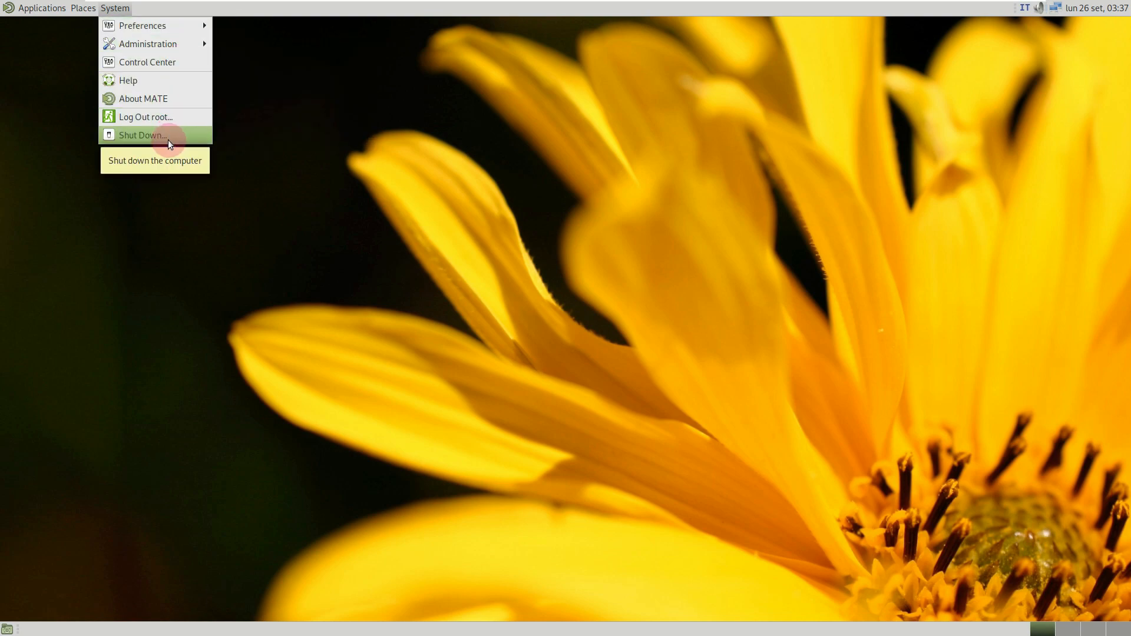
pyautogui.click(167, 96)
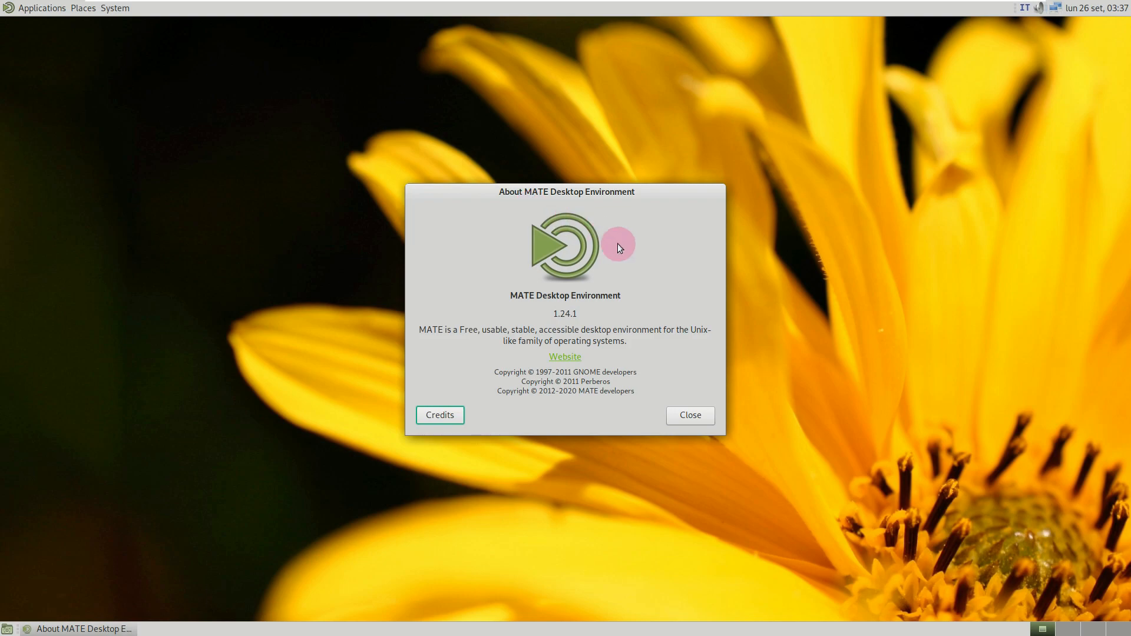
pyautogui.click(700, 417)
pyautogui.click(83, 8)
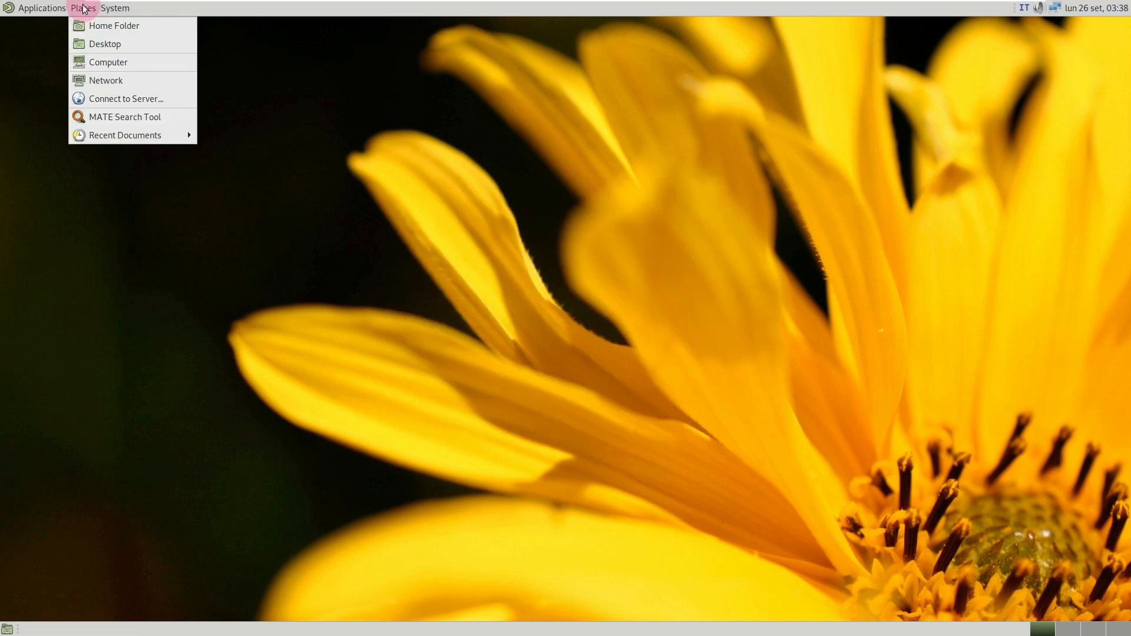
pyautogui.click(93, 30)
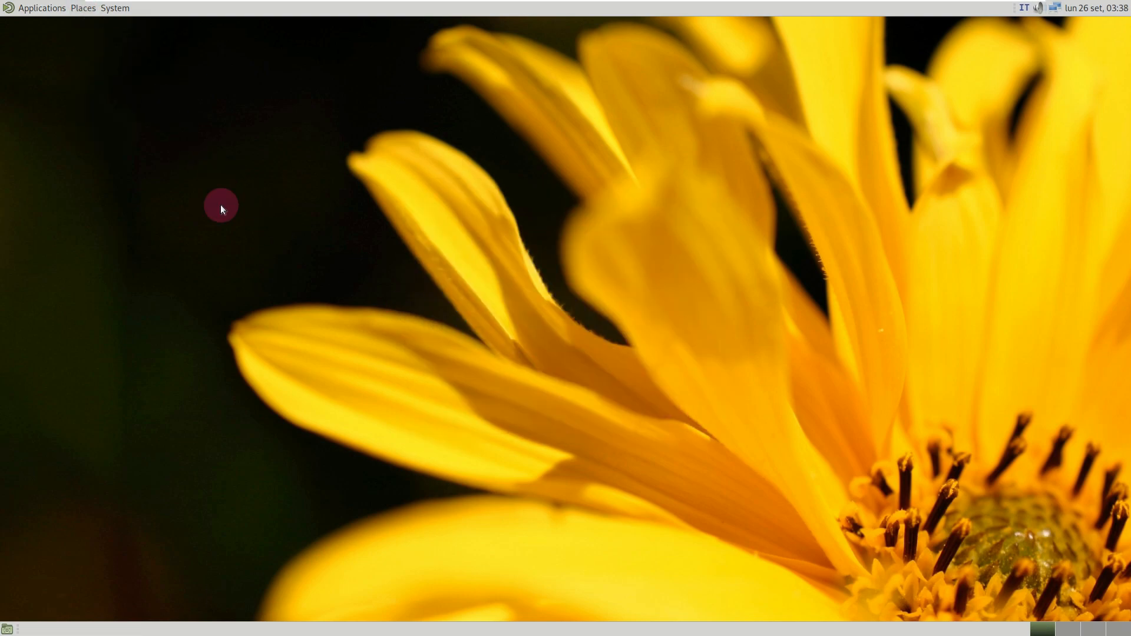
pyautogui.click(245, 129)
pyautogui.click(260, 164)
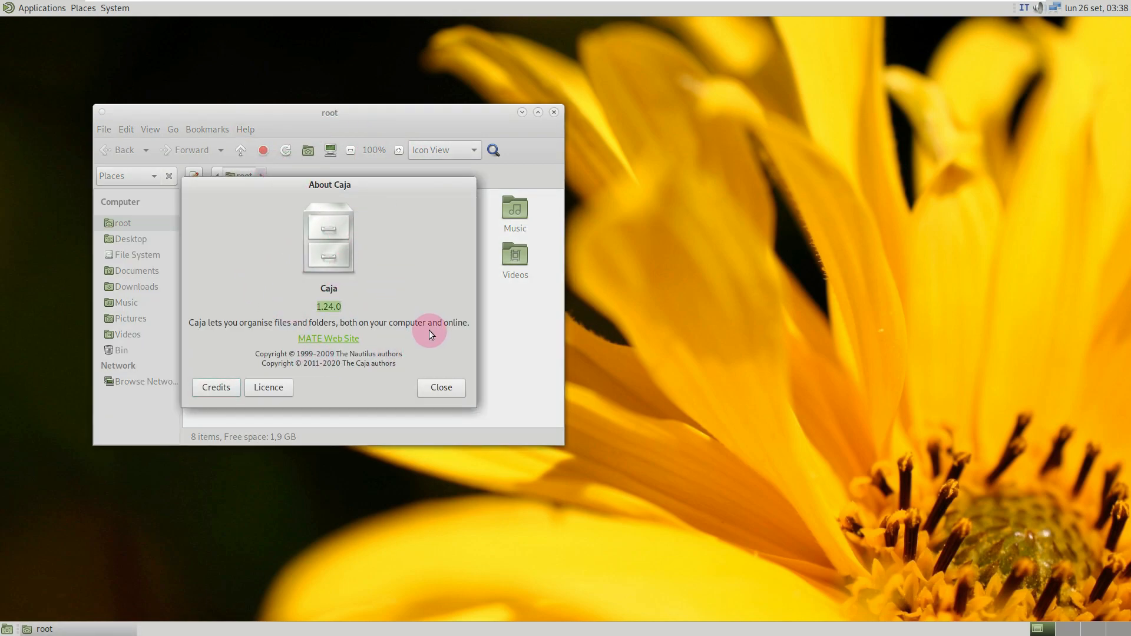
pyautogui.click(442, 389)
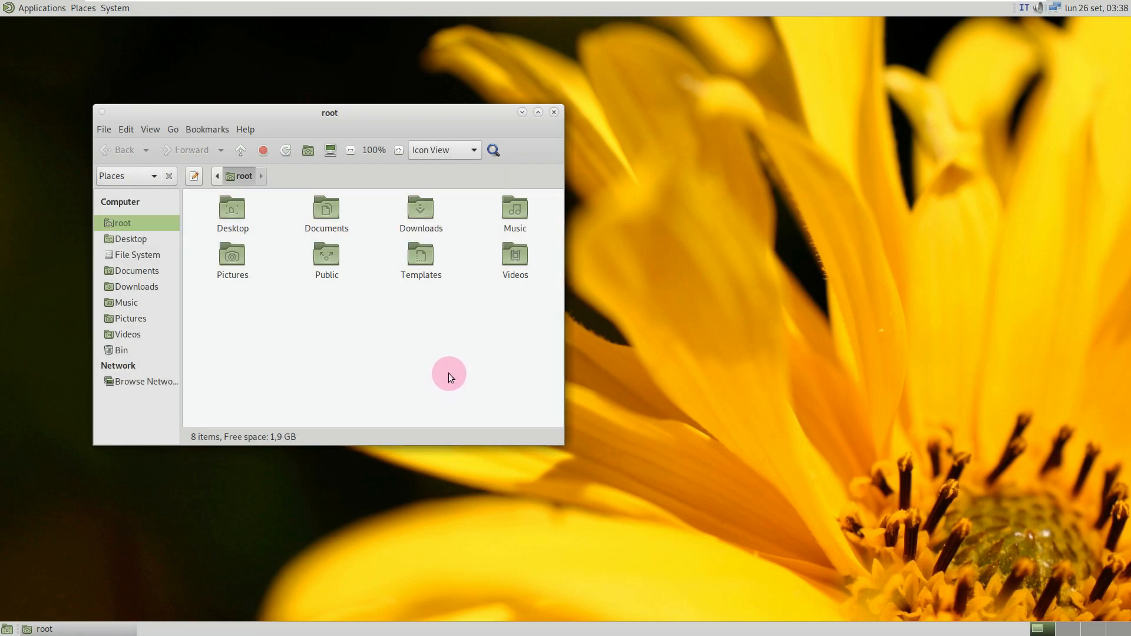
pyautogui.click(553, 112)
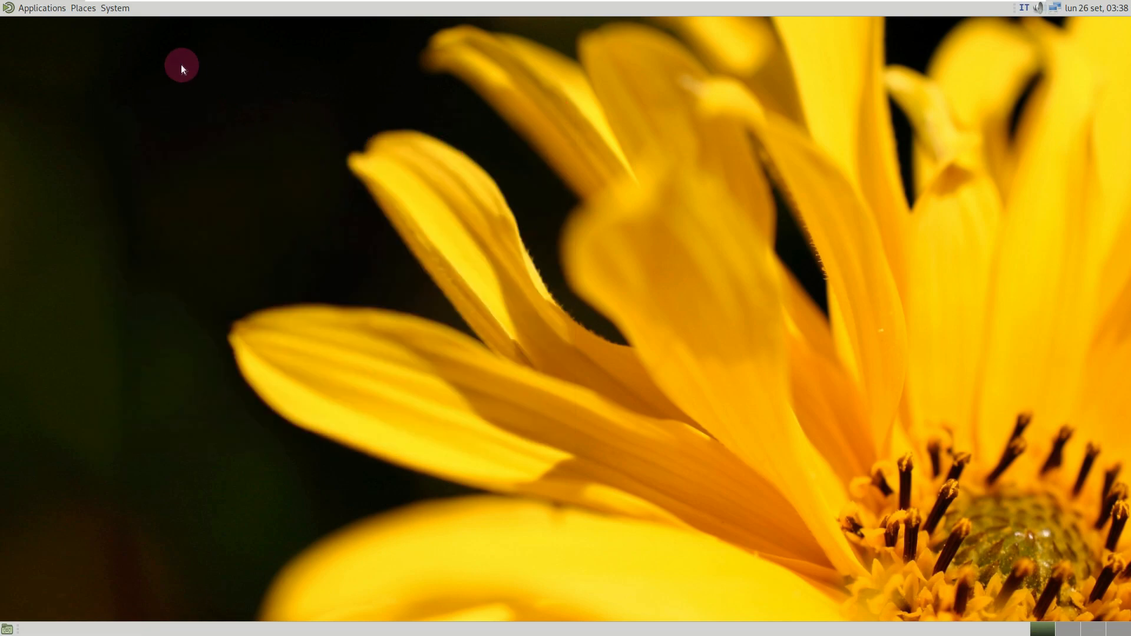
pyautogui.click(36, 8)
pyautogui.moveTo(40, 32)
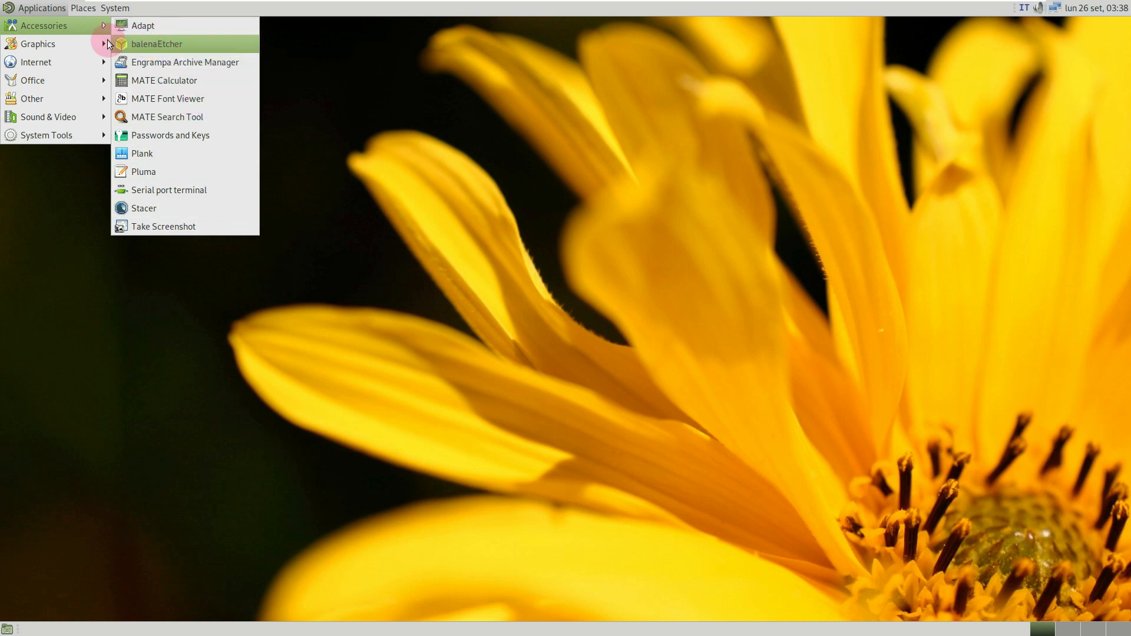
pyautogui.moveTo(95, 42)
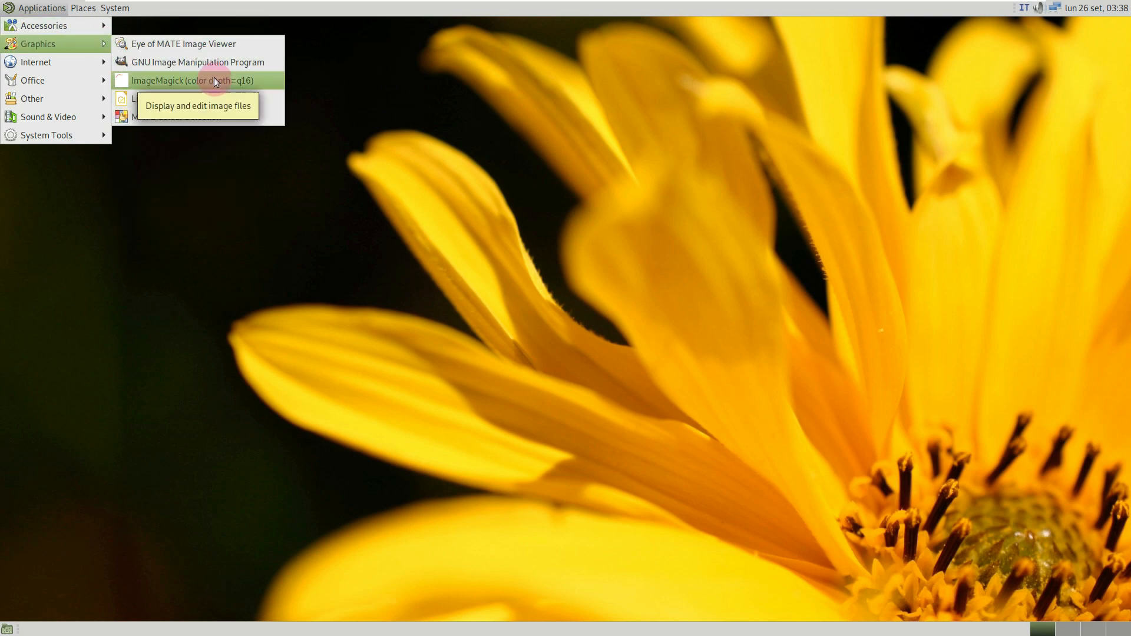
pyautogui.click(216, 45)
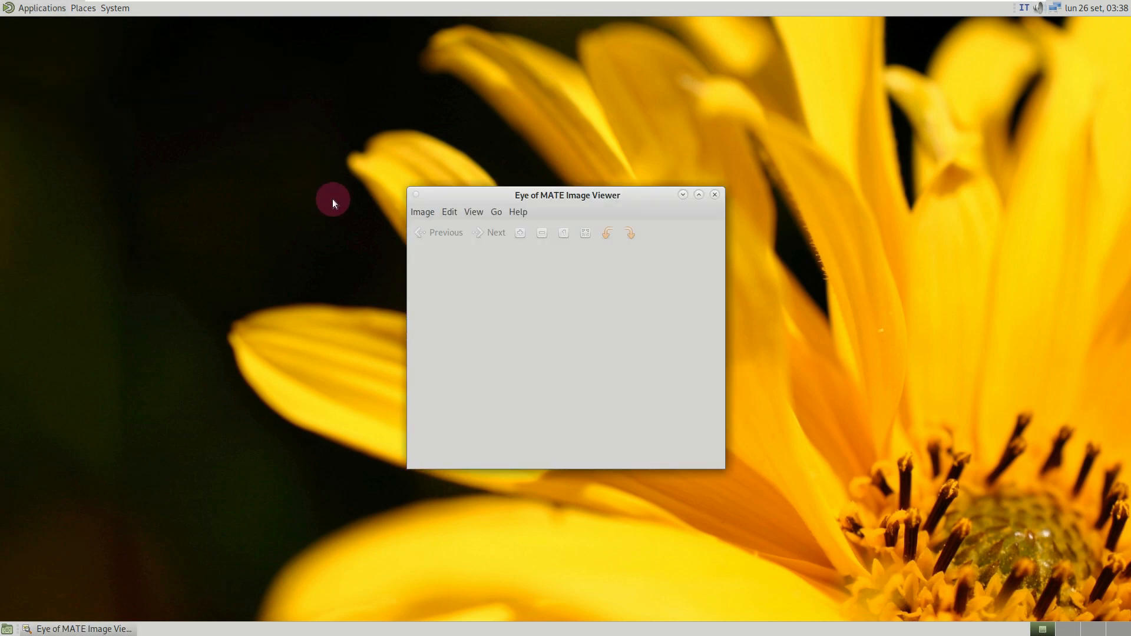
pyautogui.click(518, 213)
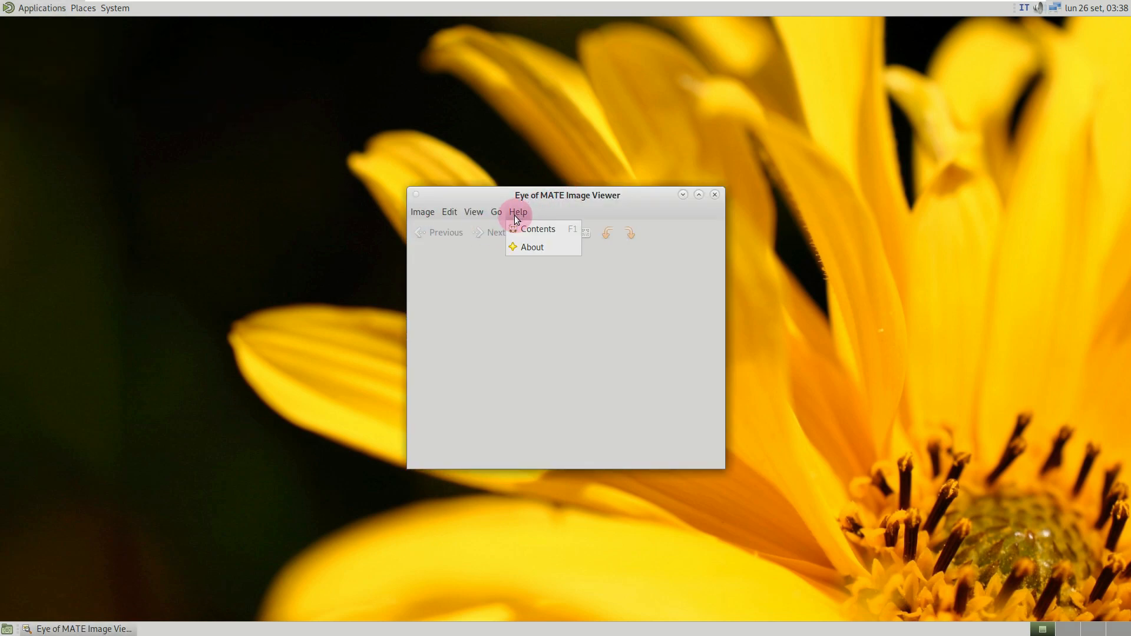
pyautogui.click(526, 244)
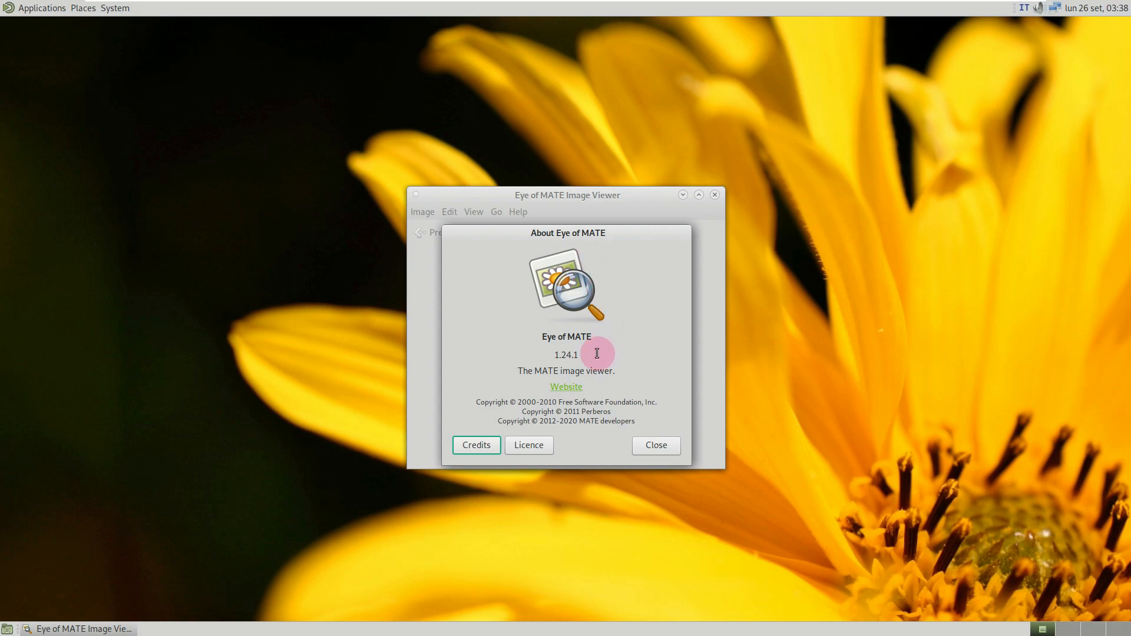
pyautogui.click(647, 447)
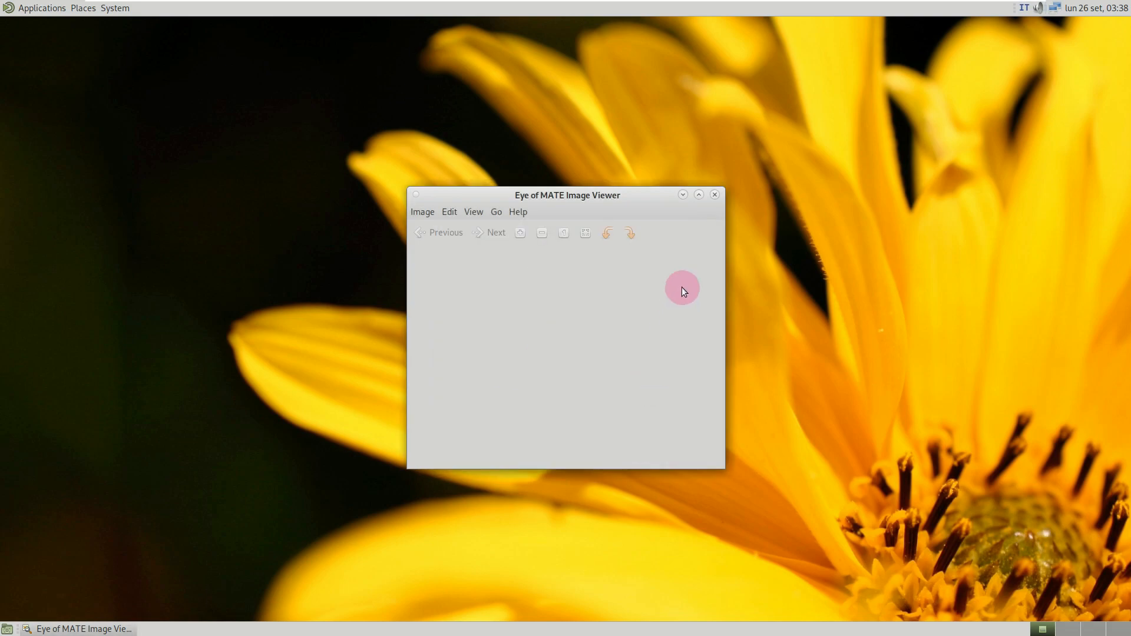
pyautogui.click(714, 195)
pyautogui.click(41, 8)
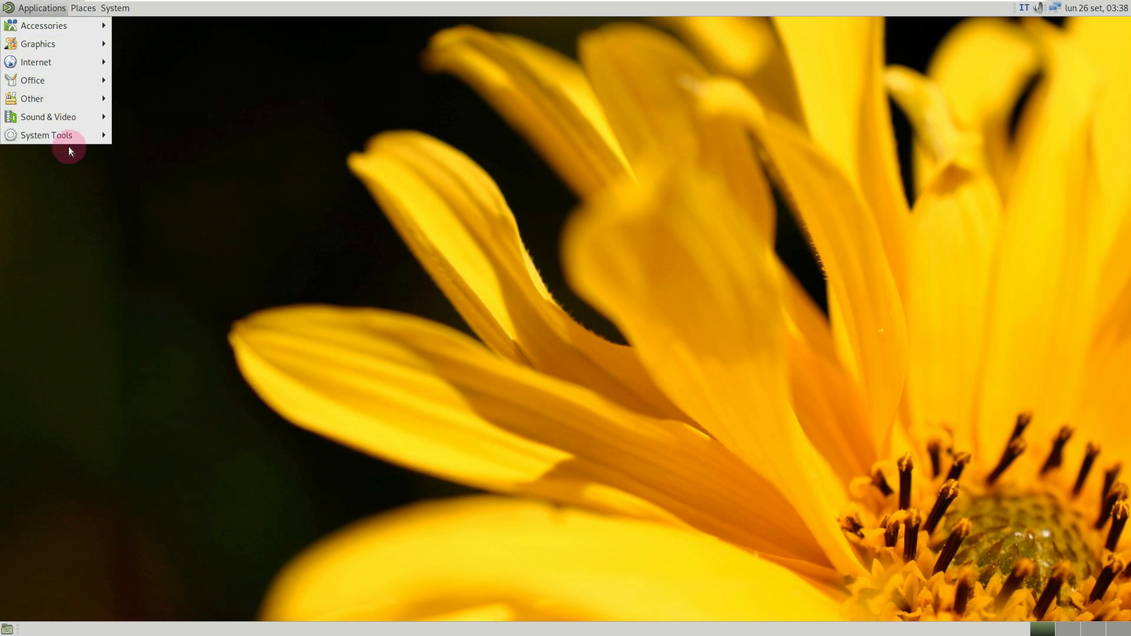
pyautogui.moveTo(68, 143)
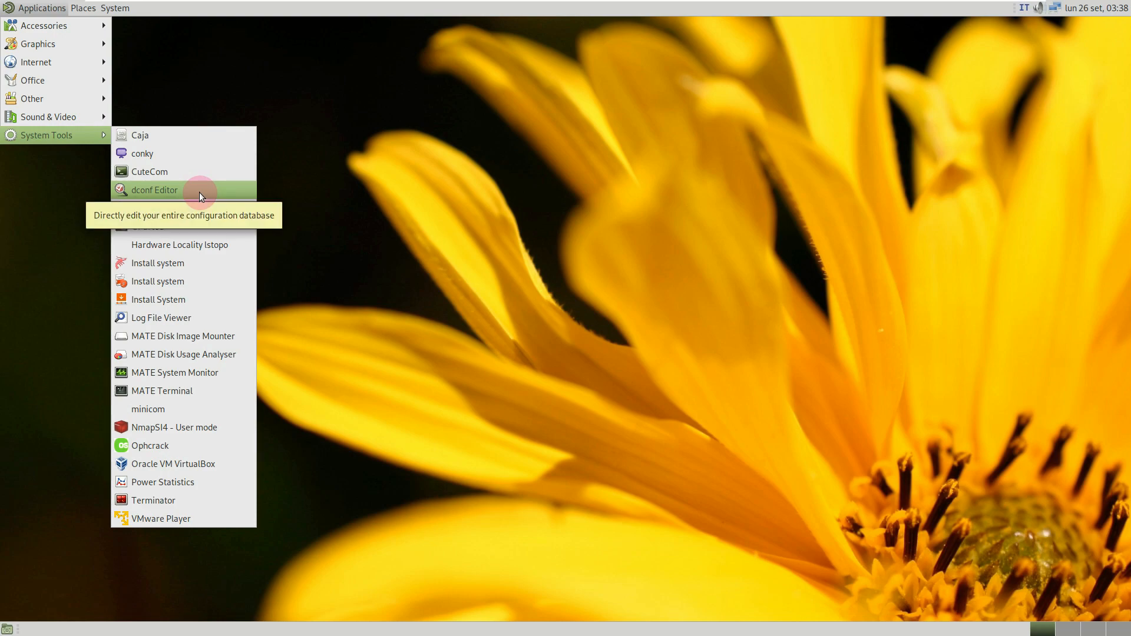
pyautogui.click(197, 226)
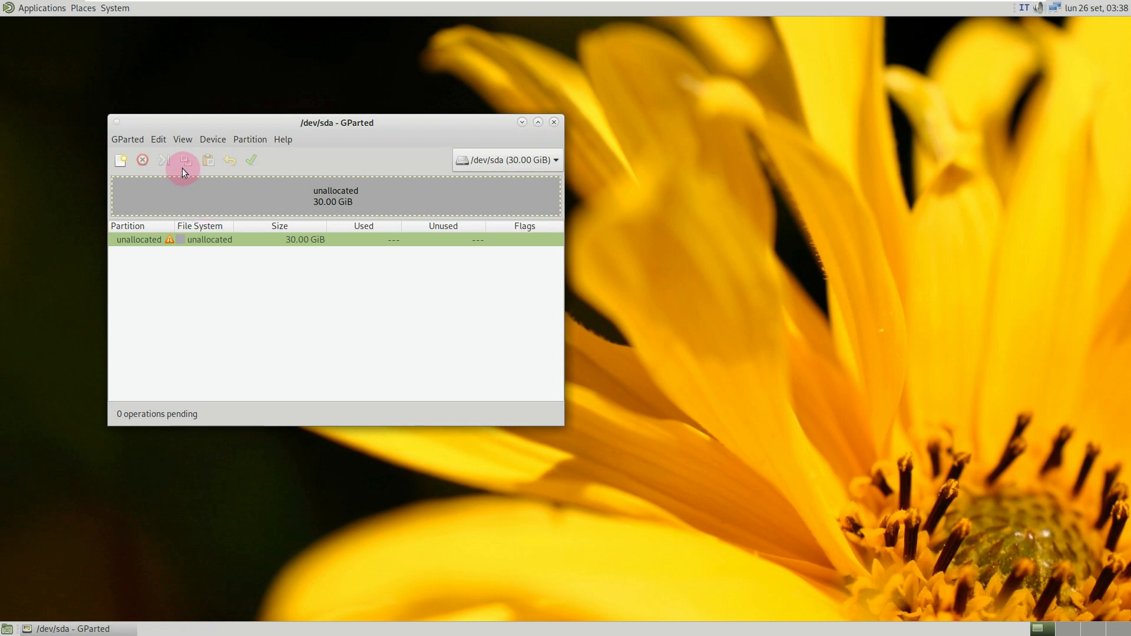
pyautogui.click(283, 139)
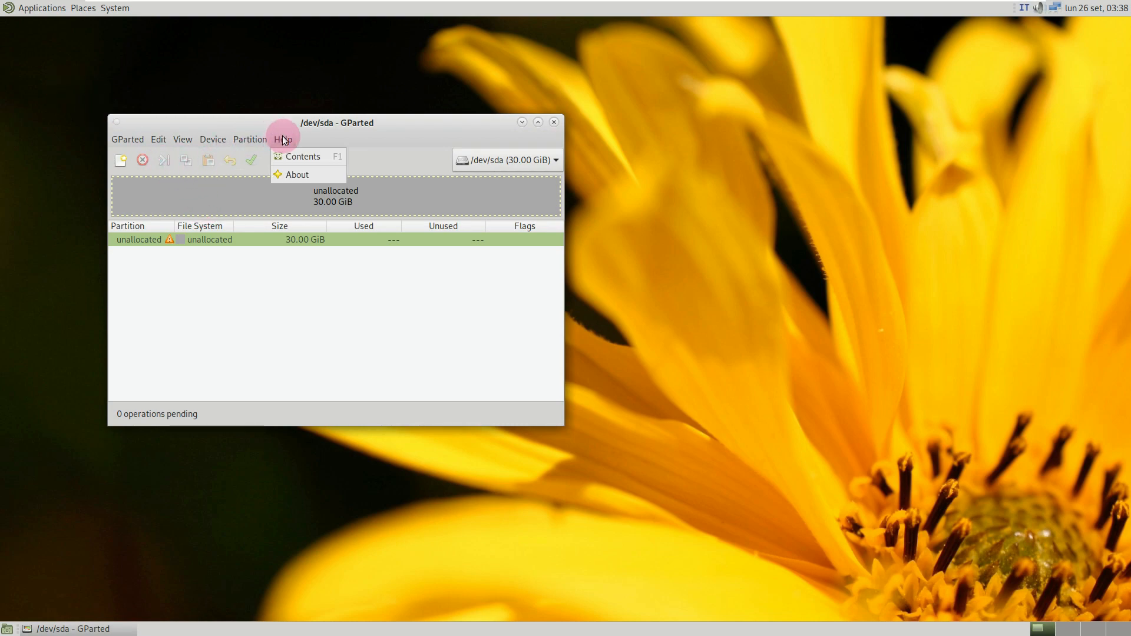
pyautogui.click(288, 171)
pyautogui.moveTo(377, 298); pyautogui.dragTo(213, 299)
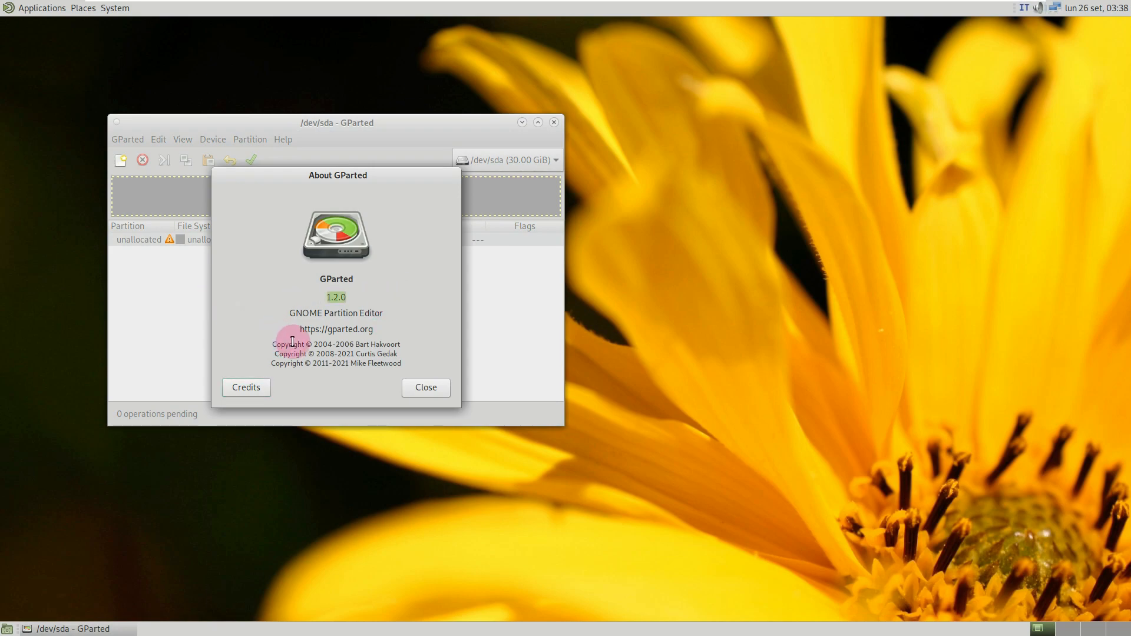
pyautogui.click(419, 392)
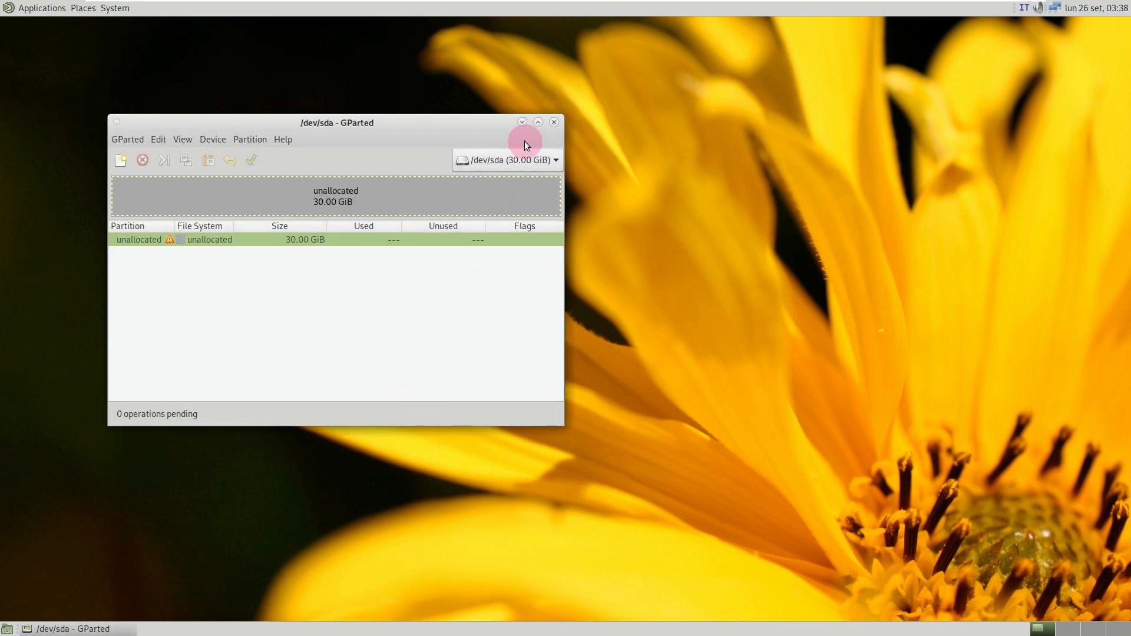
pyautogui.click(553, 122)
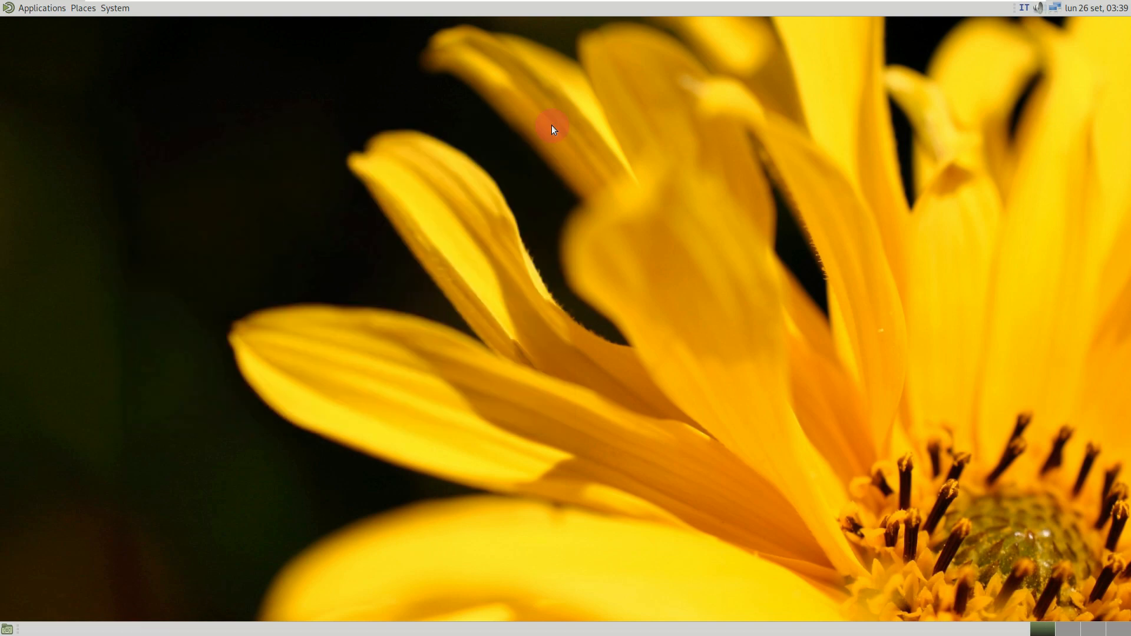
# Step: Launch Packet Tracer 8.0.0 from Applications > Other, then display the Accessories application list
pyautogui.click(47, 10)
pyautogui.moveTo(55, 88)
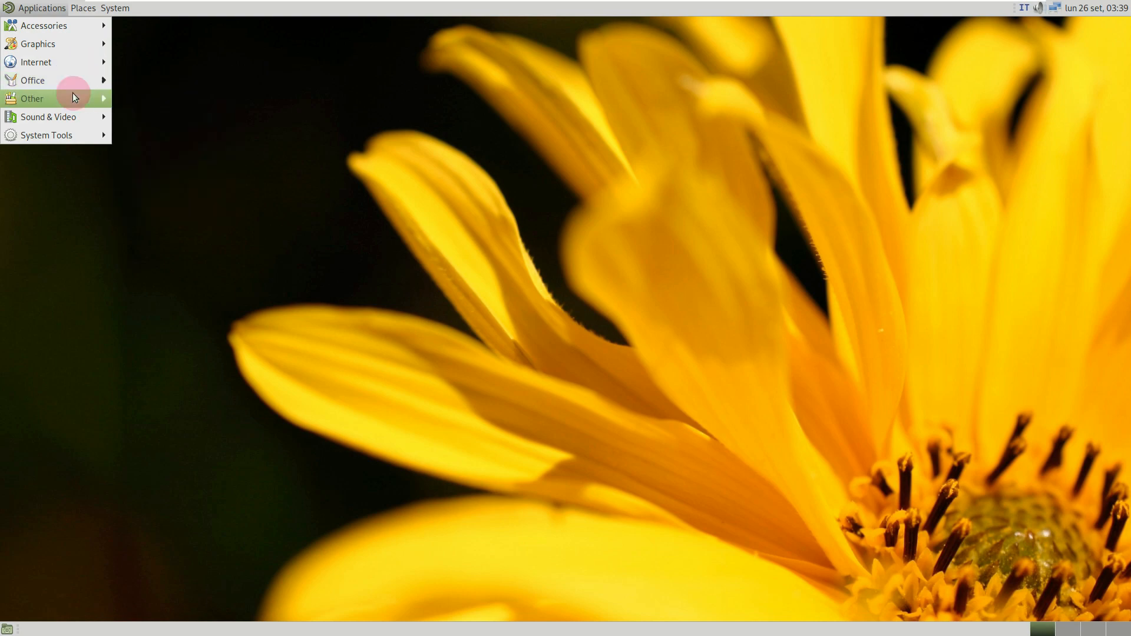
pyautogui.moveTo(49, 59)
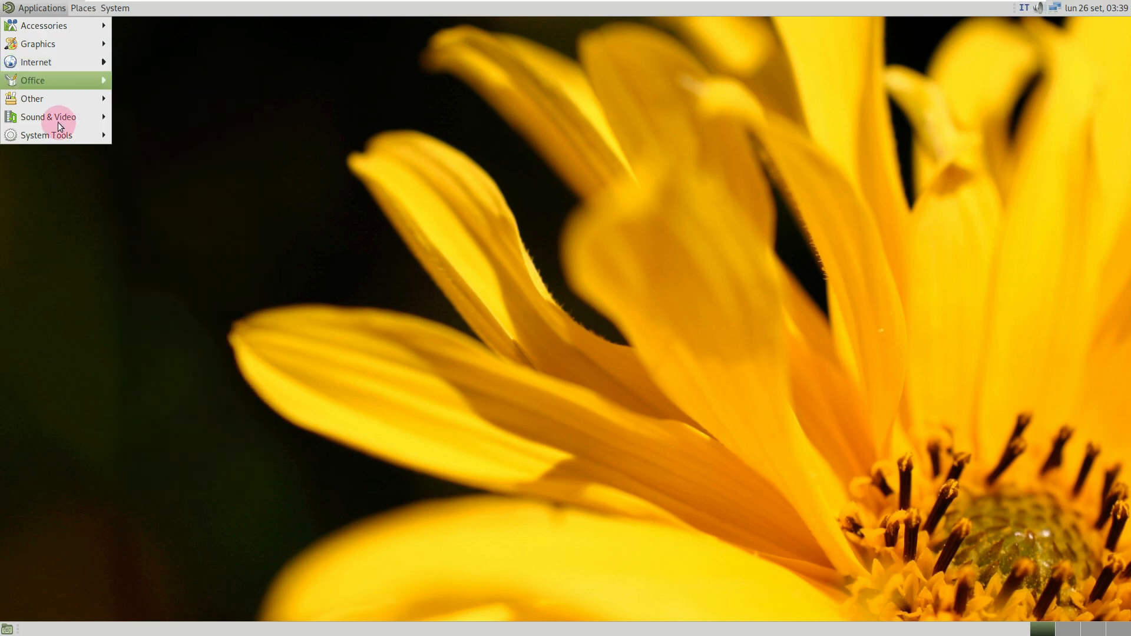
pyautogui.moveTo(57, 133)
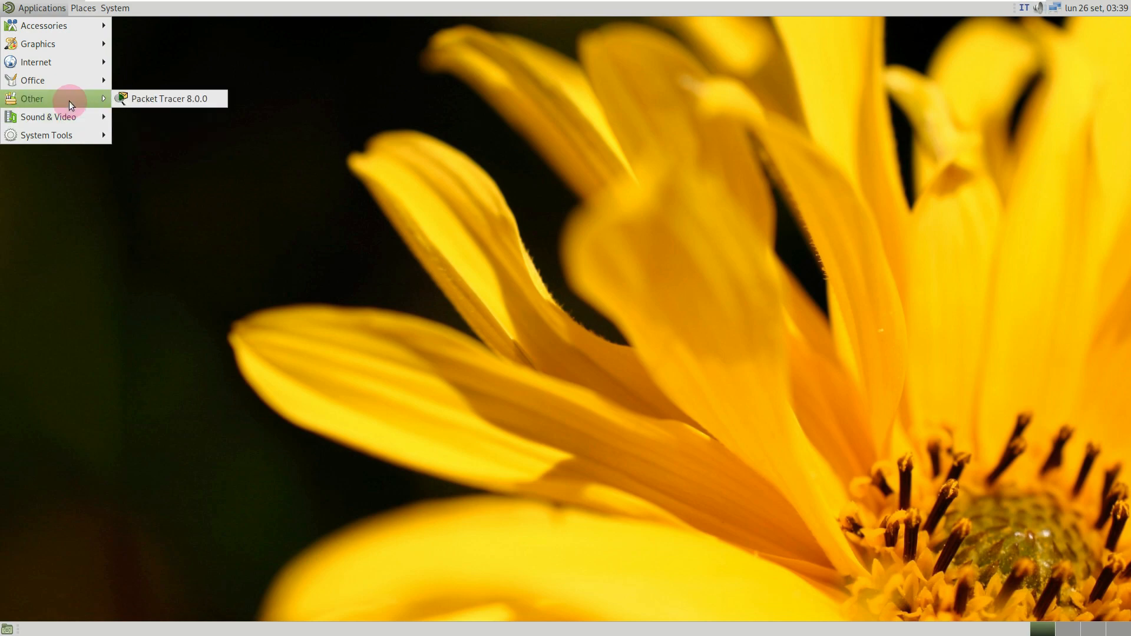
pyautogui.click(158, 95)
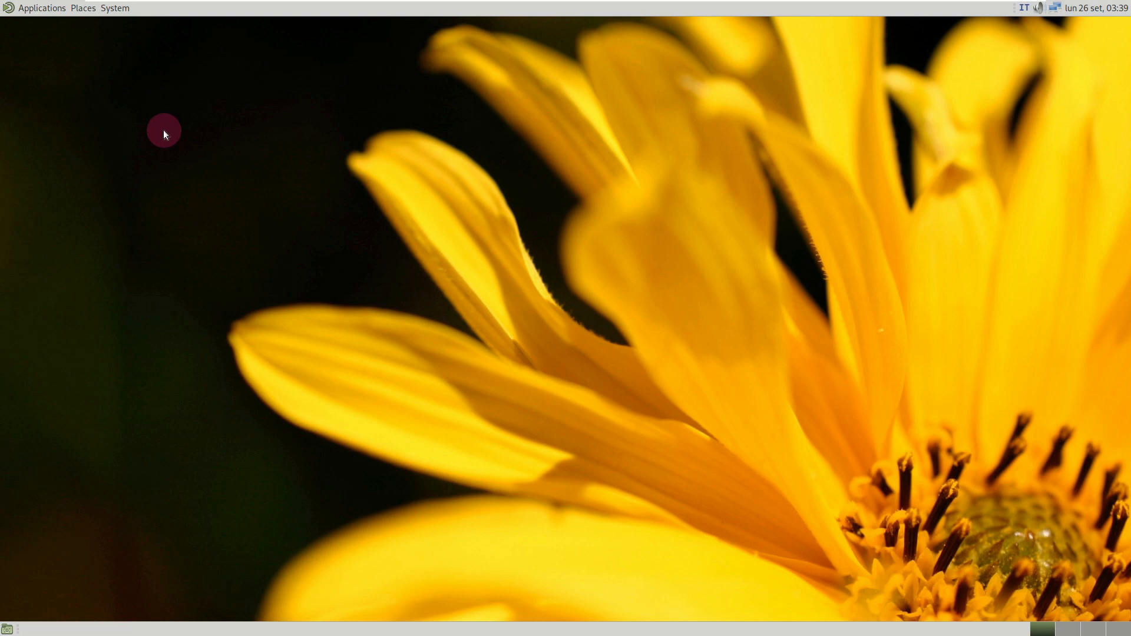
pyautogui.click(40, 9)
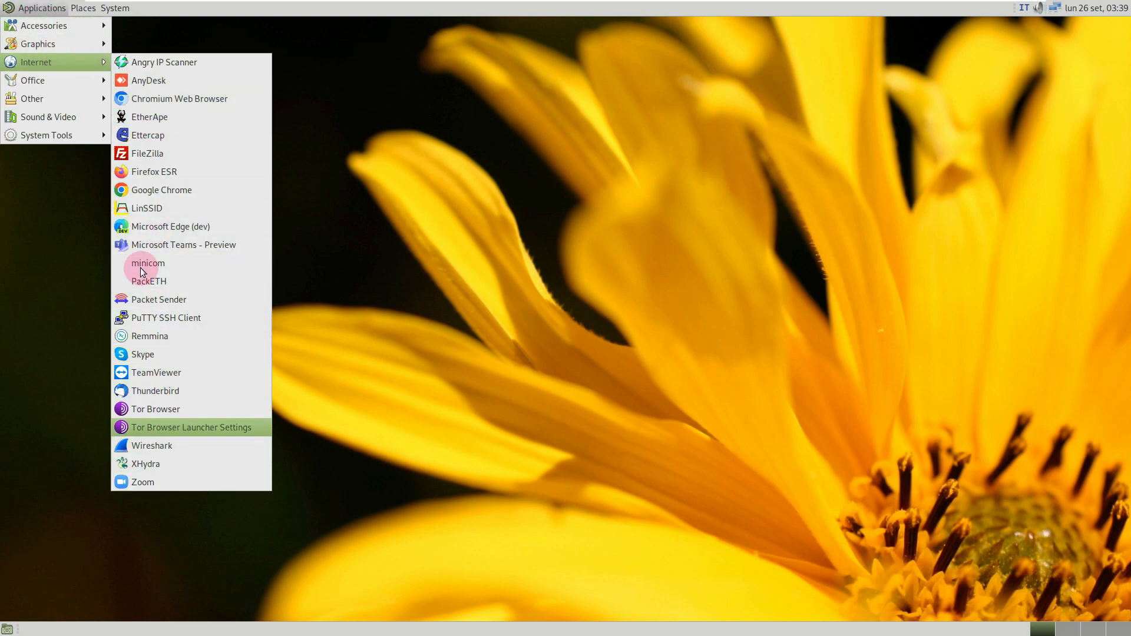
pyautogui.moveTo(77, 40)
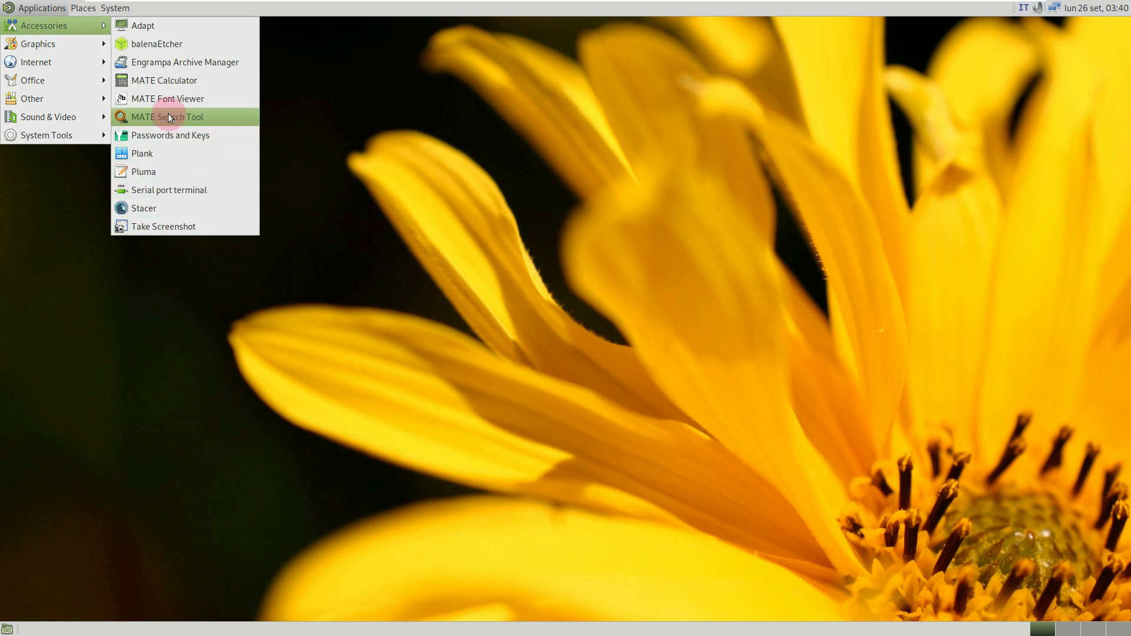
pyautogui.click(168, 79)
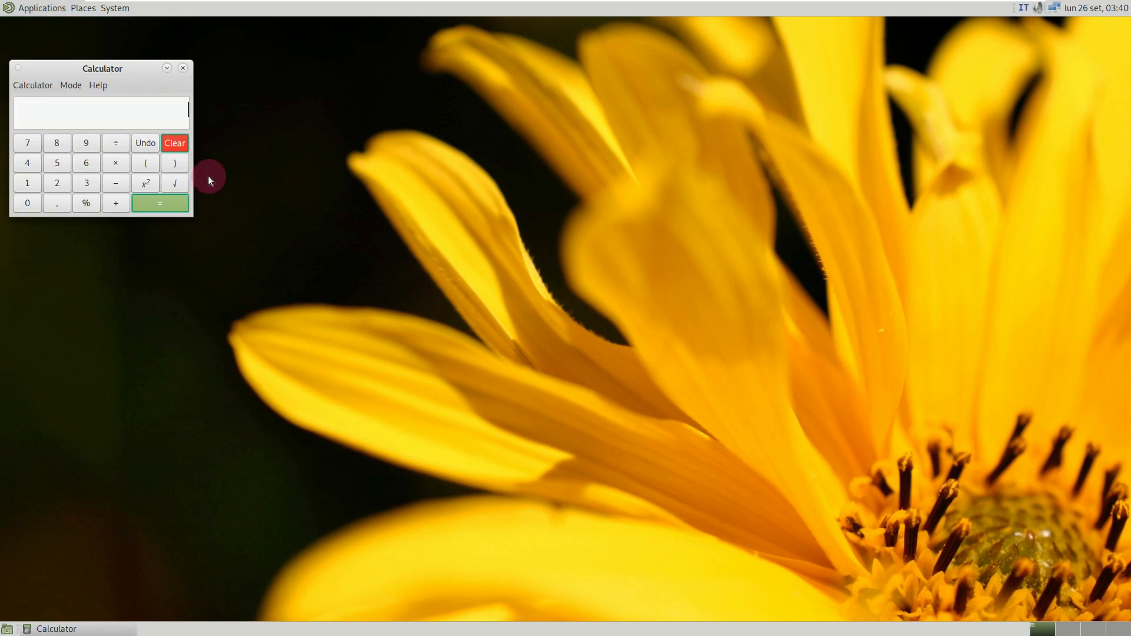
pyautogui.click(99, 86)
pyautogui.click(113, 120)
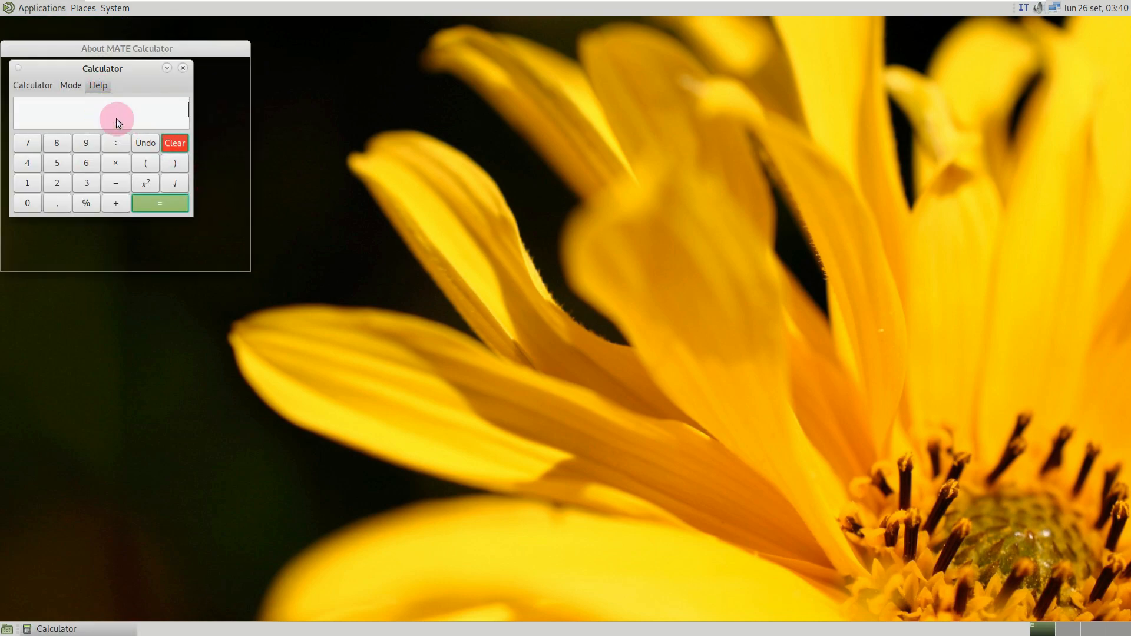
pyautogui.click(212, 249)
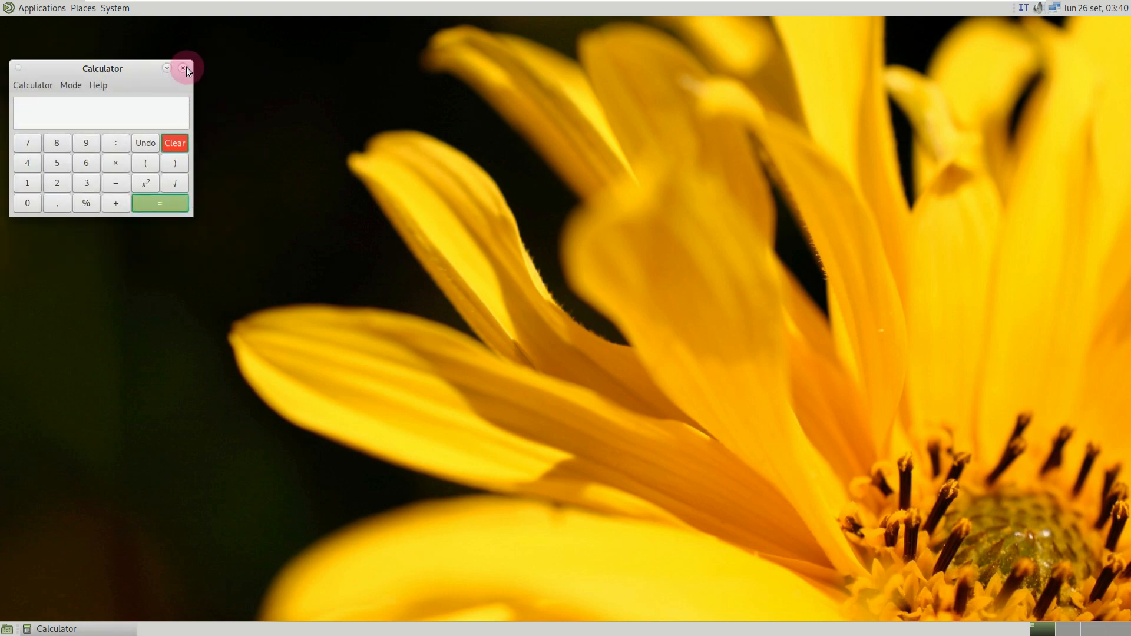
pyautogui.click(182, 68)
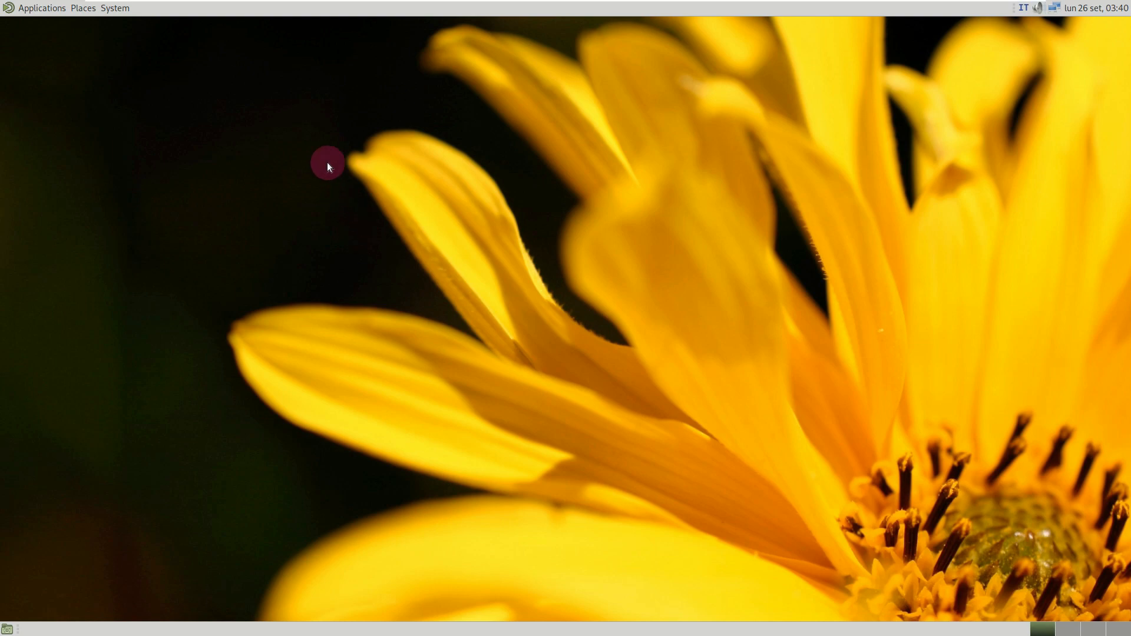
pyautogui.click(115, 8)
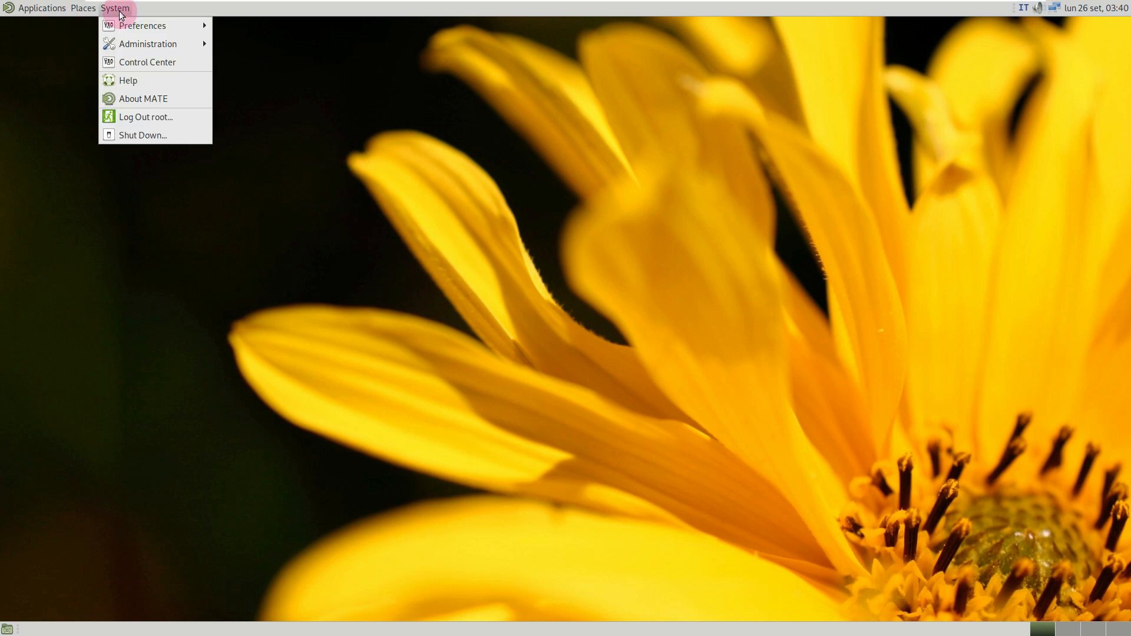
pyautogui.moveTo(129, 21)
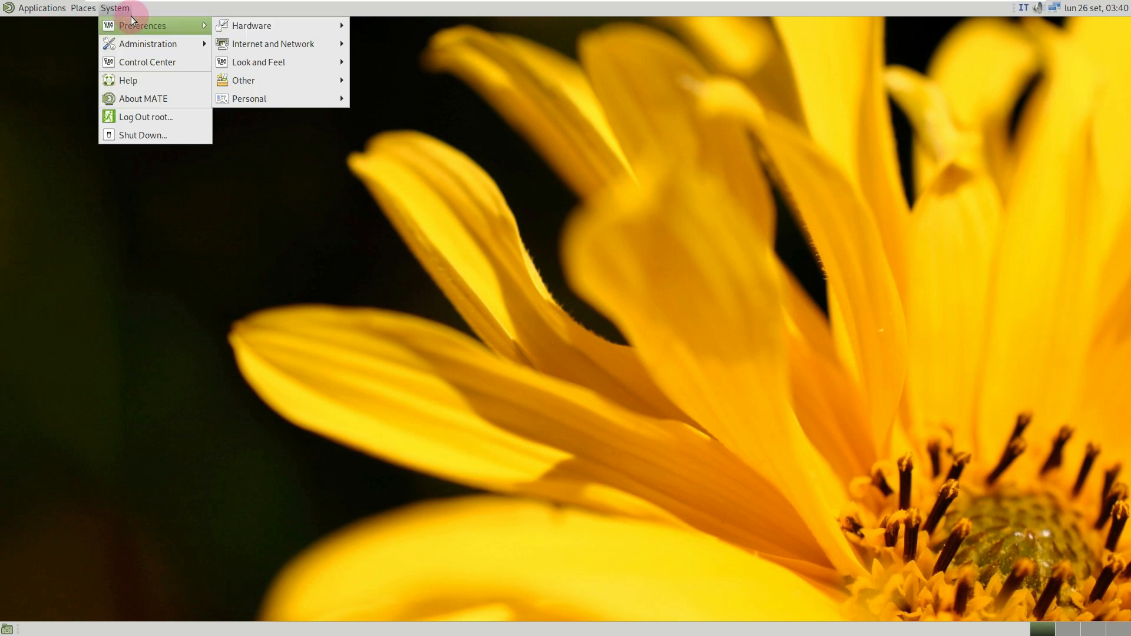
pyautogui.click(158, 59)
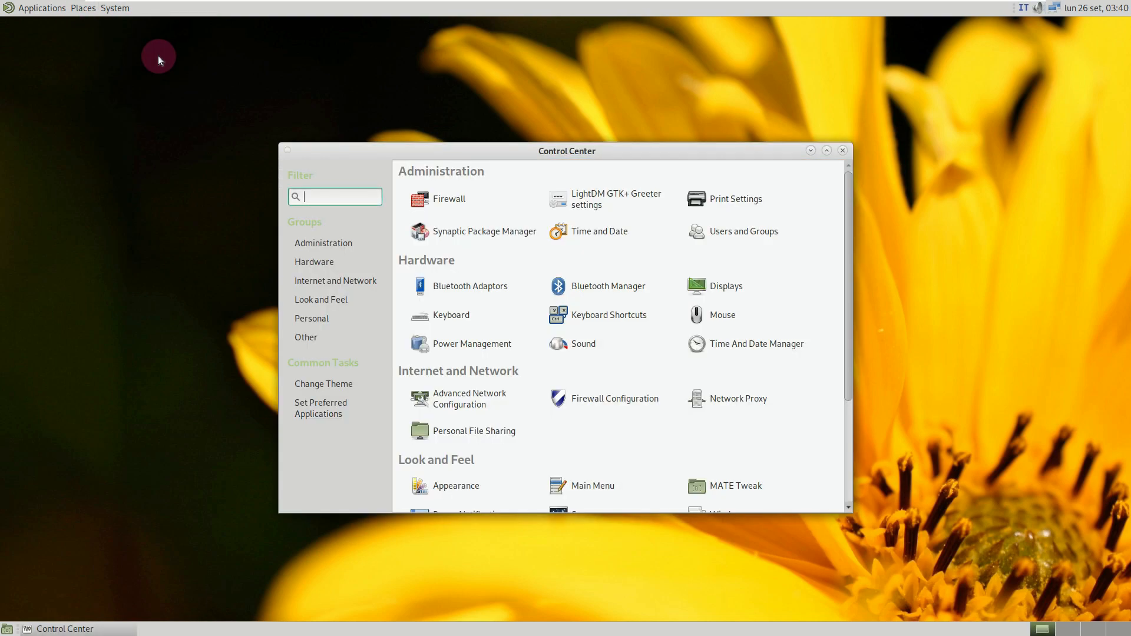
pyautogui.moveTo(850, 302); pyautogui.dragTo(864, 281)
pyautogui.click(843, 151)
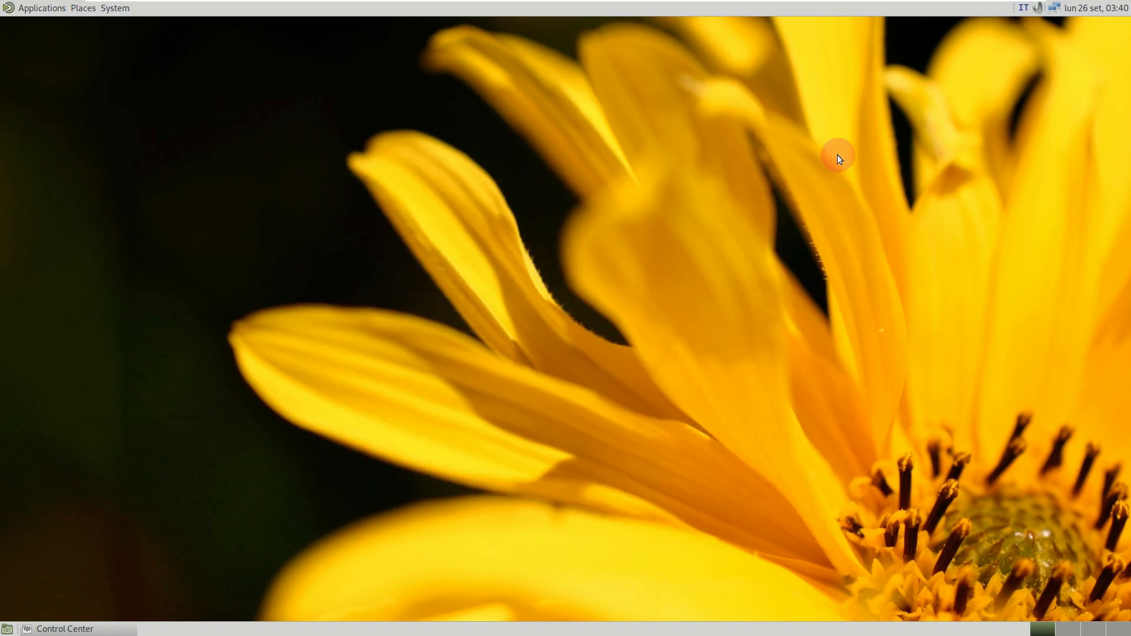
# Step: View the System tab in MATE System Monitor, close it, and show the September 2022 calendar
pyautogui.click(12, 8)
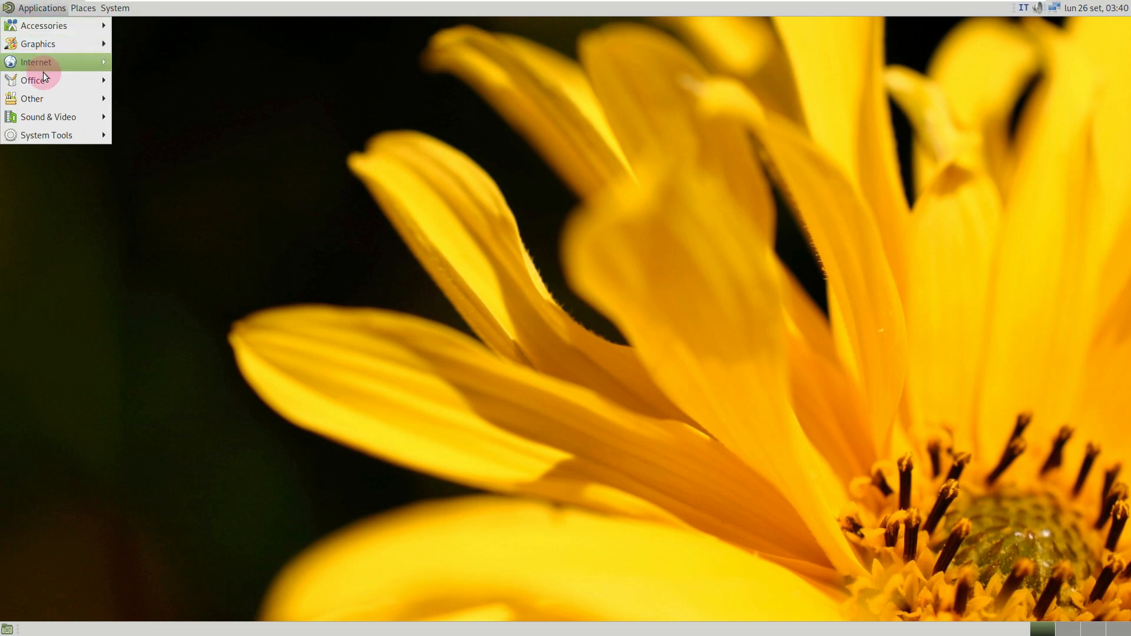
pyautogui.moveTo(63, 134)
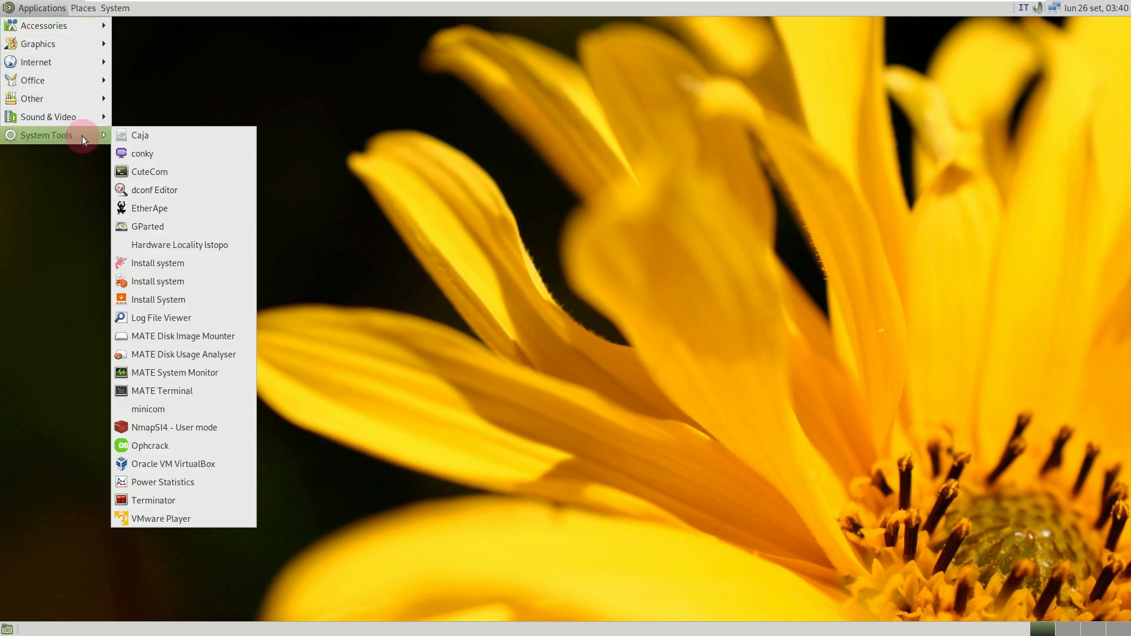
pyautogui.click(182, 381)
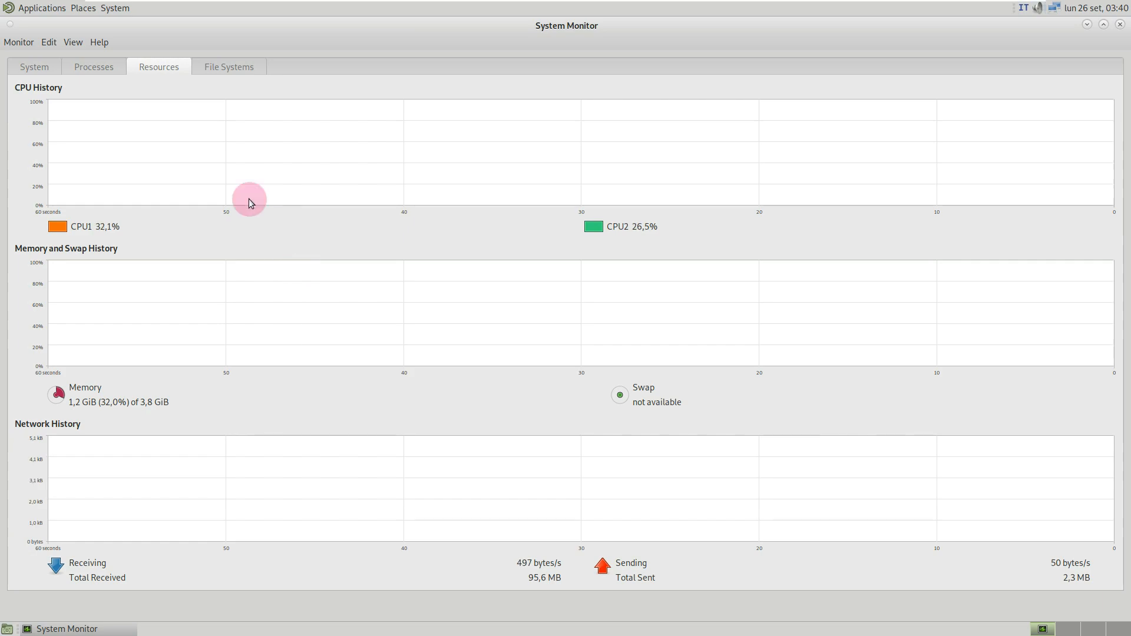
pyautogui.click(35, 66)
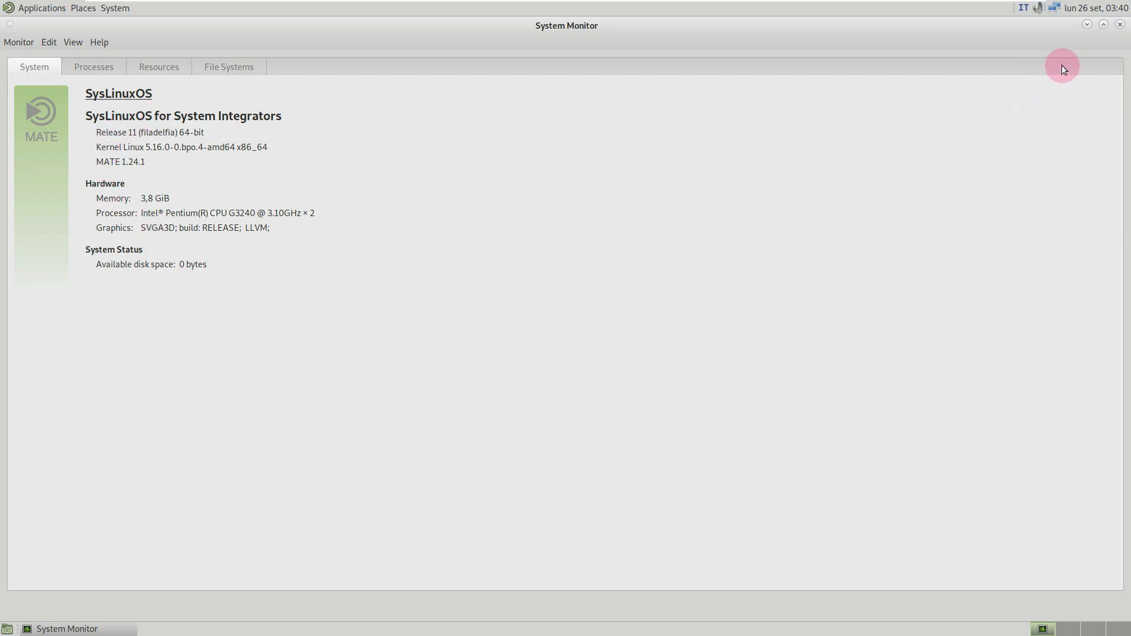
pyautogui.click(1119, 26)
pyautogui.click(1095, 7)
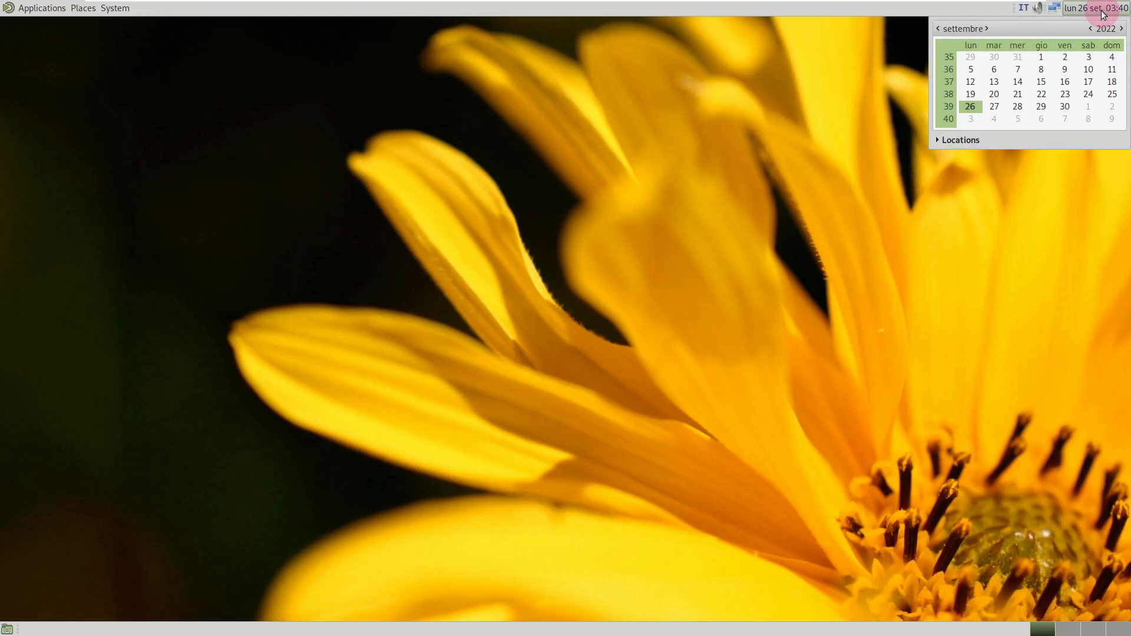
# Step: Shut down SysLinuxOS via System > Shut Down… and confirm in the countdown dialog
pyautogui.click(10, 6)
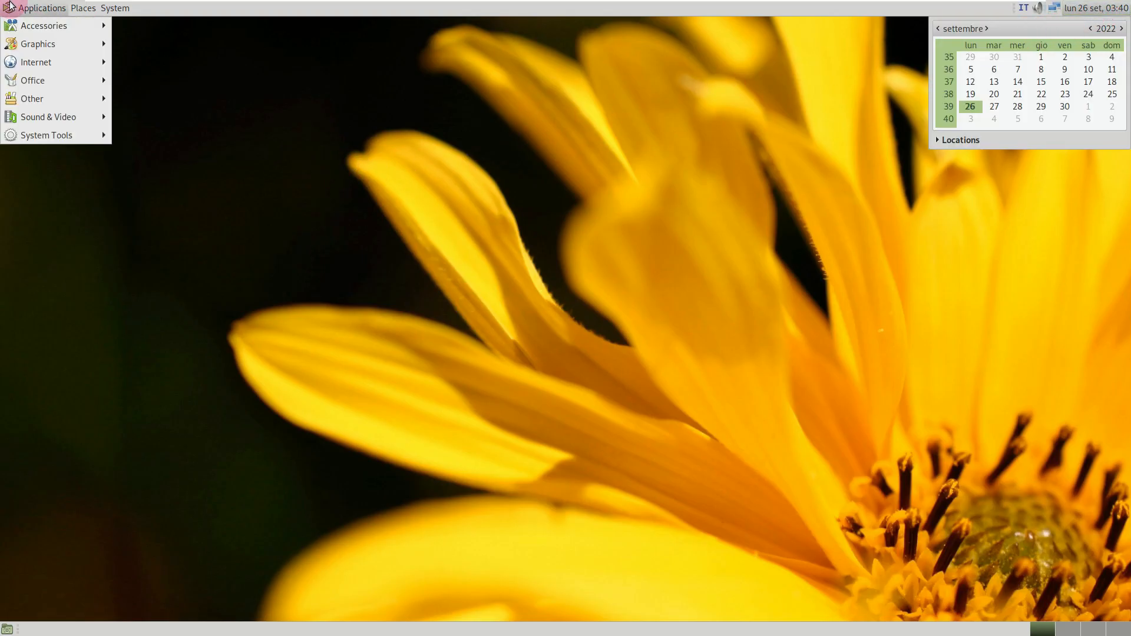
pyautogui.click(118, 9)
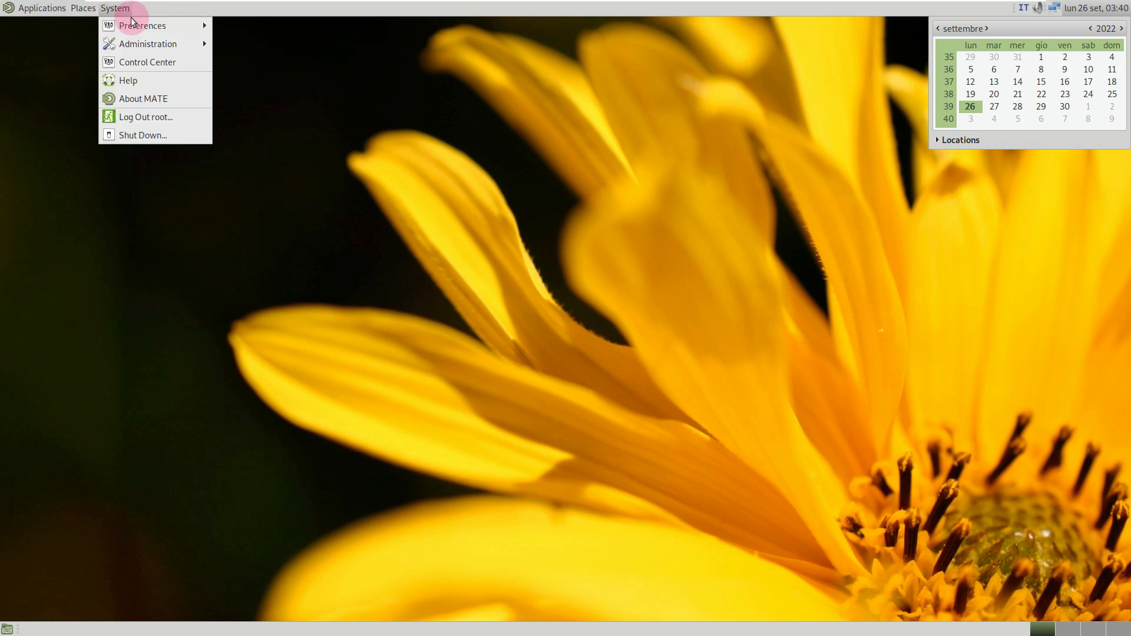
pyautogui.click(143, 130)
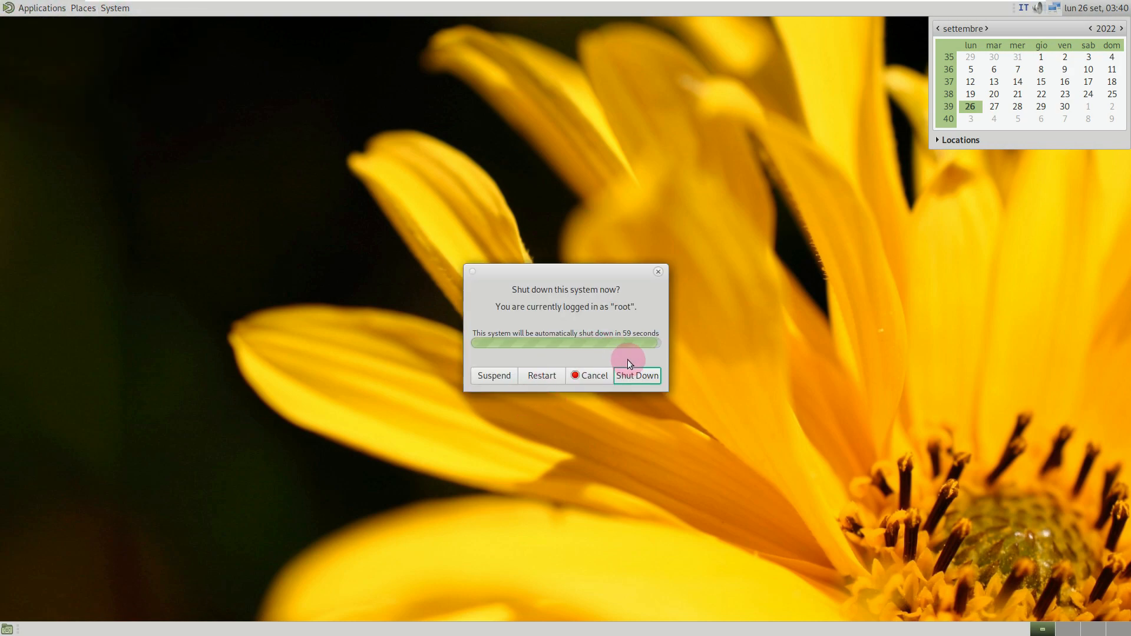
pyautogui.click(632, 377)
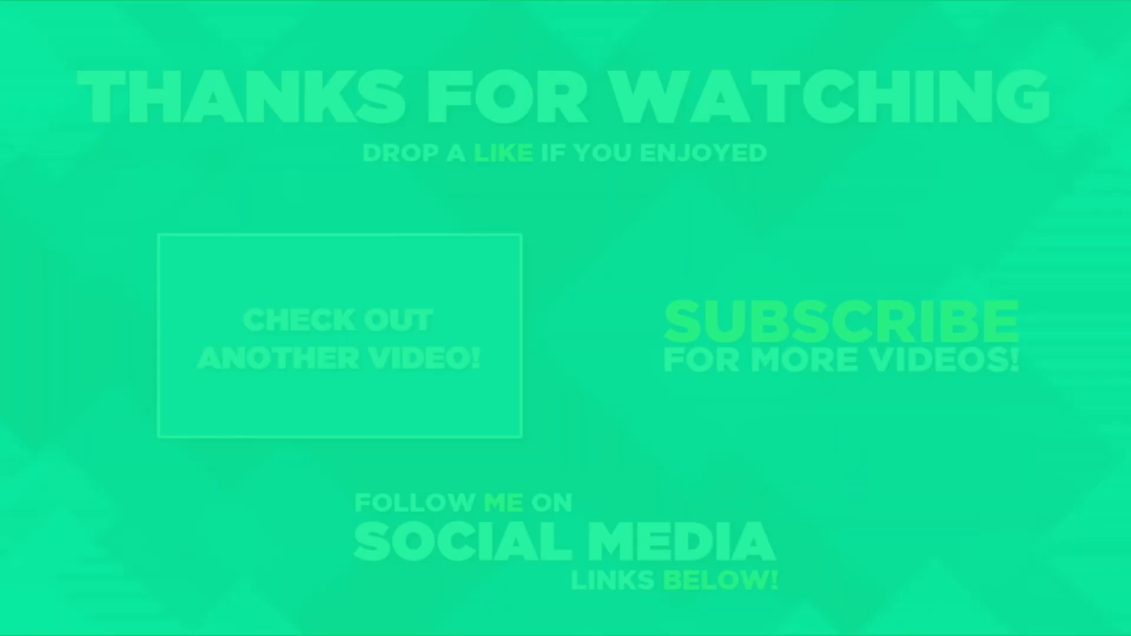